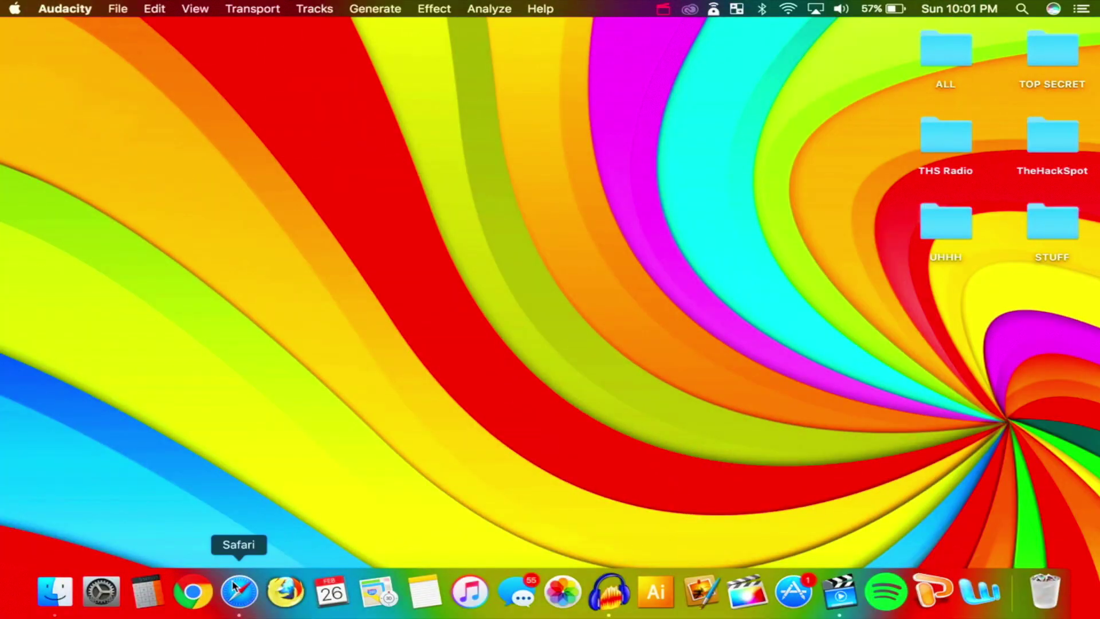
# Bring up Wix in Safari, browse the welcome page, and start creating a new website
pyautogui.click(240, 570)
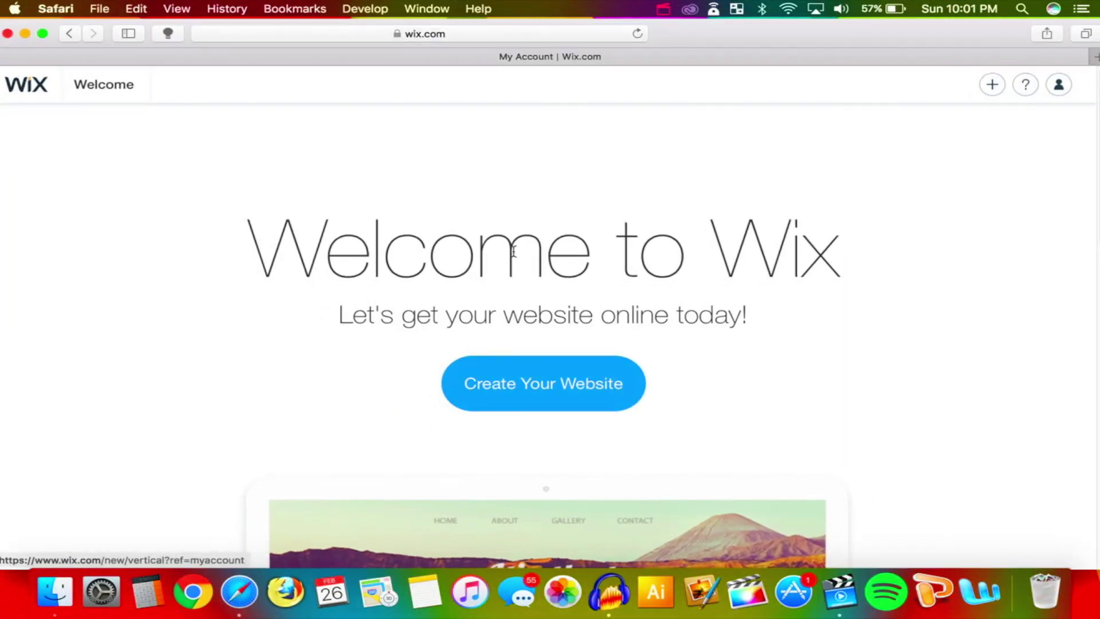
pyautogui.scroll(-2, 712, 196)
pyautogui.scroll(2, 712, 196)
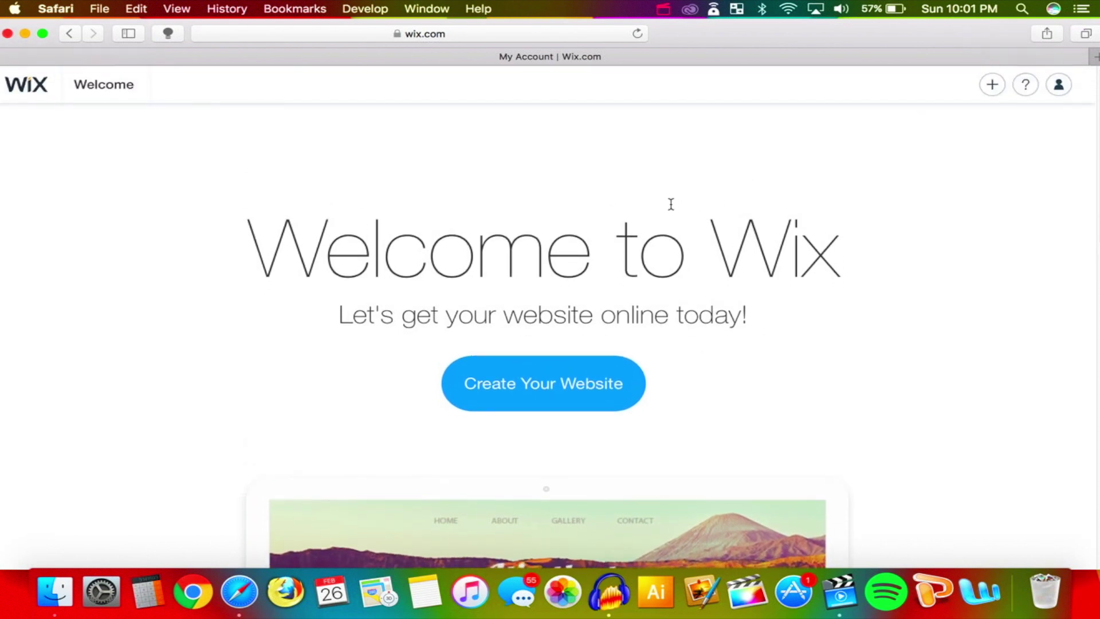
pyautogui.scroll(-1, 640, 182)
pyautogui.scroll(1, 641, 181)
pyautogui.scroll(-1, 806, 282)
pyautogui.scroll(1, 799, 280)
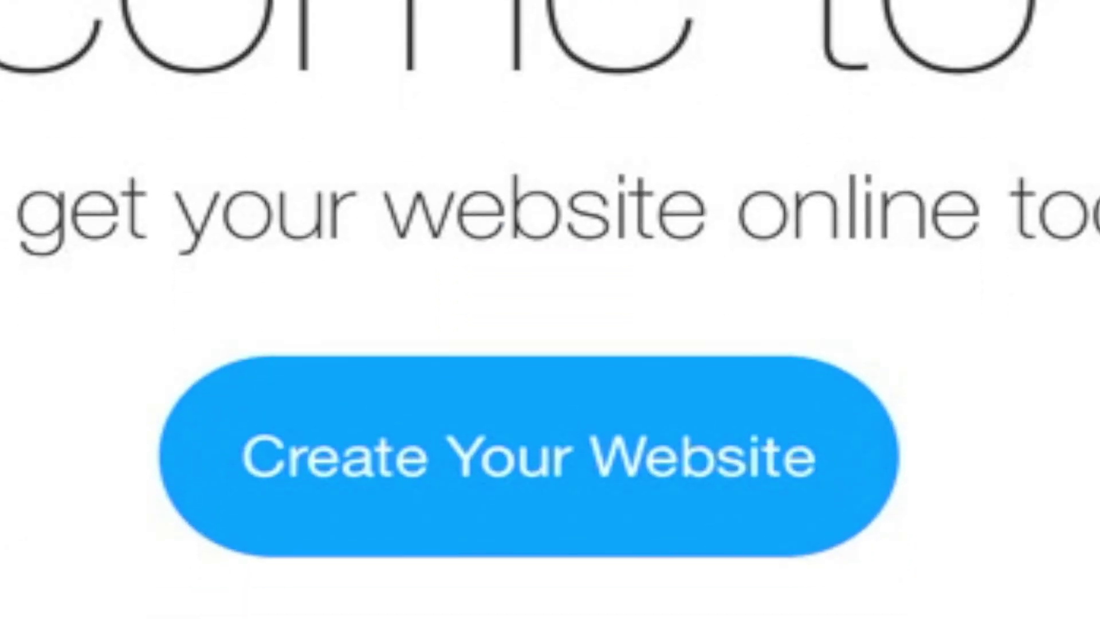
pyautogui.scroll(-3, 514, 368)
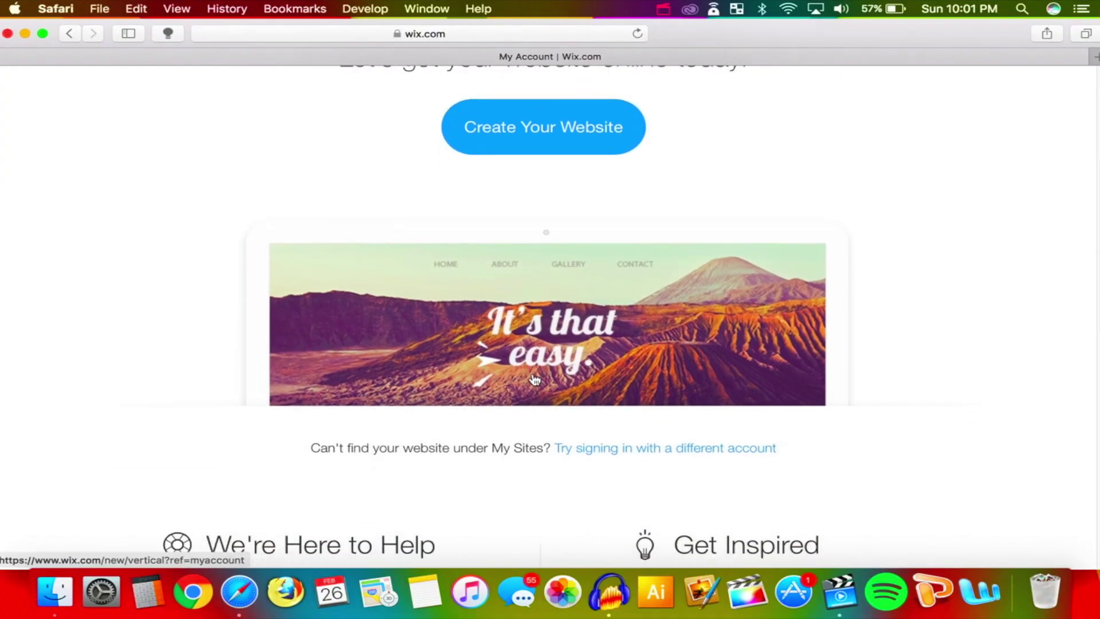
pyautogui.scroll(-5, 514, 368)
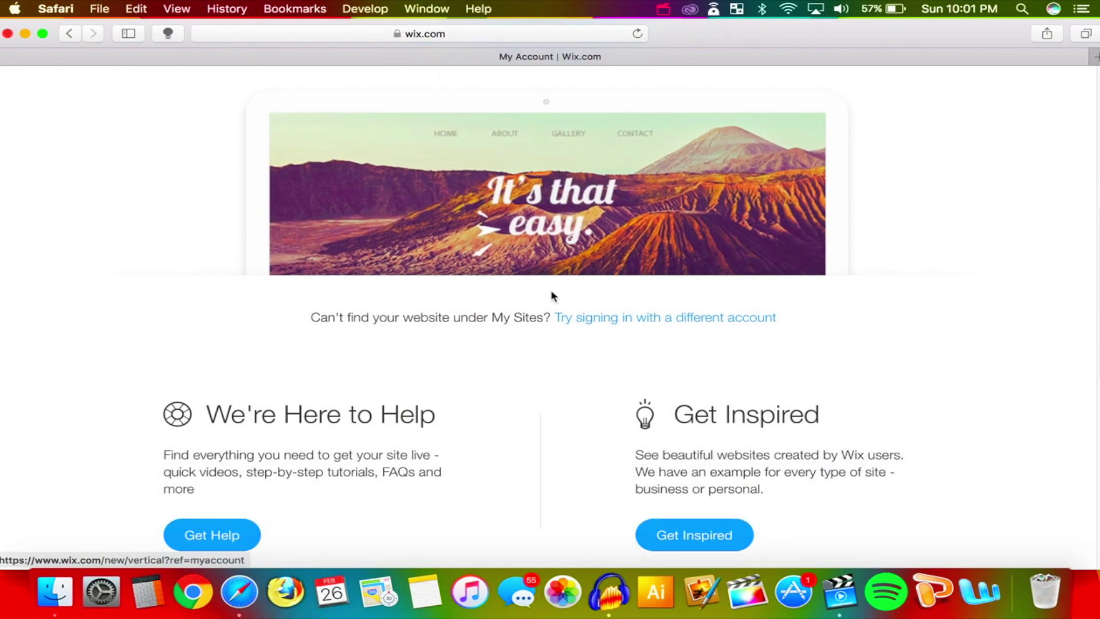
pyautogui.scroll(-10, 419, 366)
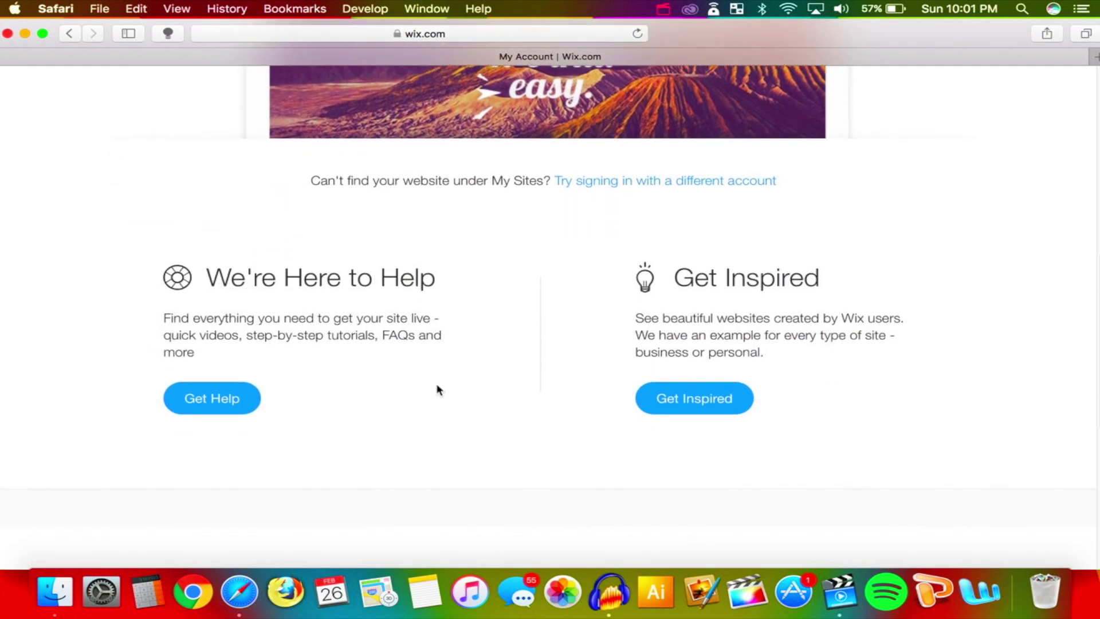
pyautogui.scroll(-2, 437, 388)
pyautogui.scroll(20, 693, 300)
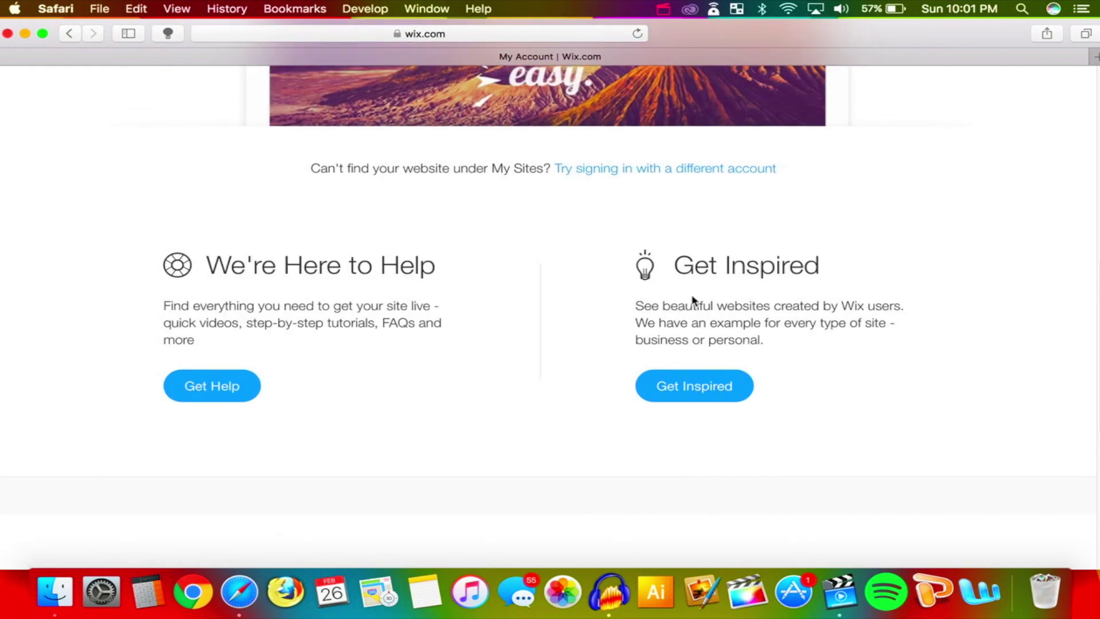
pyautogui.click(531, 408)
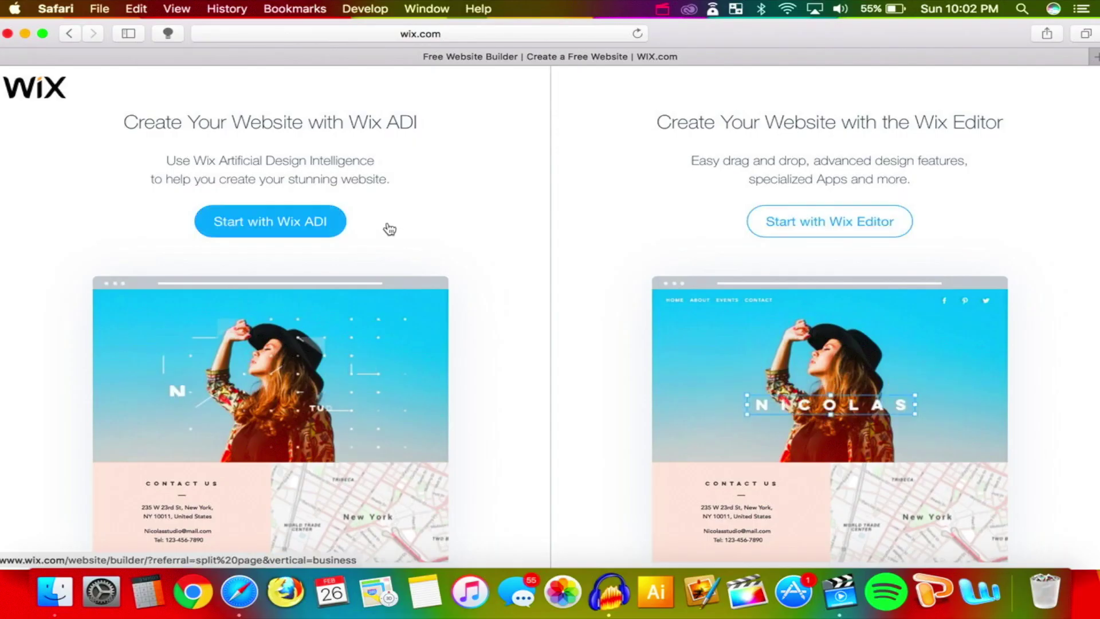
# Build with Wix ADI, skip the business type, and add the Get subscribers feature
pyautogui.click(274, 228)
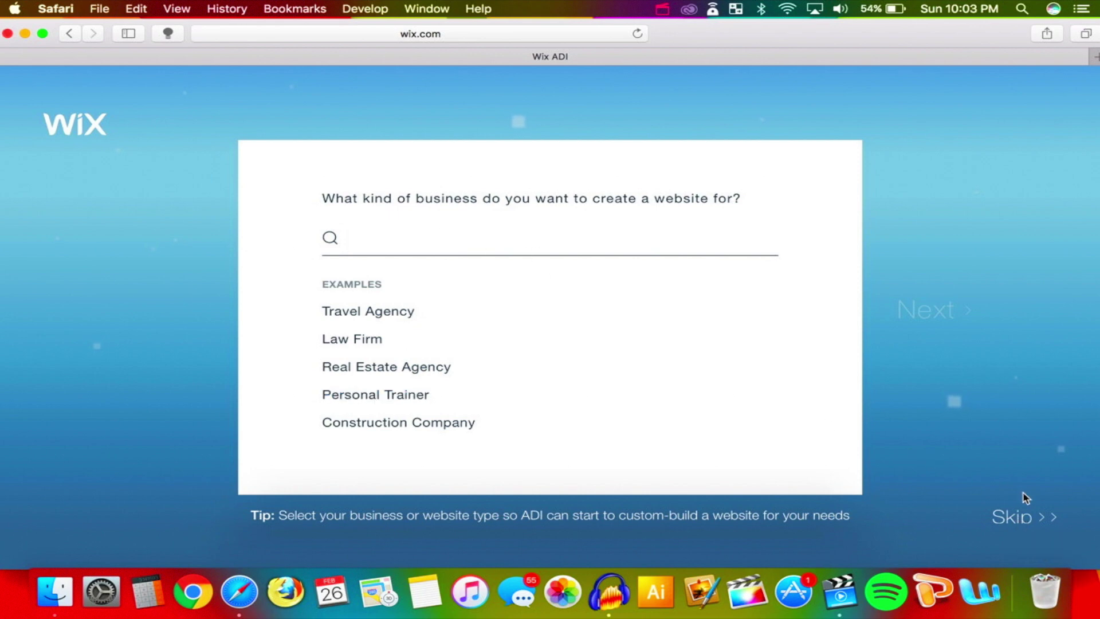
pyautogui.click(1018, 518)
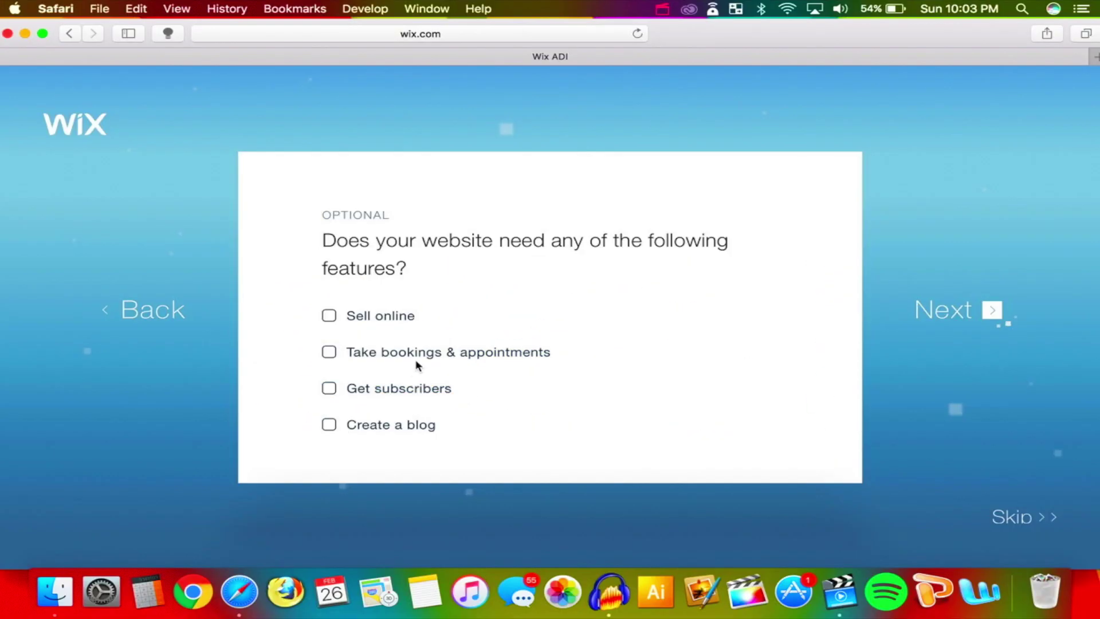
pyautogui.click(329, 388)
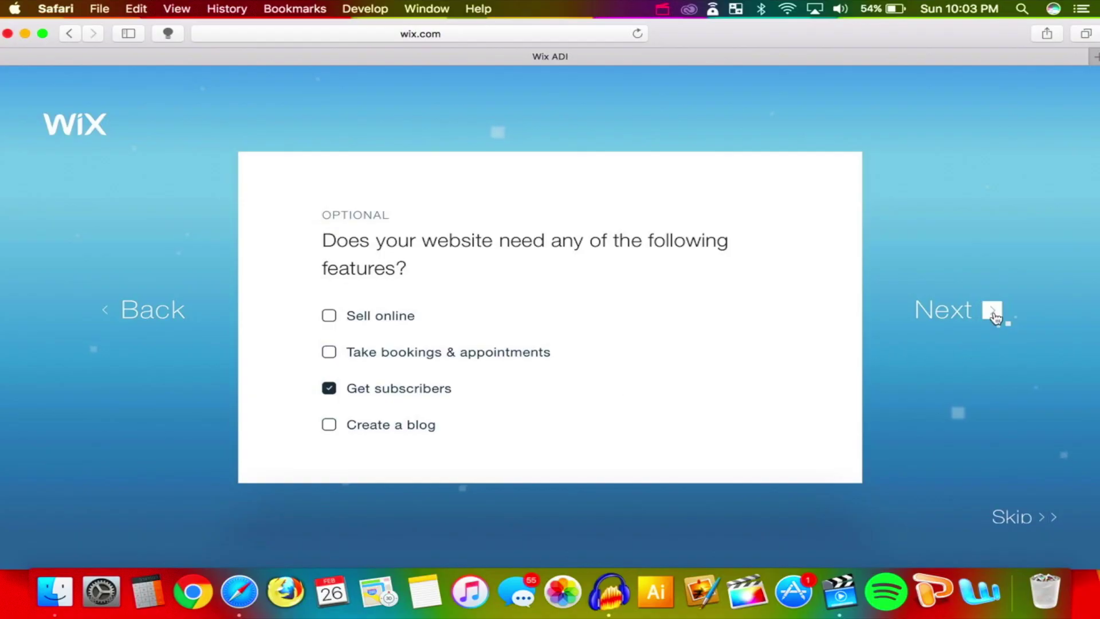
pyautogui.click(997, 315)
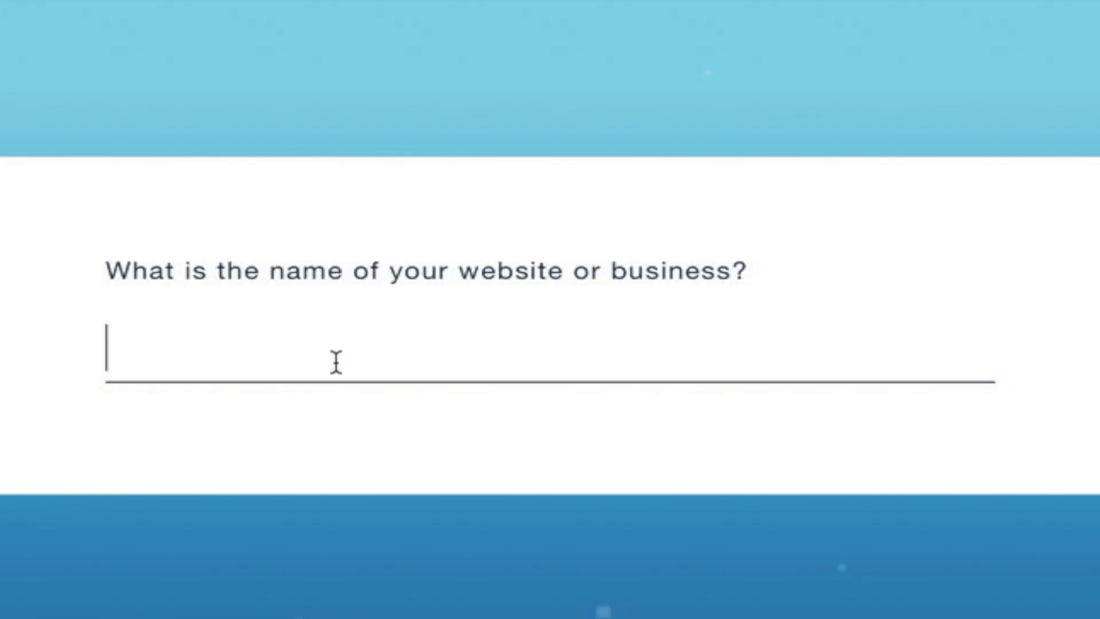
# Name the site TheHackSpot and skip the business address question
pyautogui.write('TheHackSPoy')
pyautogui.press('BackSpace')
pyautogui.press('BackSpace')
pyautogui.press('BackSpace')
pyautogui.write('po')
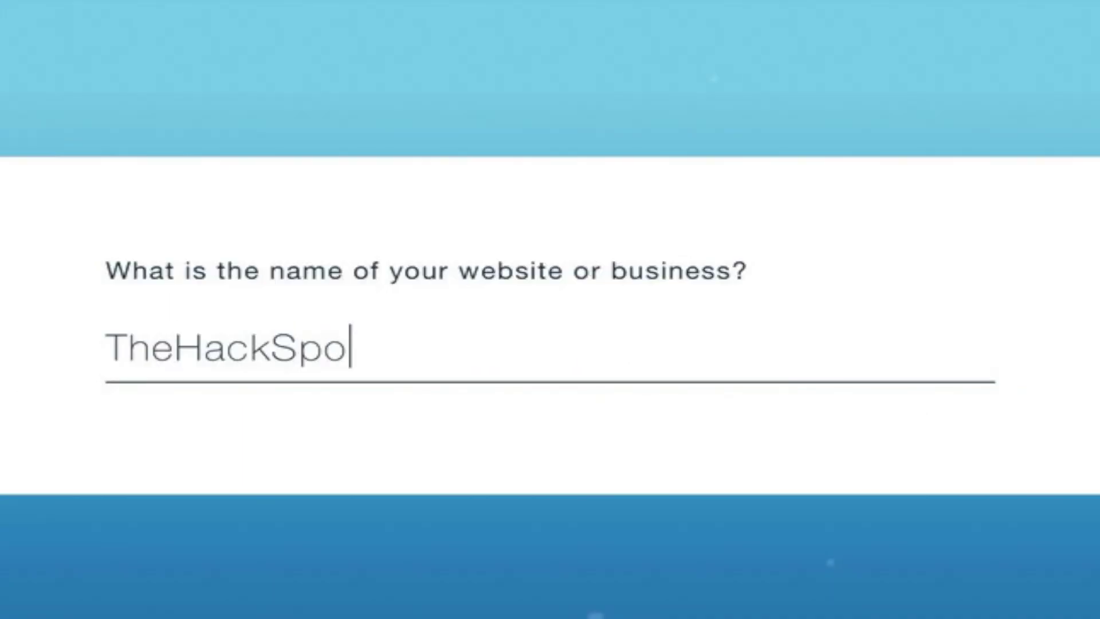
pyautogui.write('t')
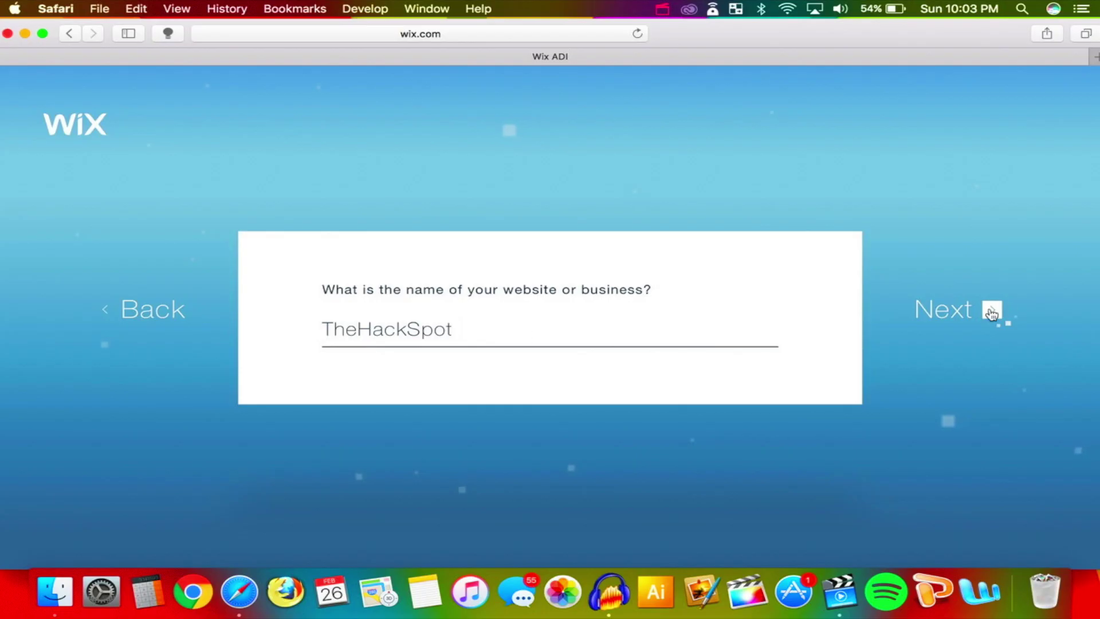
pyautogui.click(992, 311)
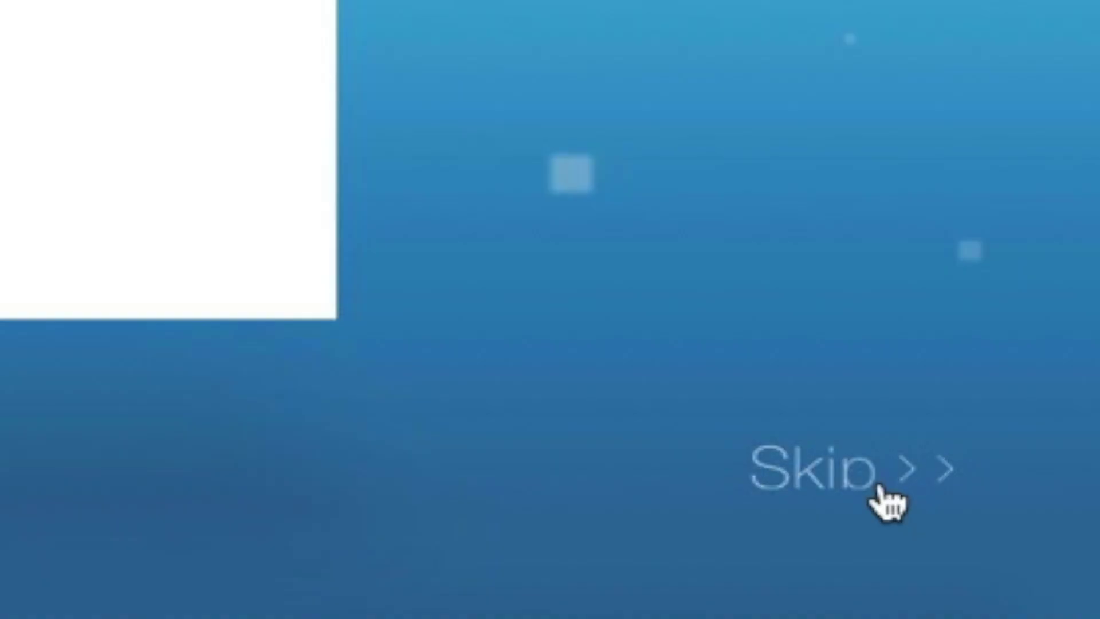
pyautogui.click(1024, 520)
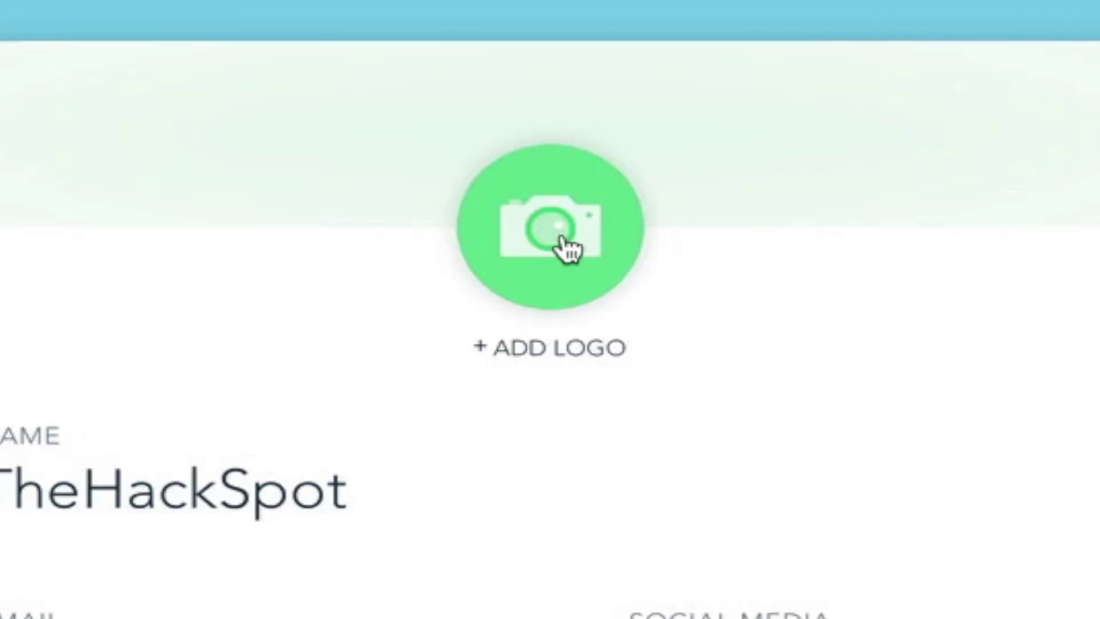
# Upload the THS logo file and enter the contact e-mail address
pyautogui.click(559, 286)
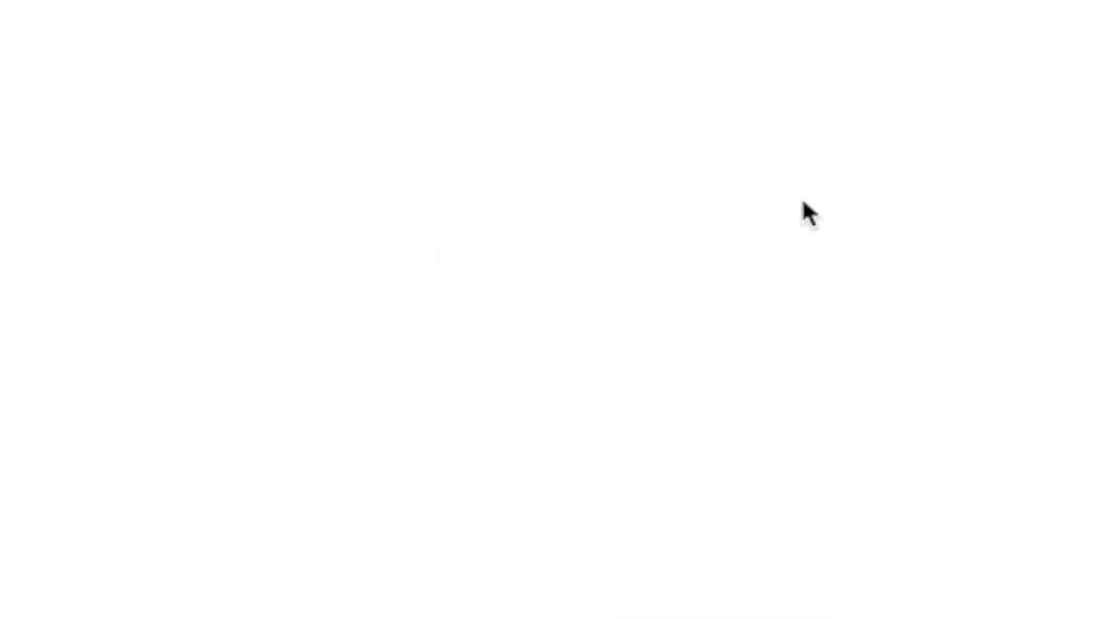
pyautogui.click(585, 129)
pyautogui.click(818, 507)
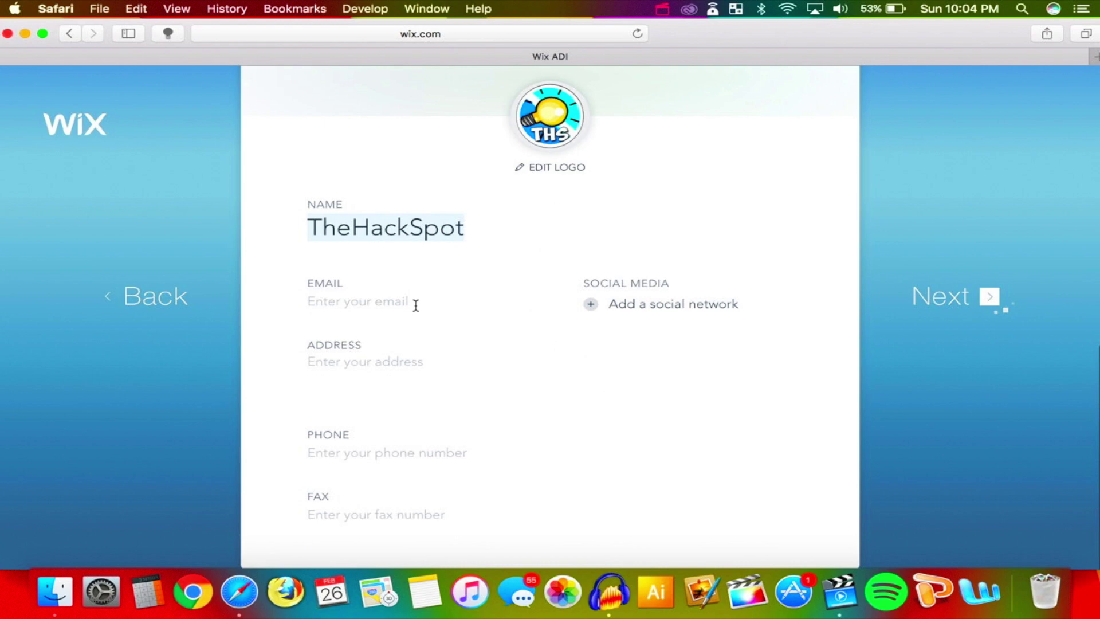
pyautogui.click(416, 305)
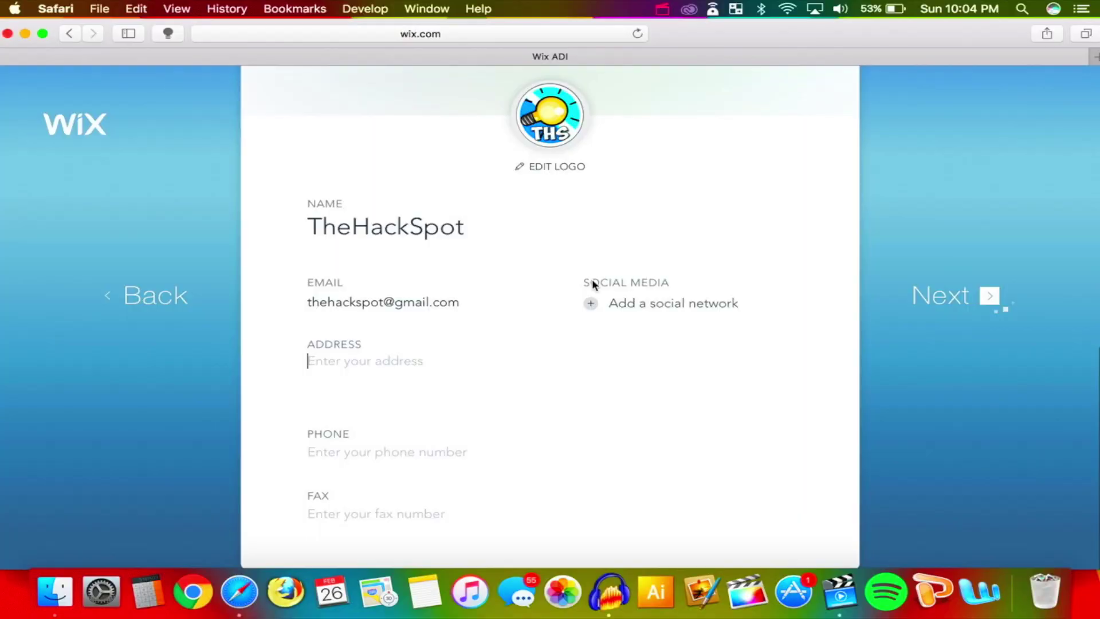
pyautogui.scroll(3, 592, 282)
pyautogui.scroll(-3, 592, 283)
# Add the copied Twitter profile URL as the social network link and save the info
pyautogui.click(592, 302)
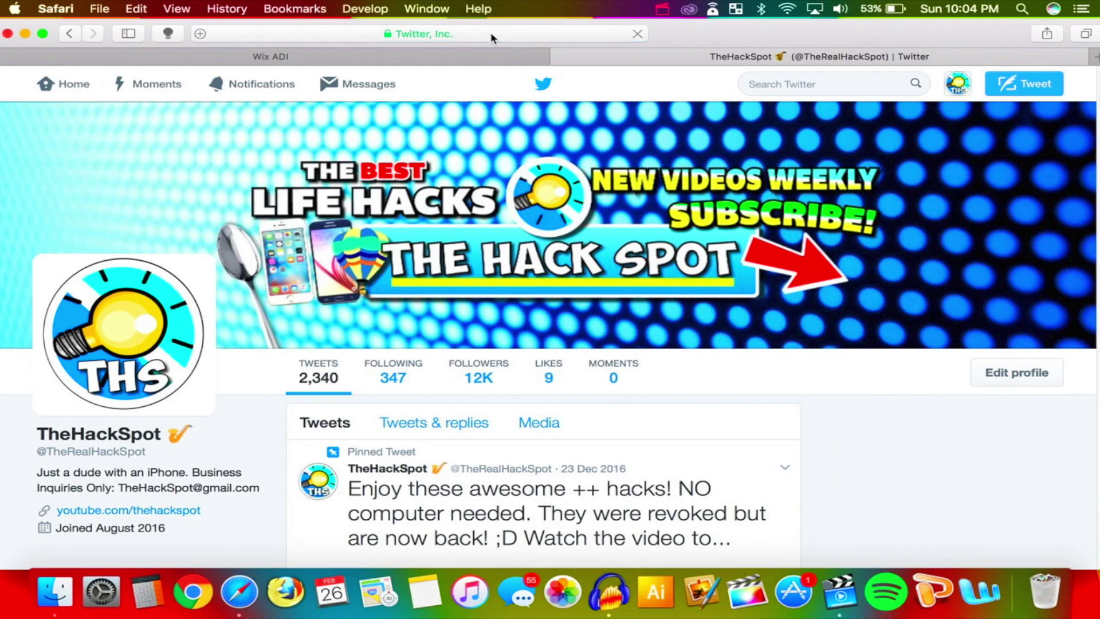
pyautogui.click(490, 38)
pyautogui.press('super+c')
pyautogui.click(760, 58)
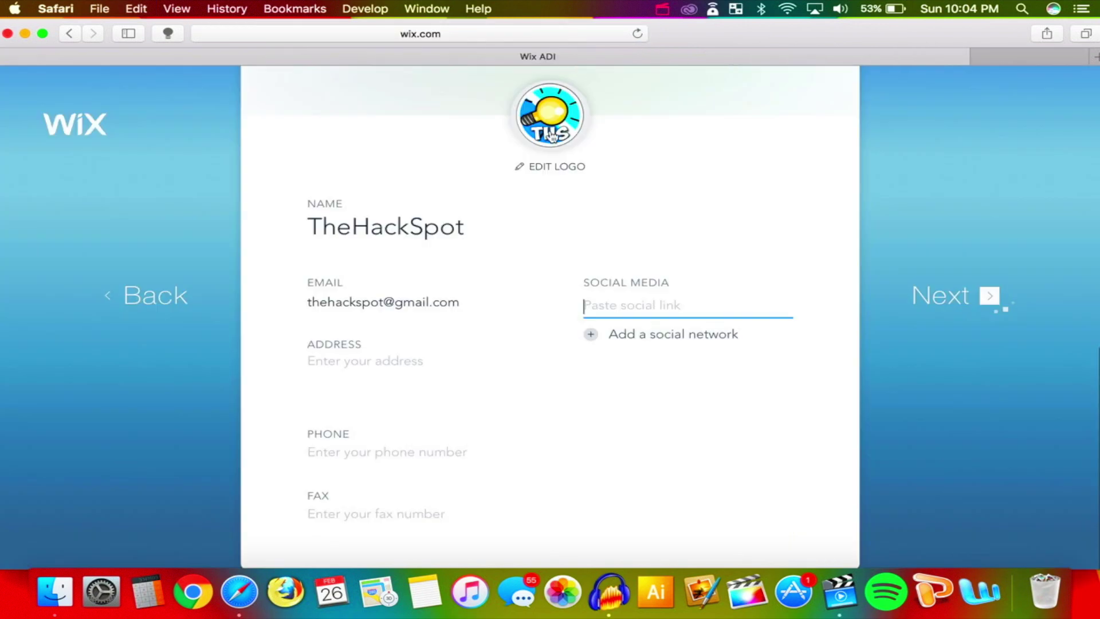
pyautogui.press('super+v')
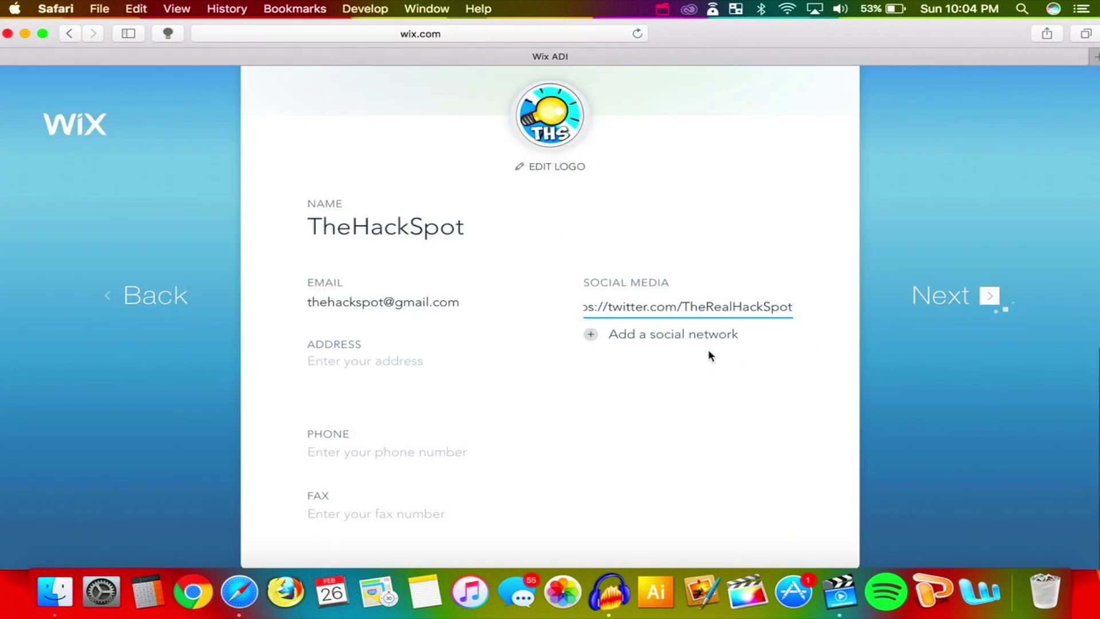
pyautogui.click(988, 296)
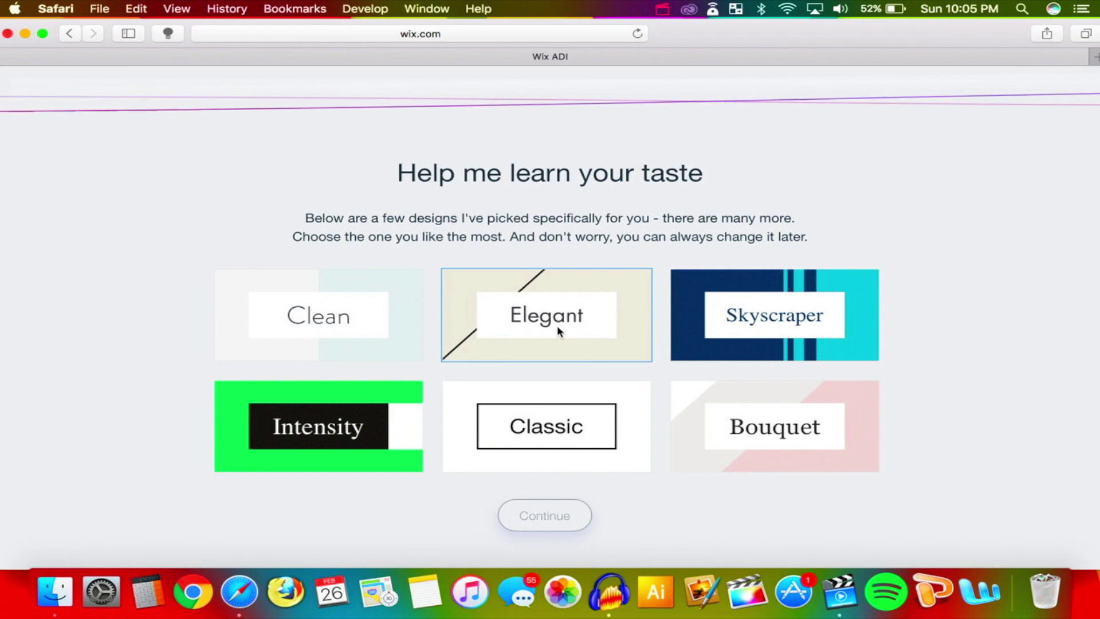
# Choose the Elegant design style and have Wix create the homepage
pyautogui.click(610, 330)
pyautogui.click(549, 519)
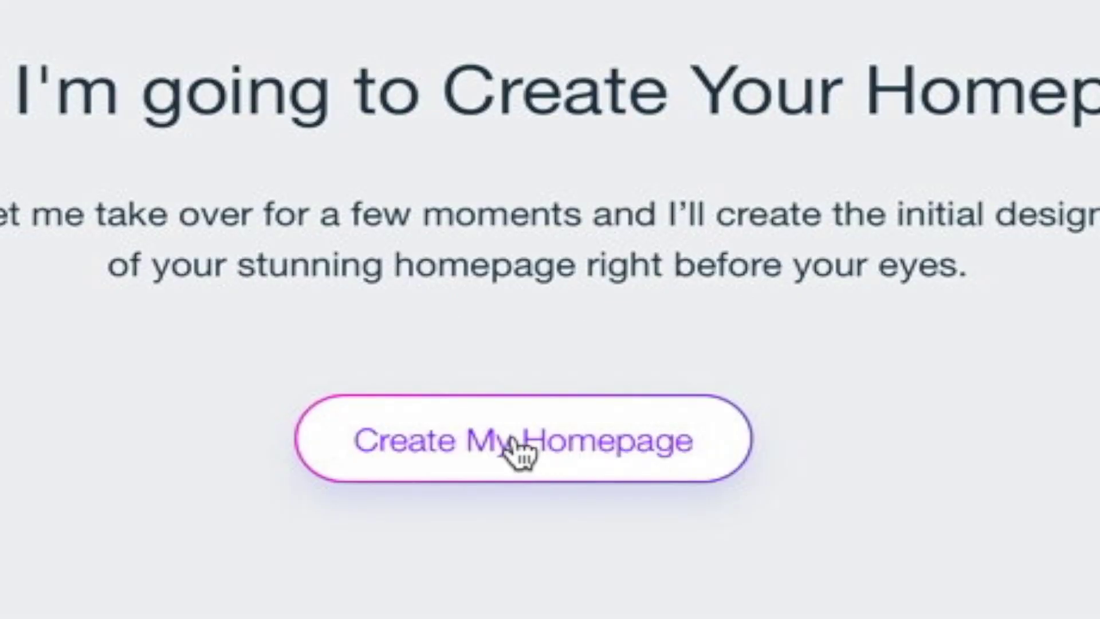
pyautogui.click(549, 414)
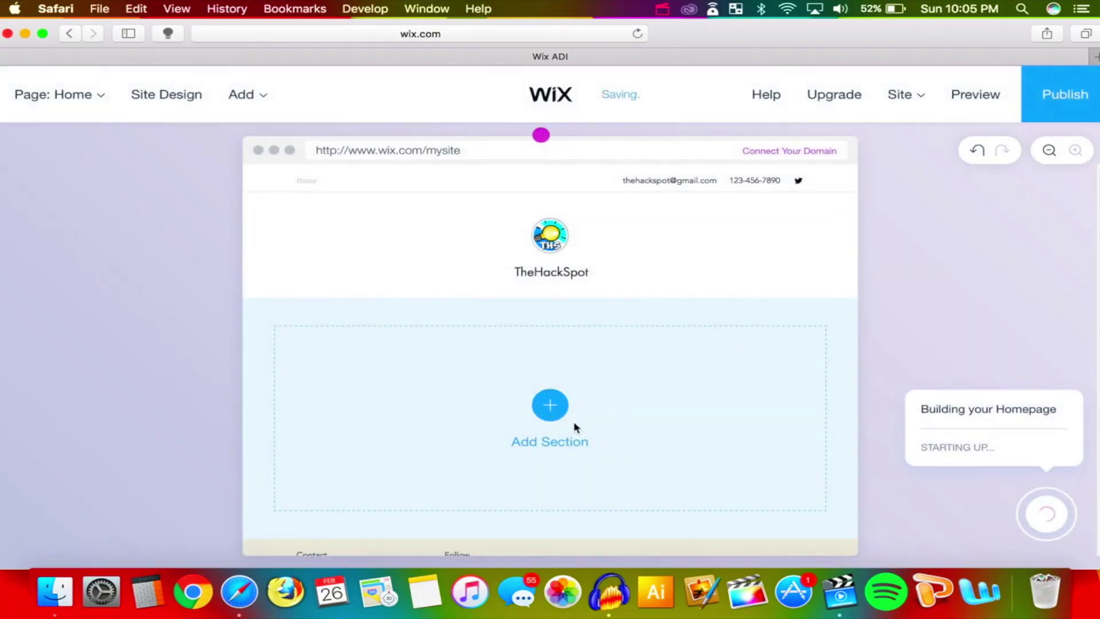
# Add the bottom Subscribe section design to the homepage and open the What's Next list
pyautogui.click(575, 427)
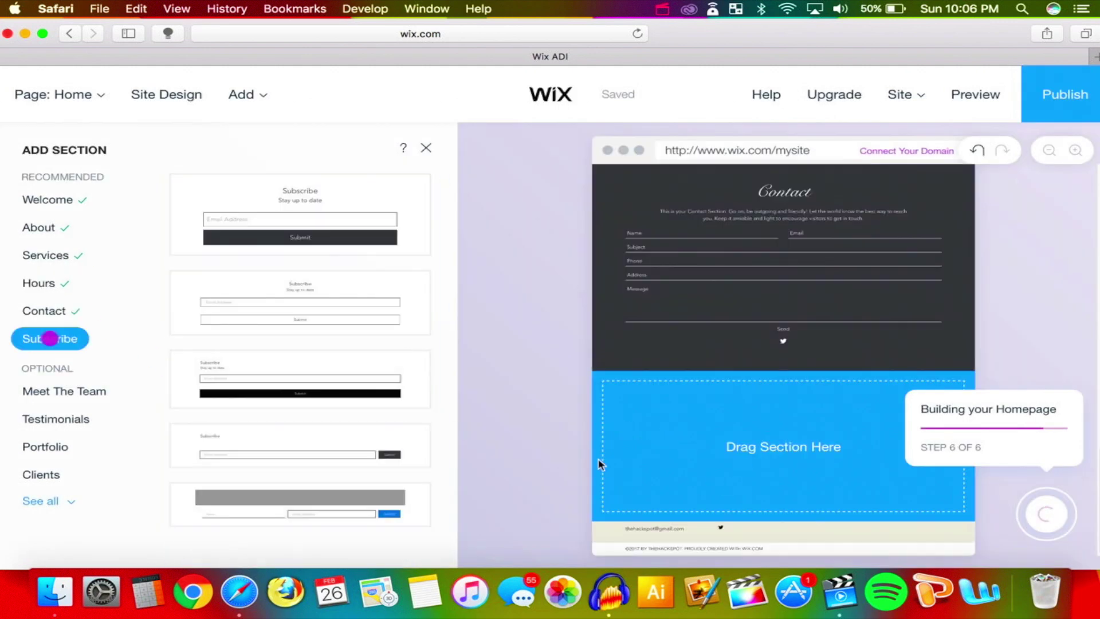
pyautogui.click(35, 343)
pyautogui.click(338, 545)
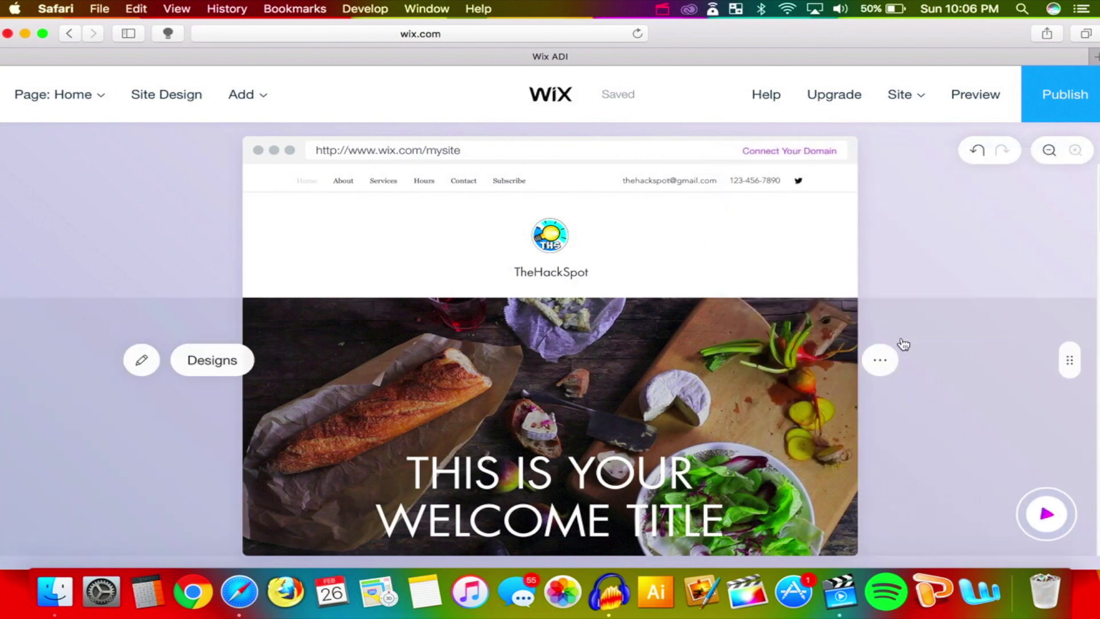
pyautogui.click(1046, 513)
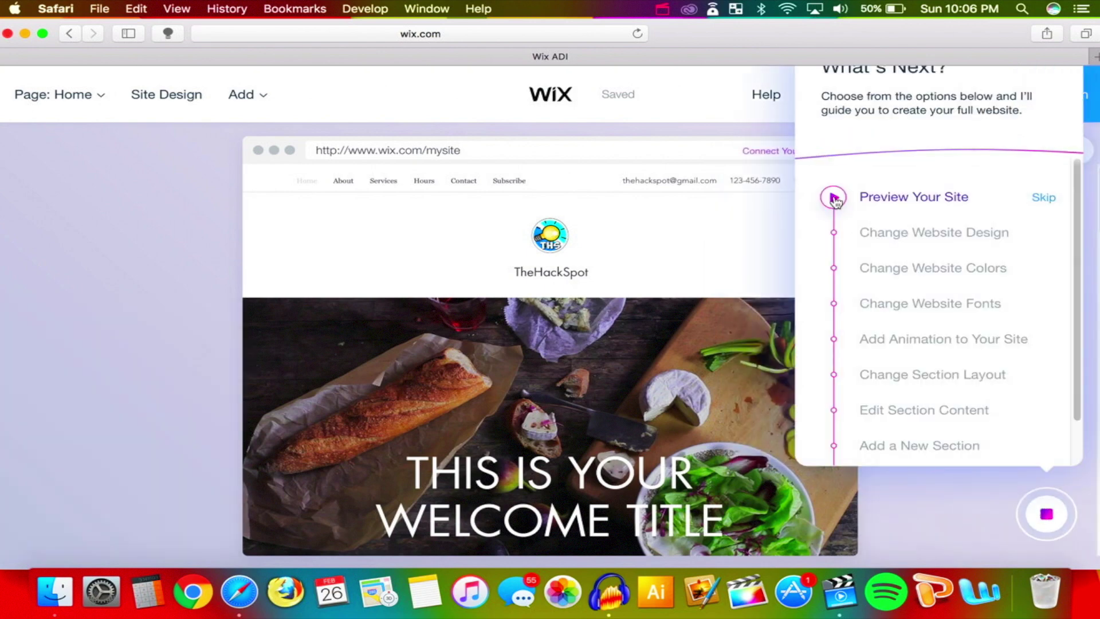
pyautogui.click(835, 196)
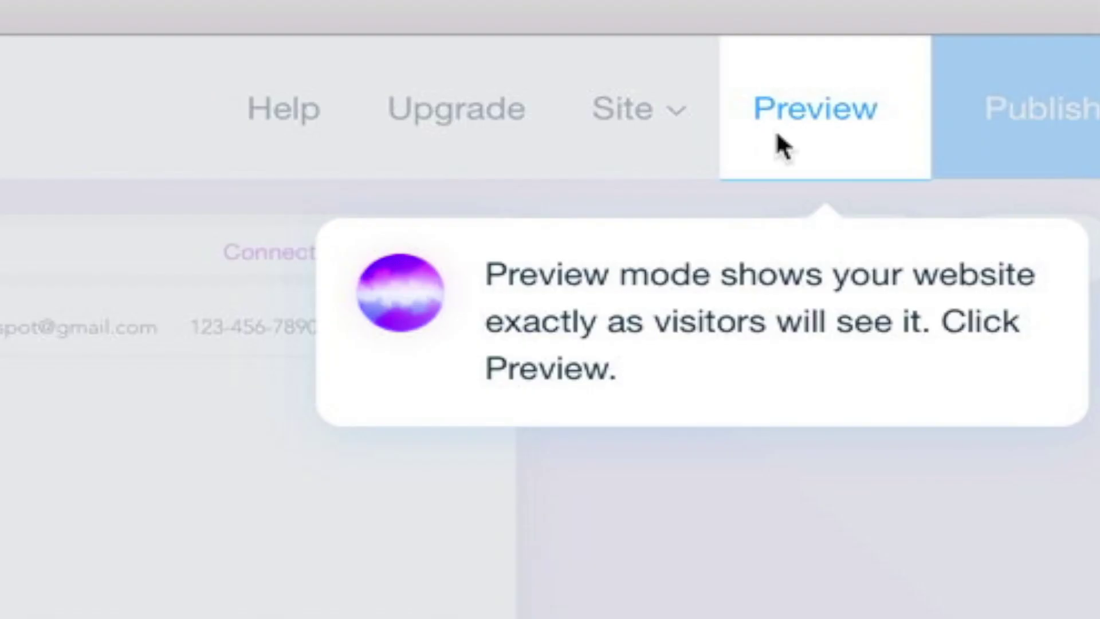
pyautogui.click(968, 103)
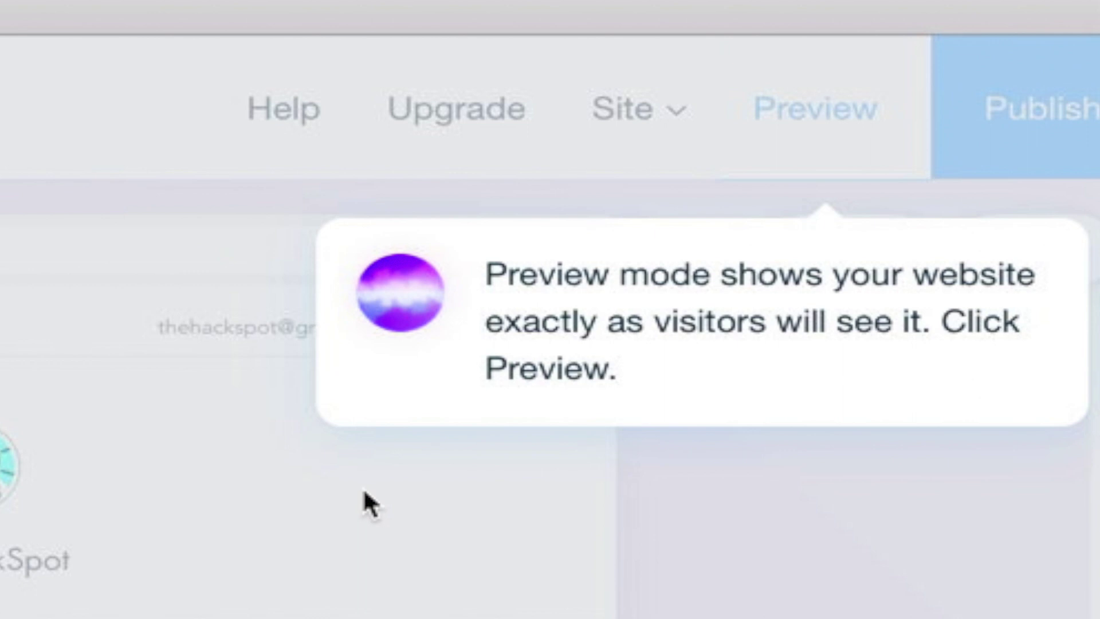
pyautogui.scroll(-3, 700, 198)
pyautogui.scroll(-10, 699, 193)
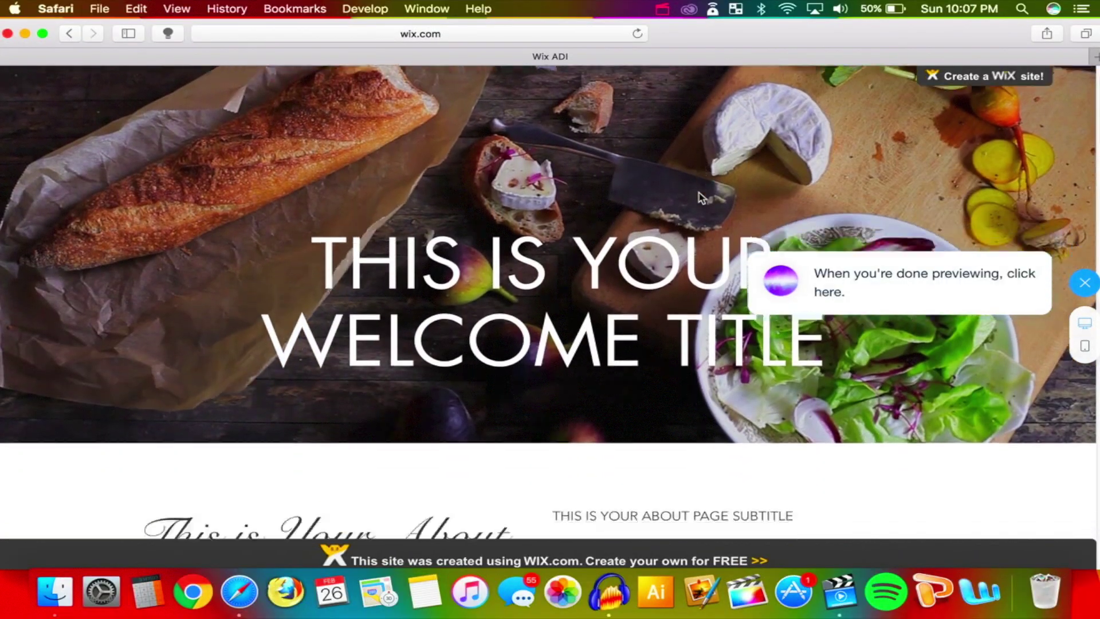
pyautogui.scroll(-15, 699, 195)
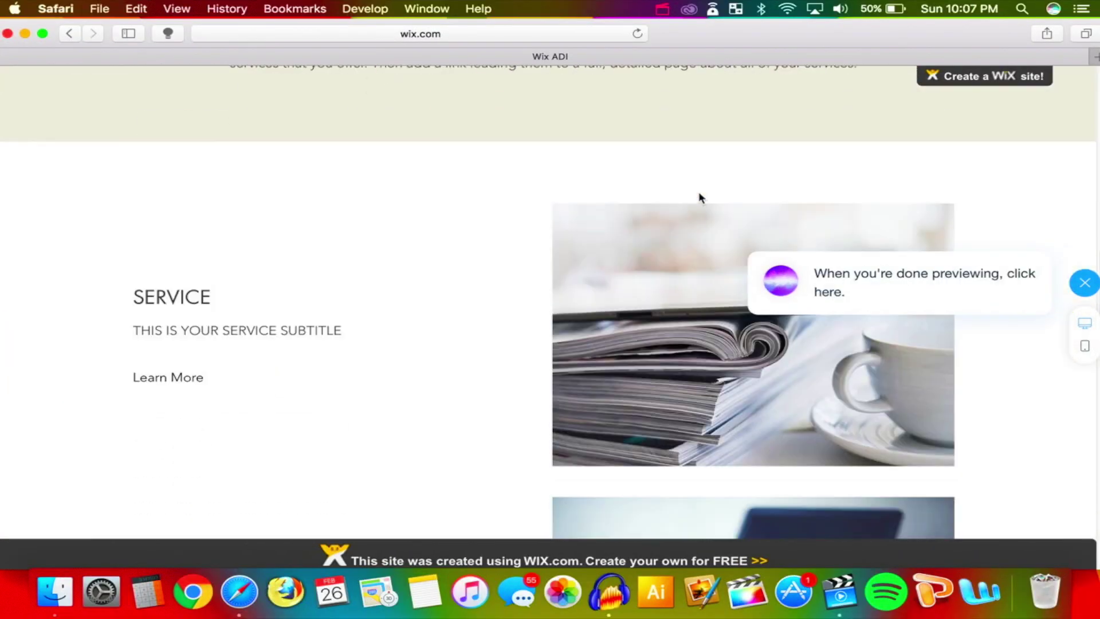
pyautogui.scroll(-12, 699, 198)
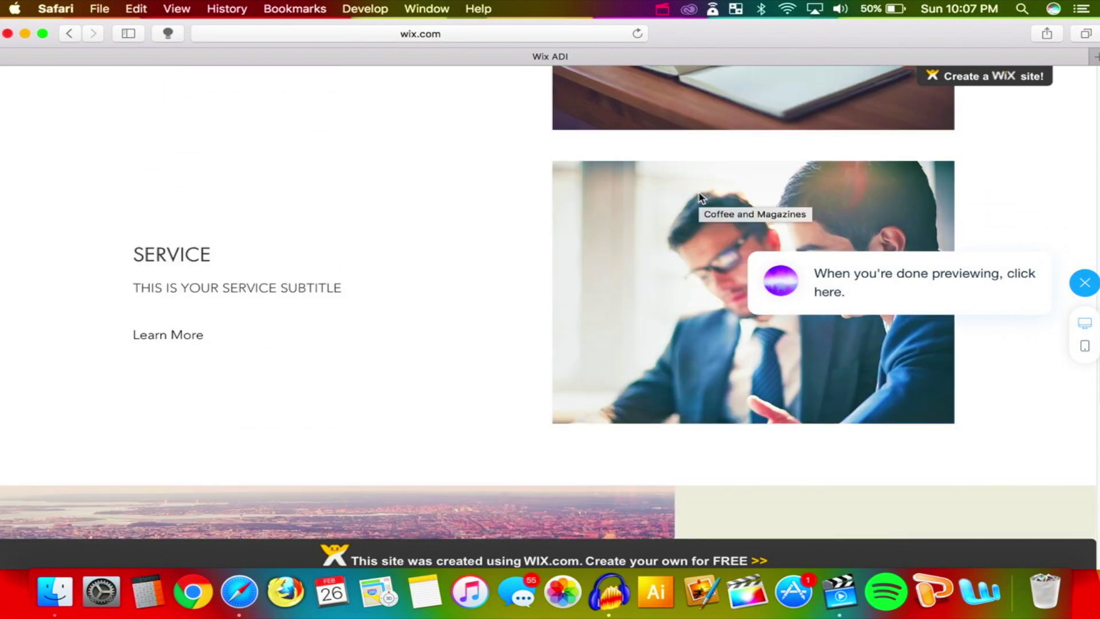
pyautogui.scroll(-10, 699, 198)
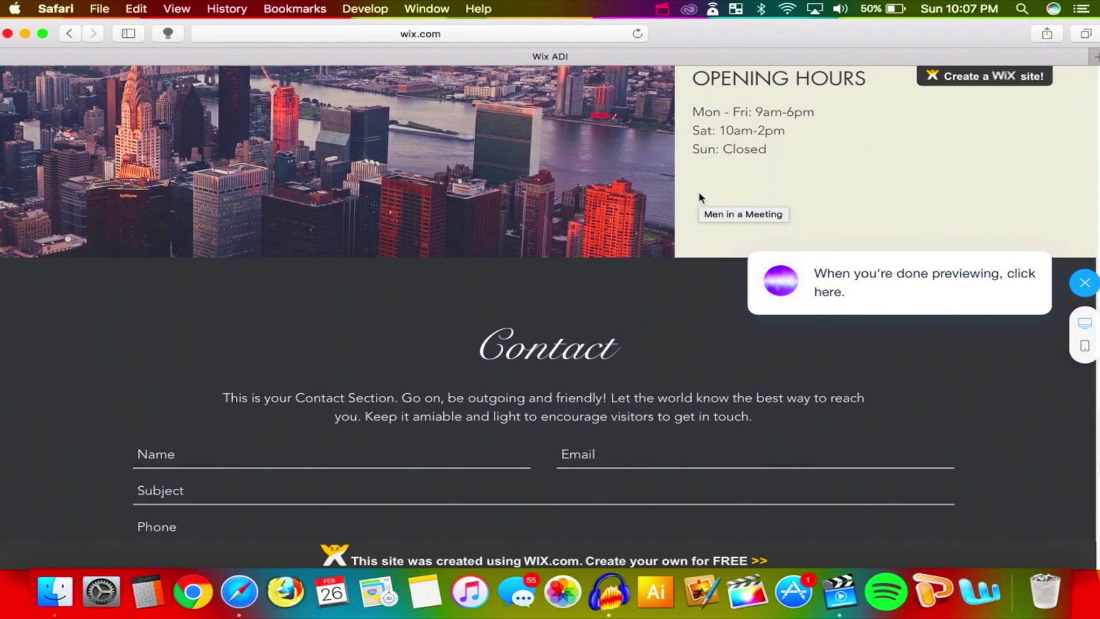
pyautogui.scroll(-3, 699, 193)
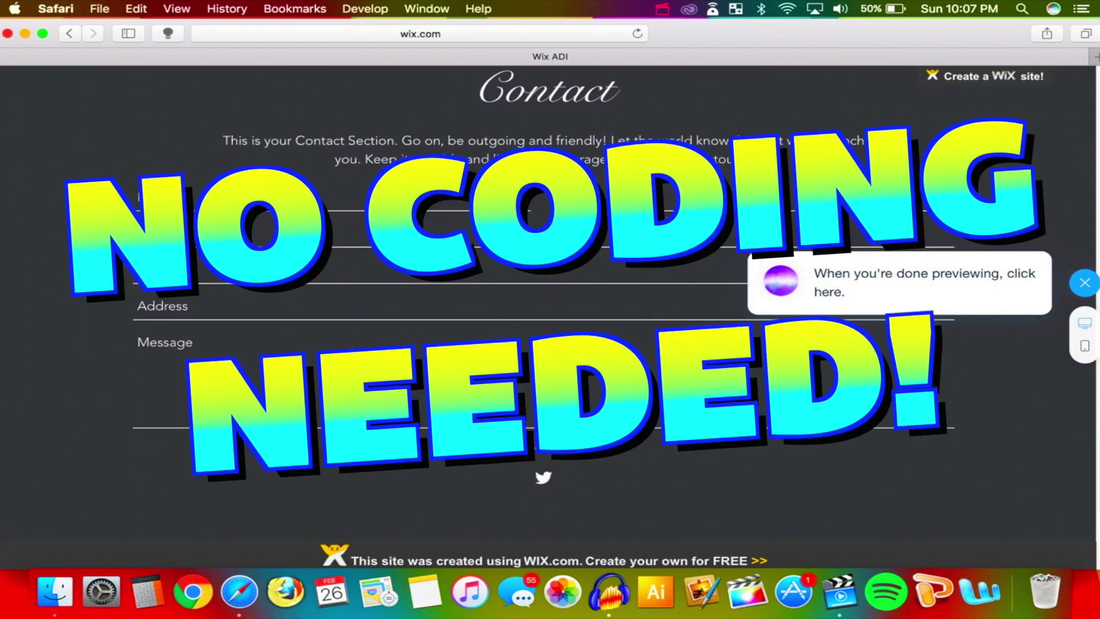
pyautogui.scroll(-10, 697, 191)
pyautogui.scroll(2, 618, 332)
pyautogui.scroll(-2, 617, 330)
pyautogui.scroll(1, 629, 390)
pyautogui.scroll(-1, 629, 390)
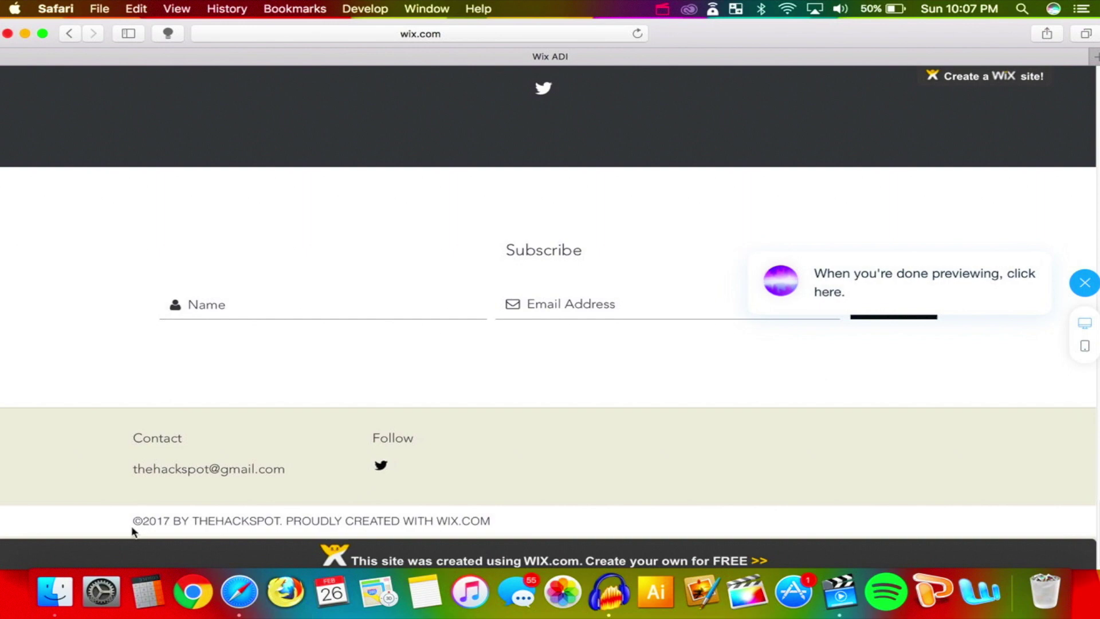
pyautogui.moveTo(221, 524); pyautogui.dragTo(484, 521)
pyautogui.scroll(20, 599, 338)
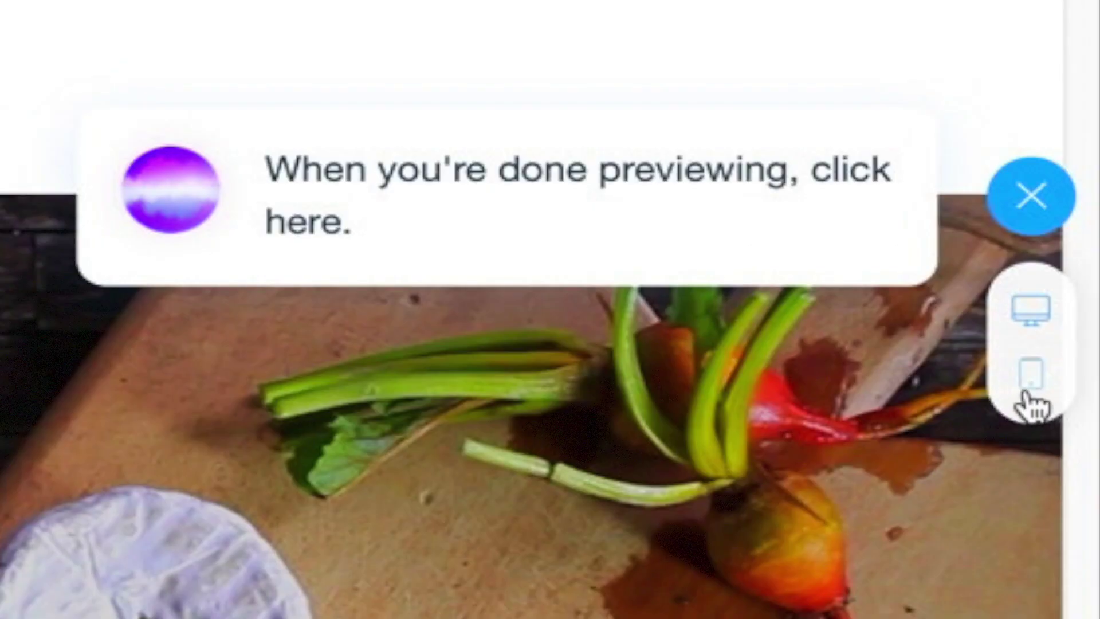
pyautogui.click(1085, 346)
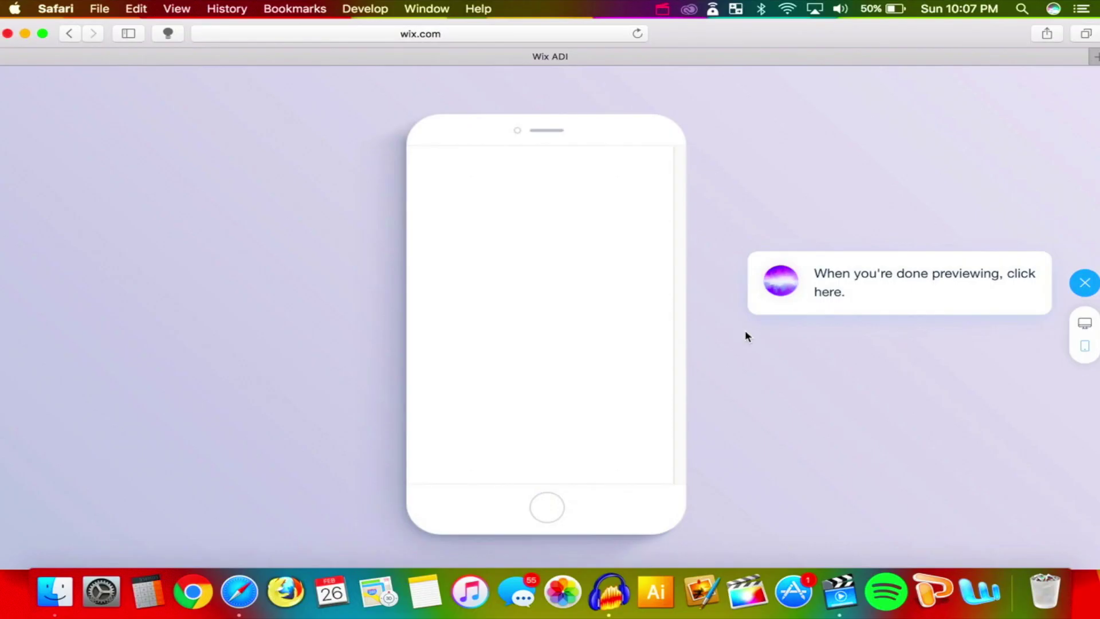
pyautogui.scroll(-15, 659, 344)
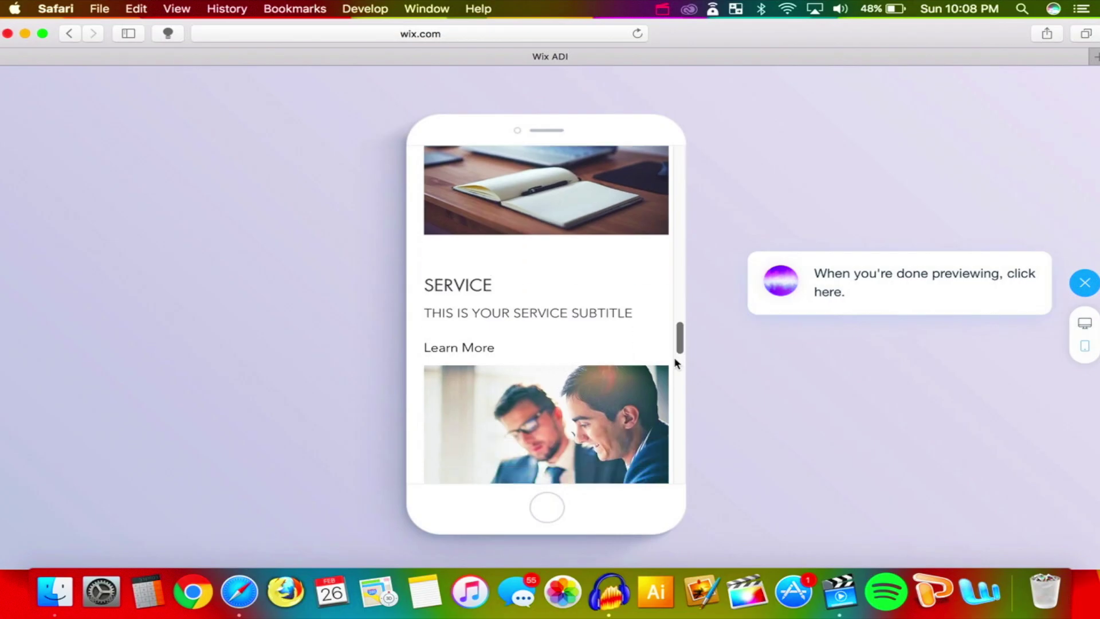
pyautogui.scroll(-10, 676, 358)
pyautogui.scroll(15, 677, 343)
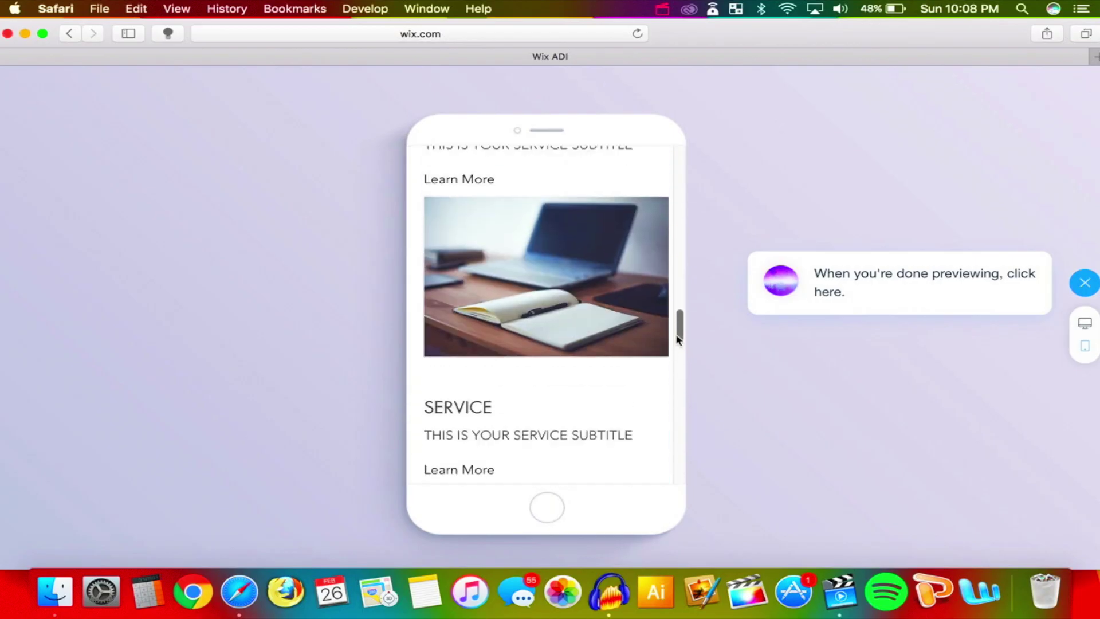
pyautogui.moveTo(677, 339); pyautogui.dragTo(668, 146)
pyautogui.scroll(-3, 664, 177)
pyautogui.scroll(3, 664, 167)
pyautogui.click(1077, 282)
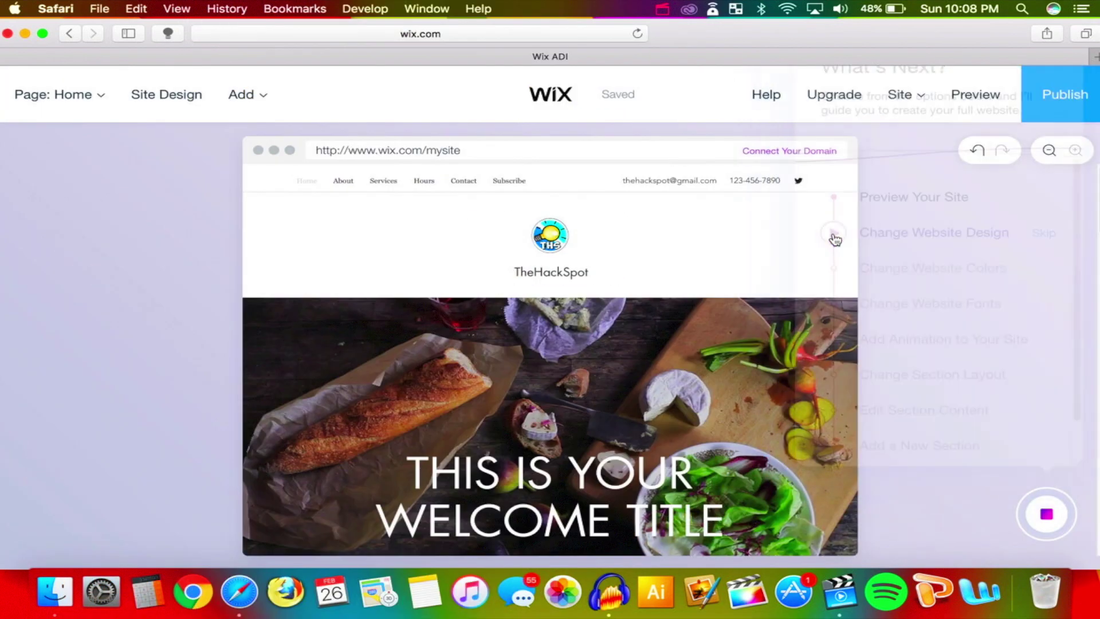
# Let the assistant pick a new website design, requesting two further alternative suggestions
pyautogui.click(835, 239)
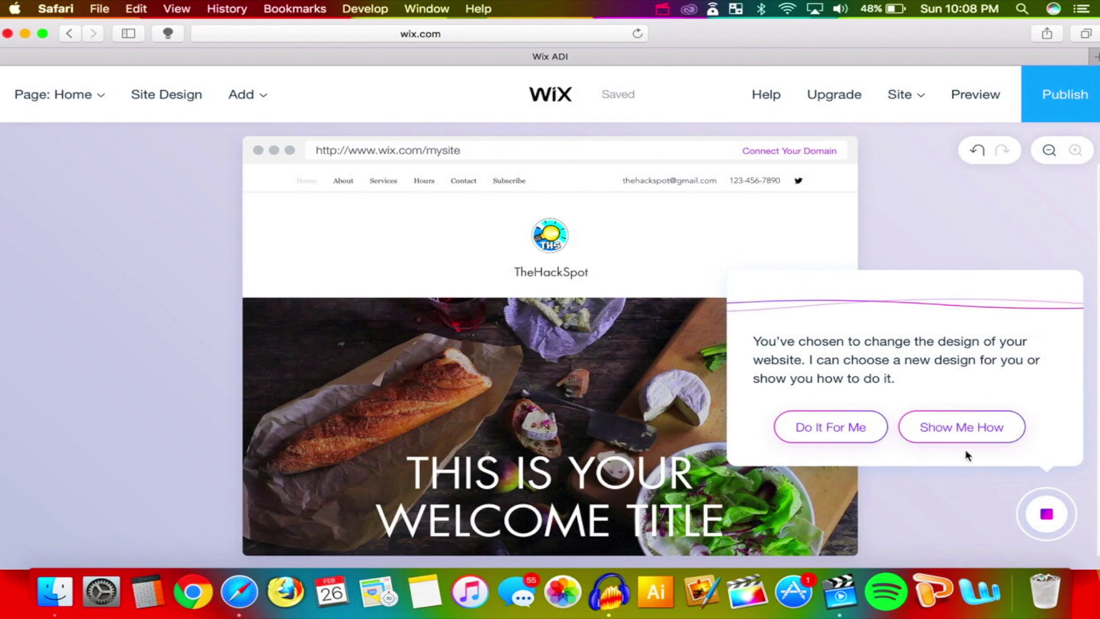
pyautogui.click(885, 435)
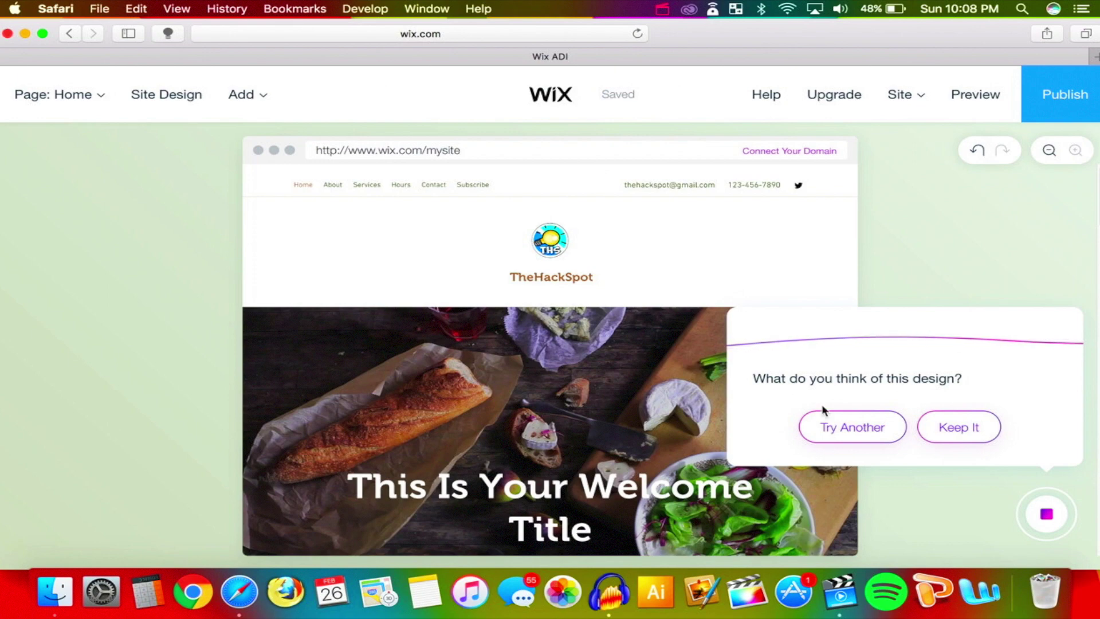
pyautogui.click(840, 429)
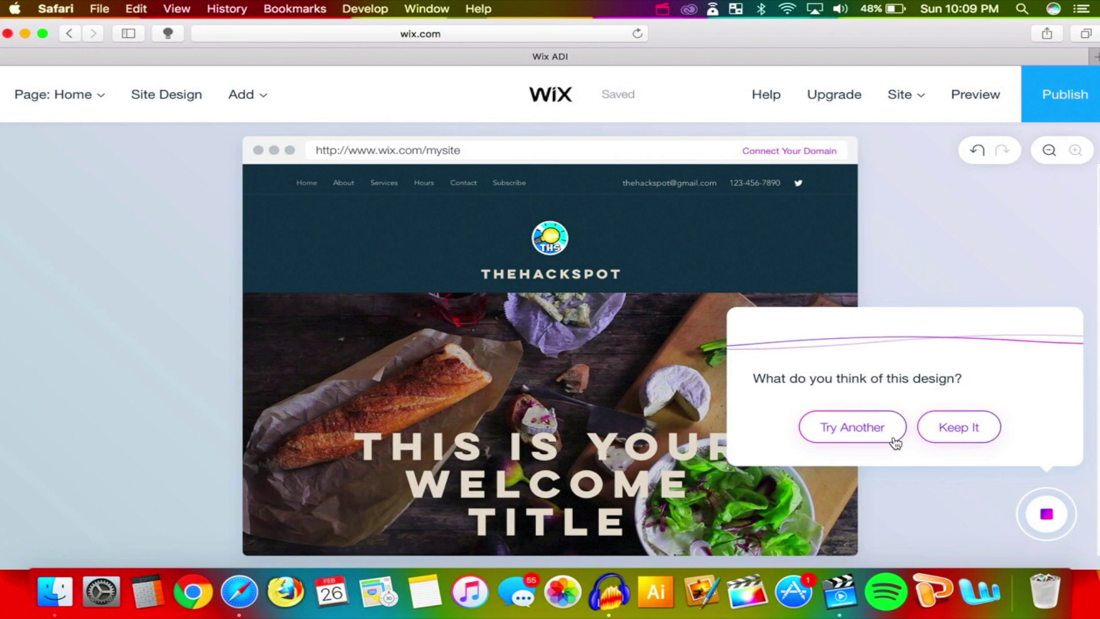
pyautogui.click(868, 436)
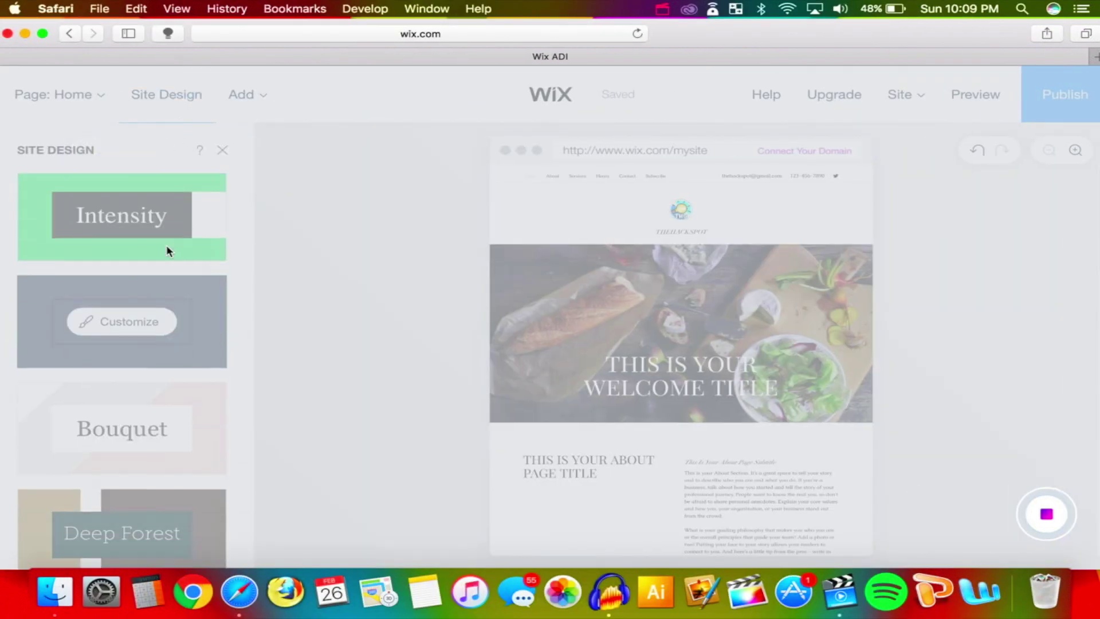
# Customize the design's colour palette, setting beige as the main colour
pyautogui.click(148, 237)
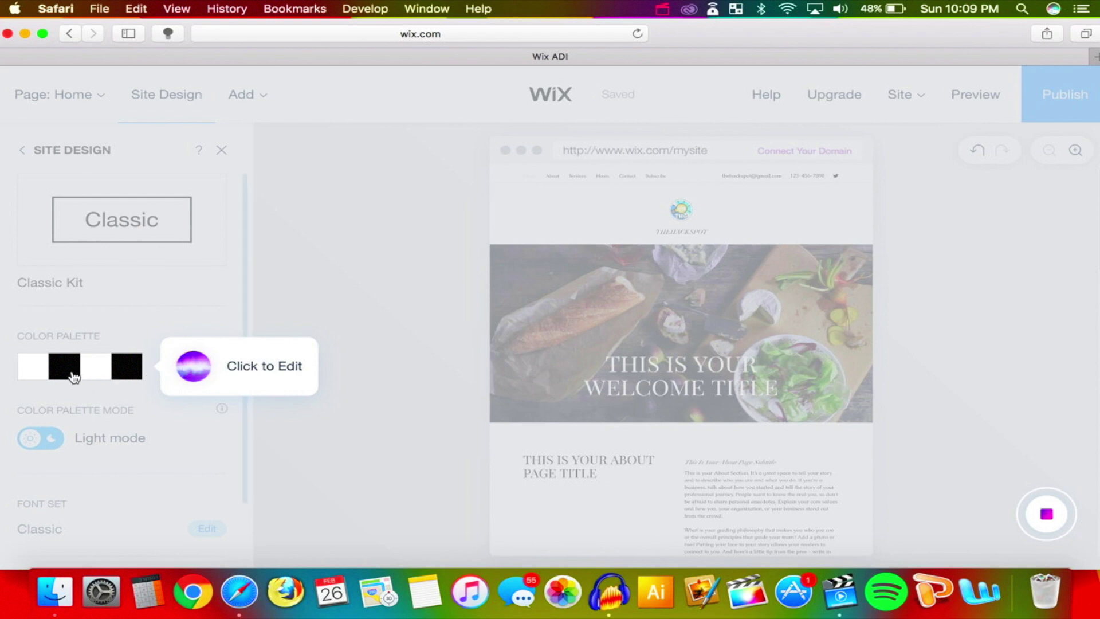
pyautogui.click(228, 372)
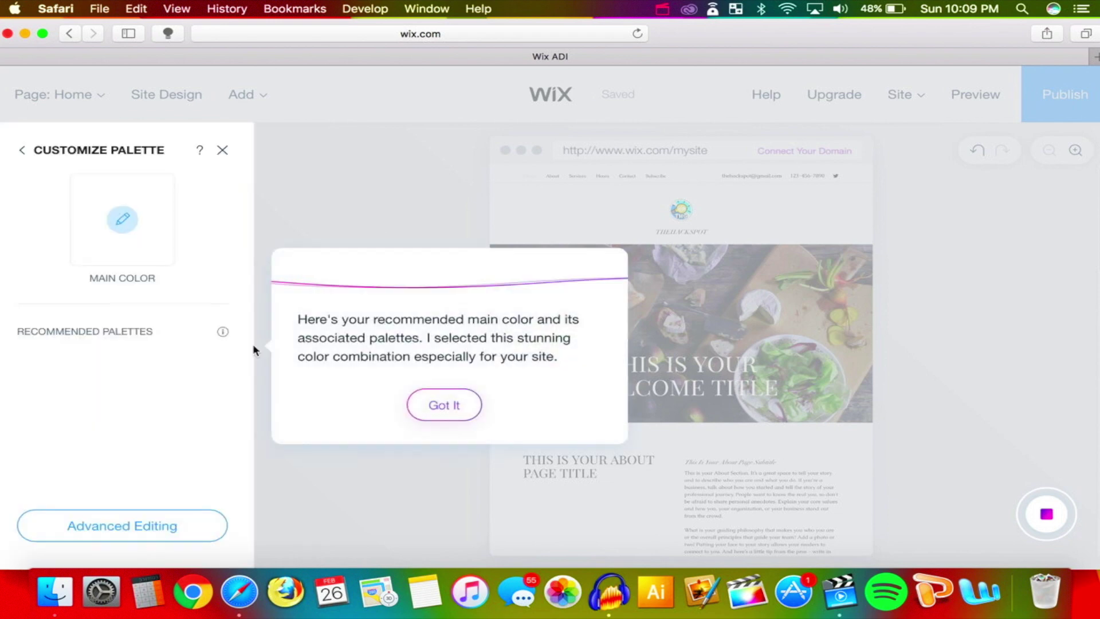
pyautogui.click(445, 405)
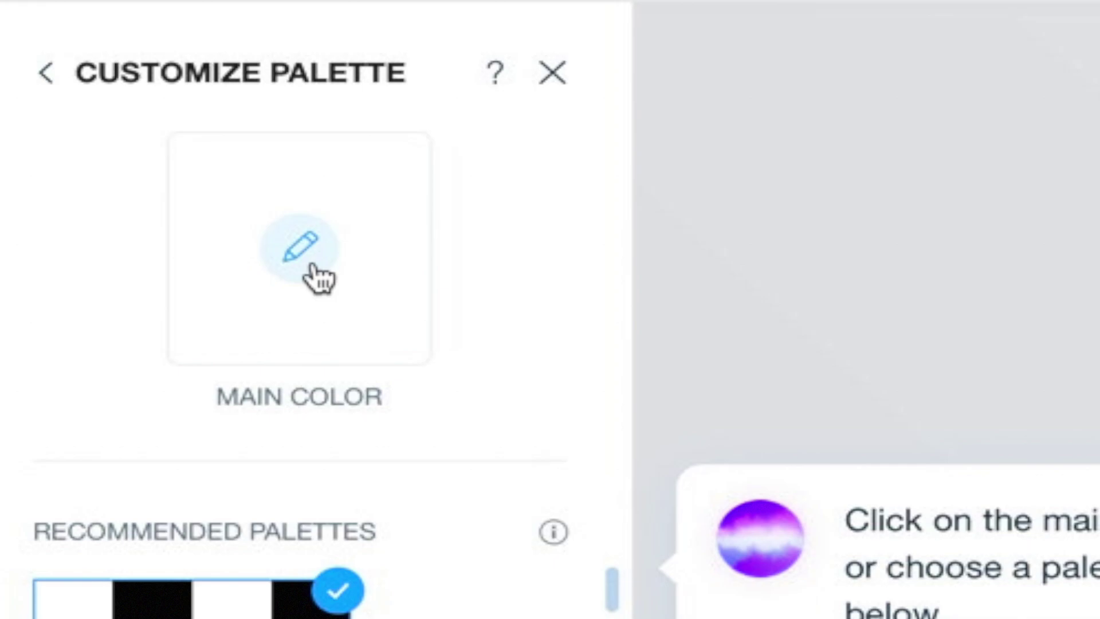
pyautogui.click(309, 247)
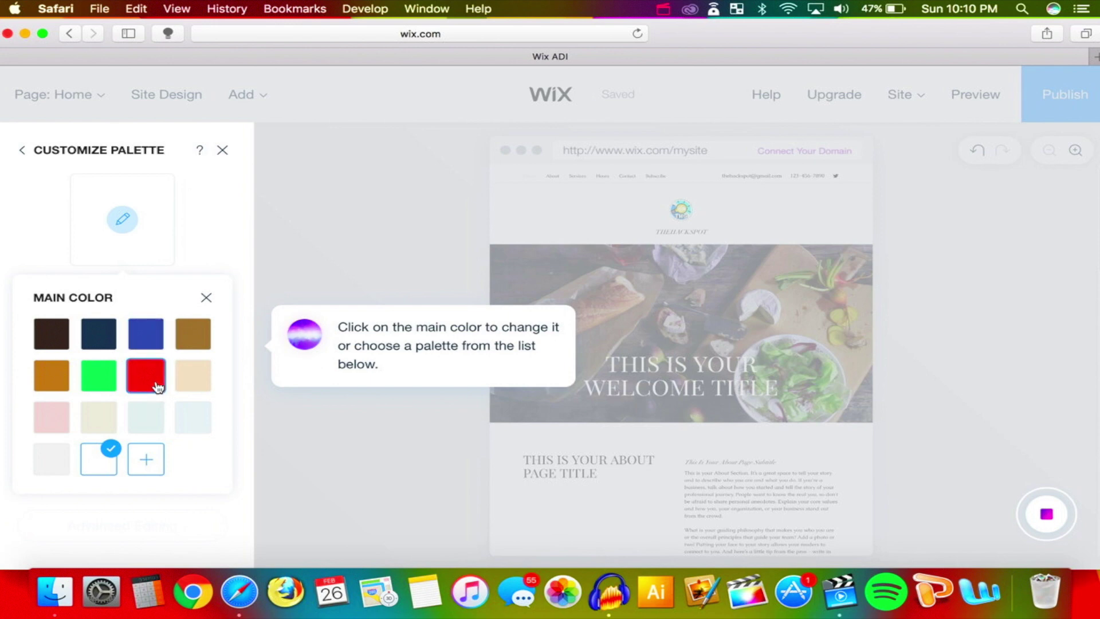
pyautogui.click(201, 380)
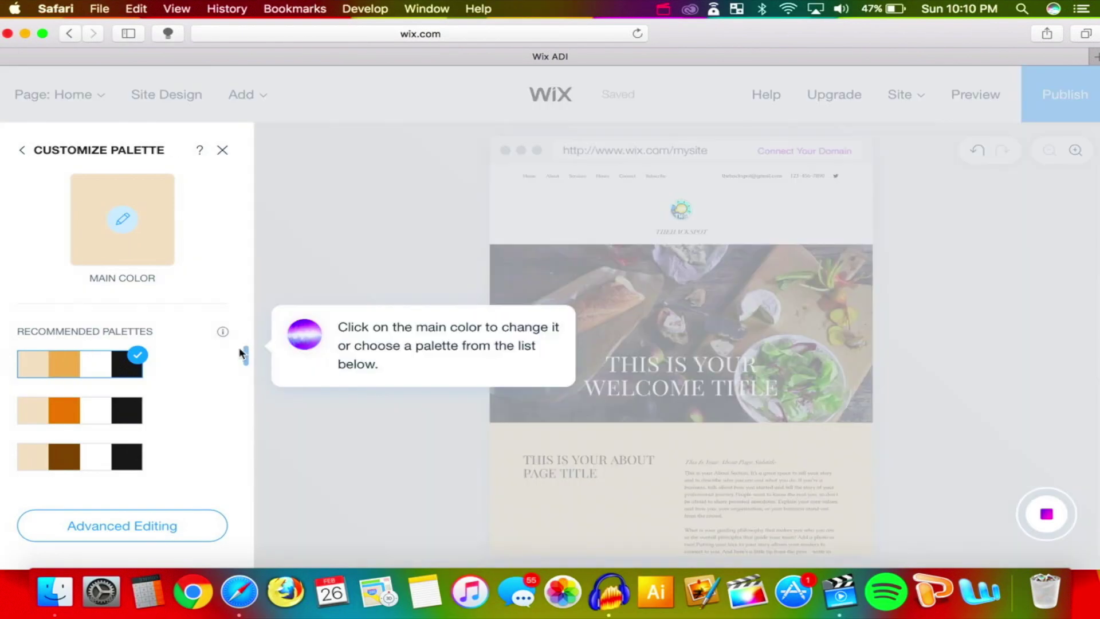
pyautogui.moveTo(240, 349); pyautogui.dragTo(216, 478)
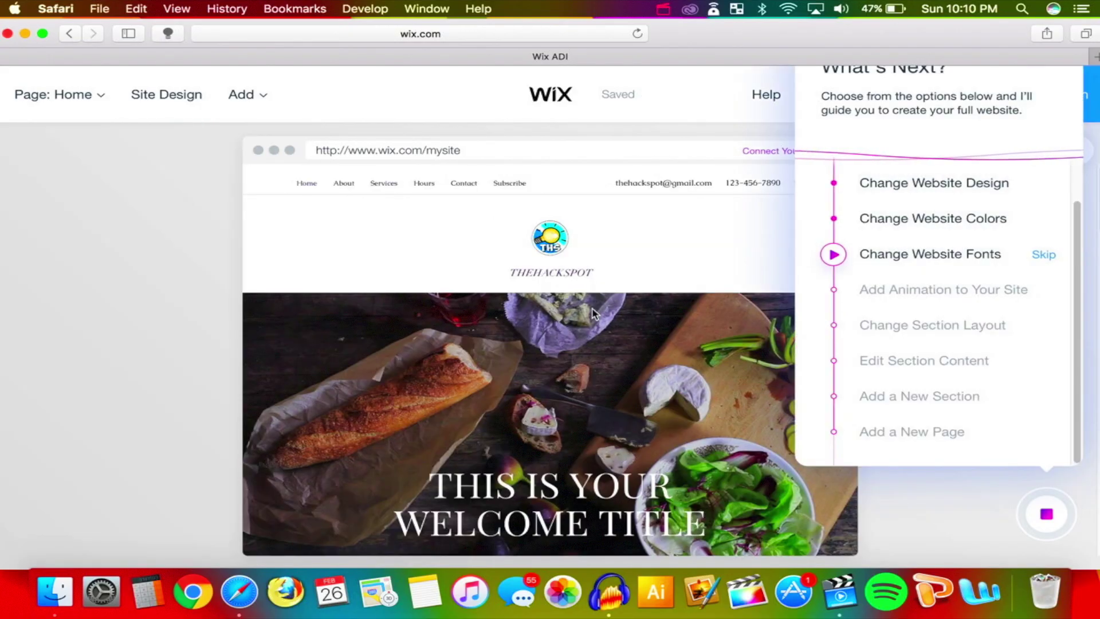
# Start the guided Change Website Fonts step and have the assistant show how
pyautogui.scroll(-10, 675, 246)
pyautogui.scroll(-15, 673, 242)
pyautogui.scroll(5, 673, 242)
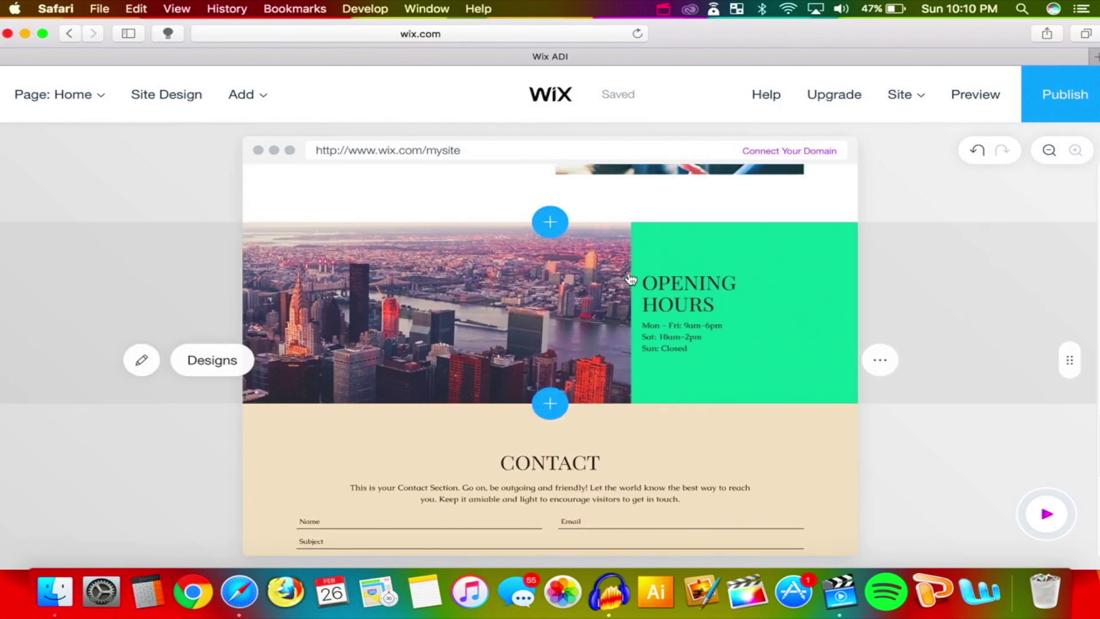
pyautogui.scroll(15, 804, 377)
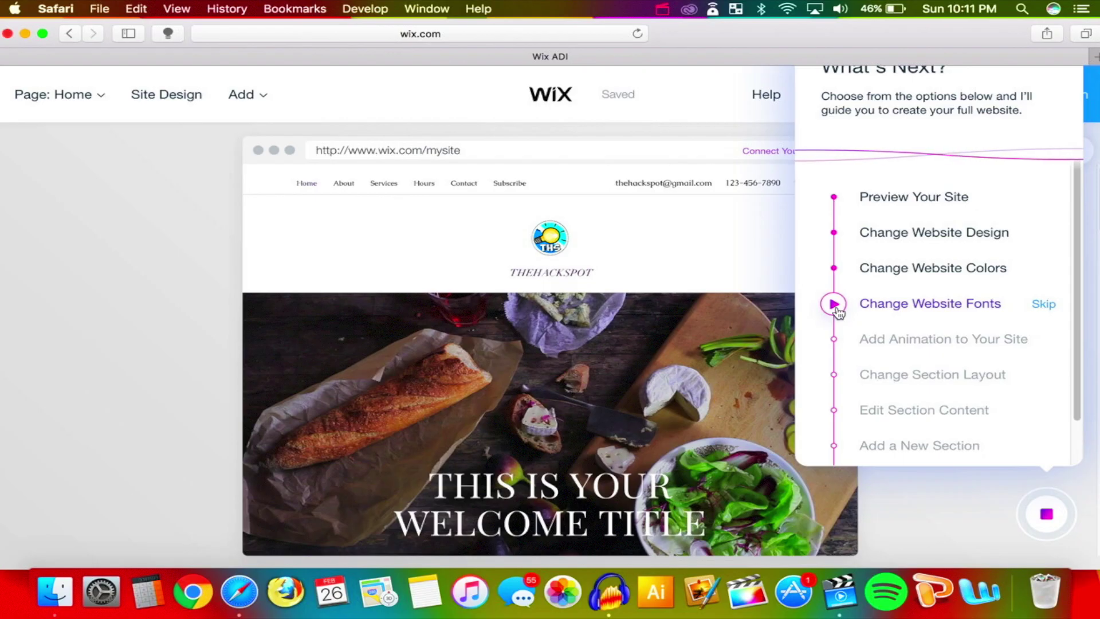
pyautogui.click(835, 305)
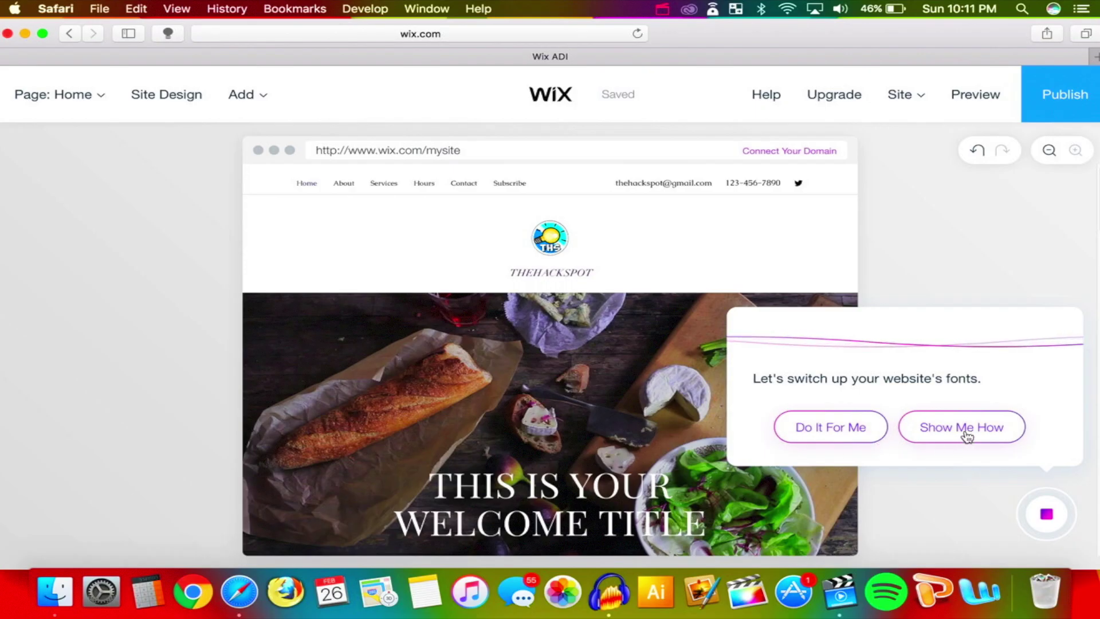
pyautogui.click(966, 434)
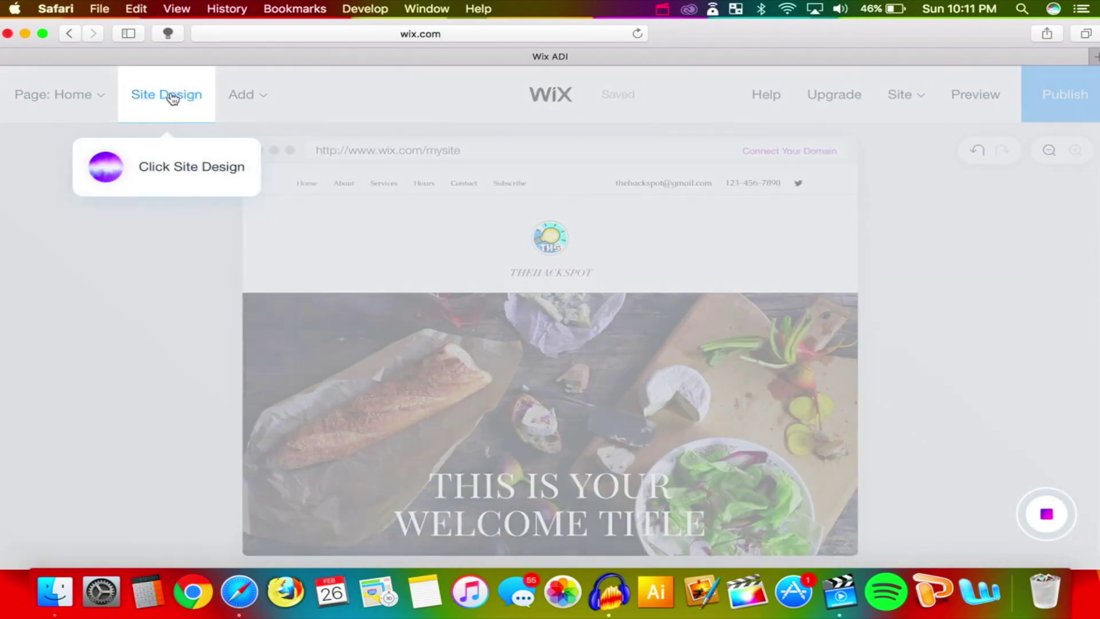
# Apply the Delight font set through Site Design customization and keep it
pyautogui.click(171, 97)
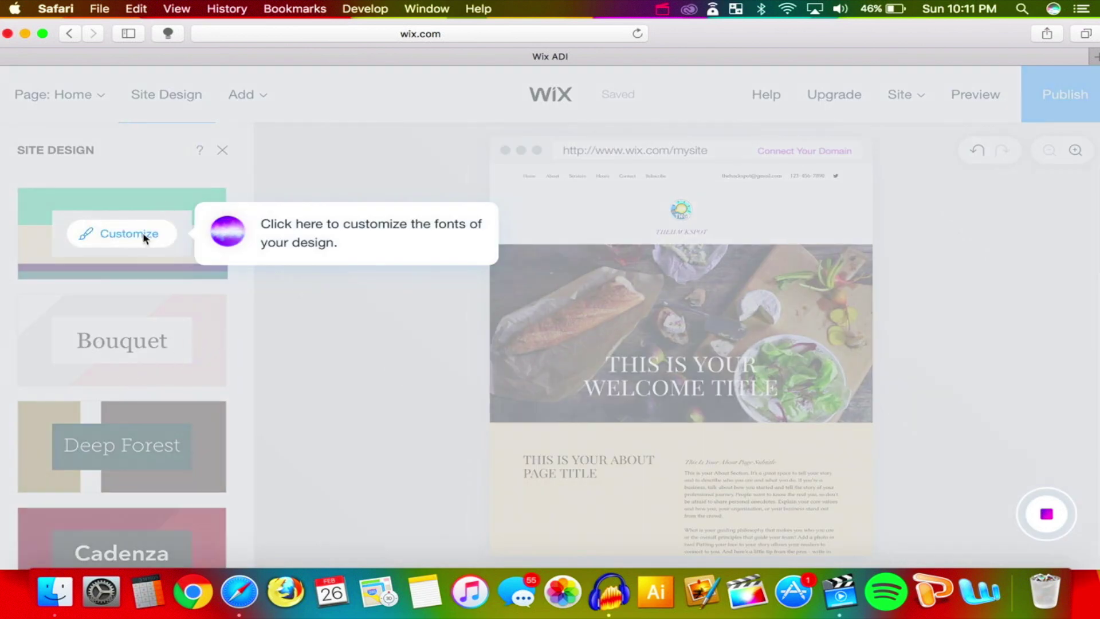
pyautogui.click(144, 240)
pyautogui.click(298, 524)
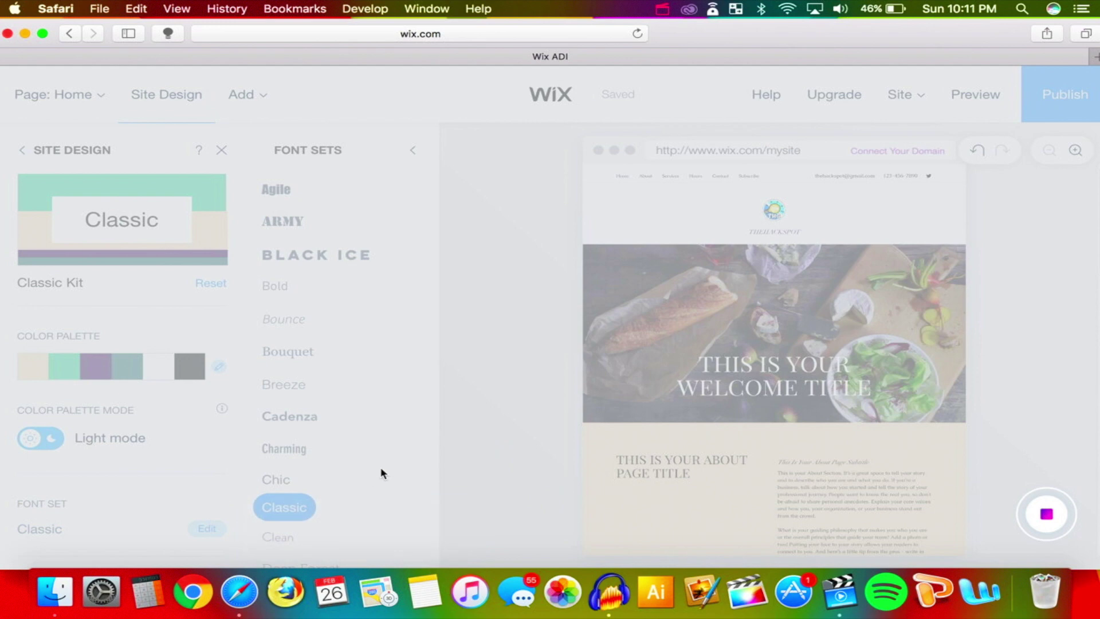
pyautogui.moveTo(431, 222); pyautogui.dragTo(414, 185)
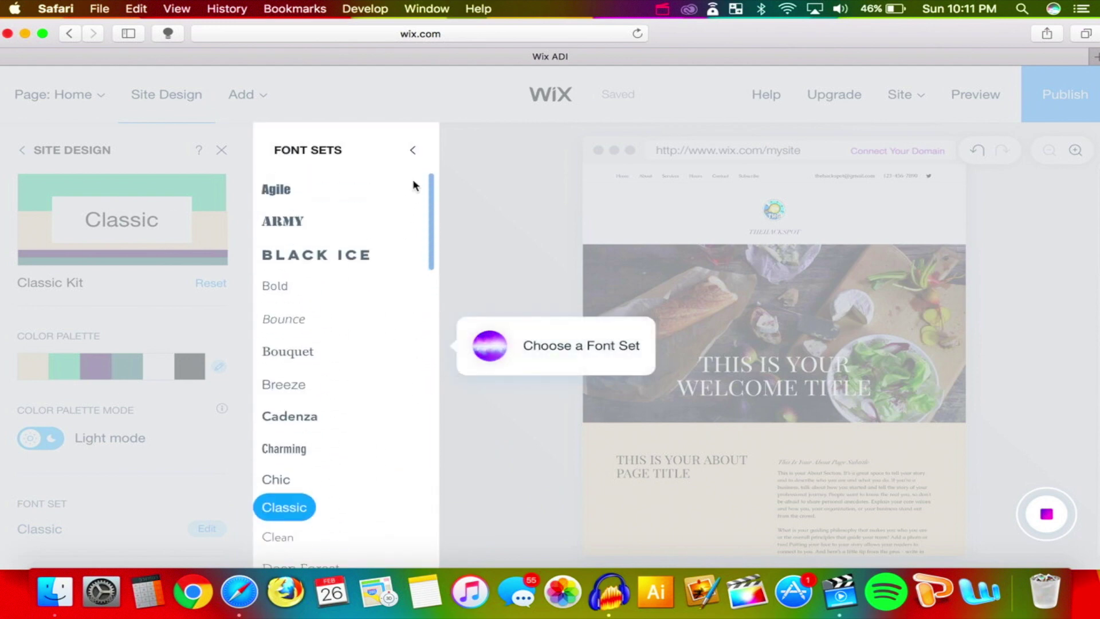
pyautogui.scroll(-5, 417, 204)
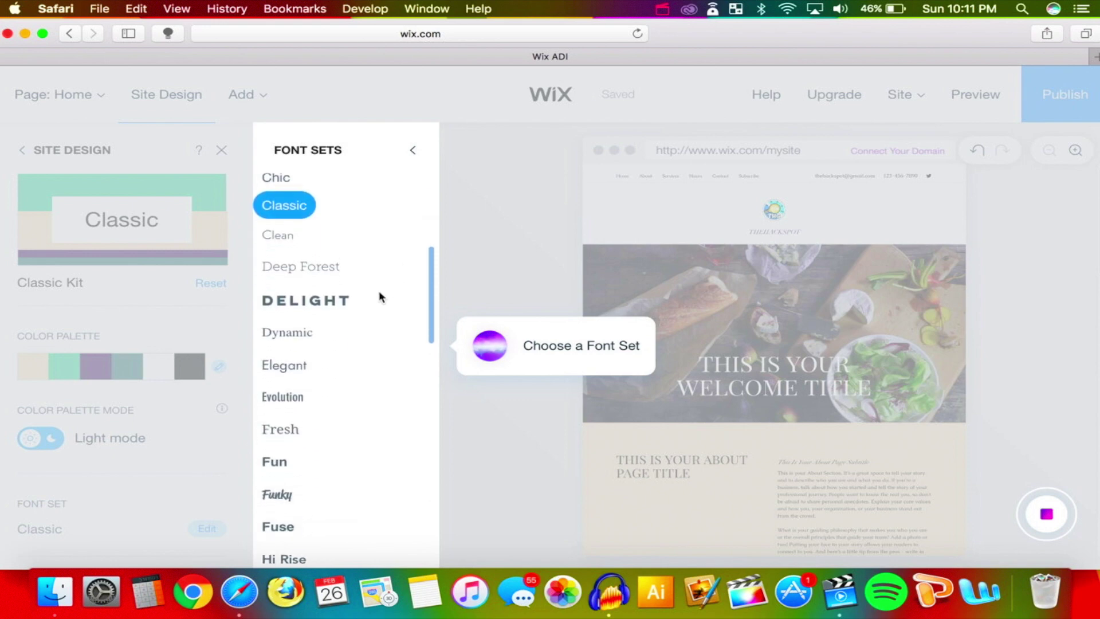
pyautogui.scroll(-4, 394, 217)
pyautogui.scroll(4, 415, 321)
pyautogui.click(354, 333)
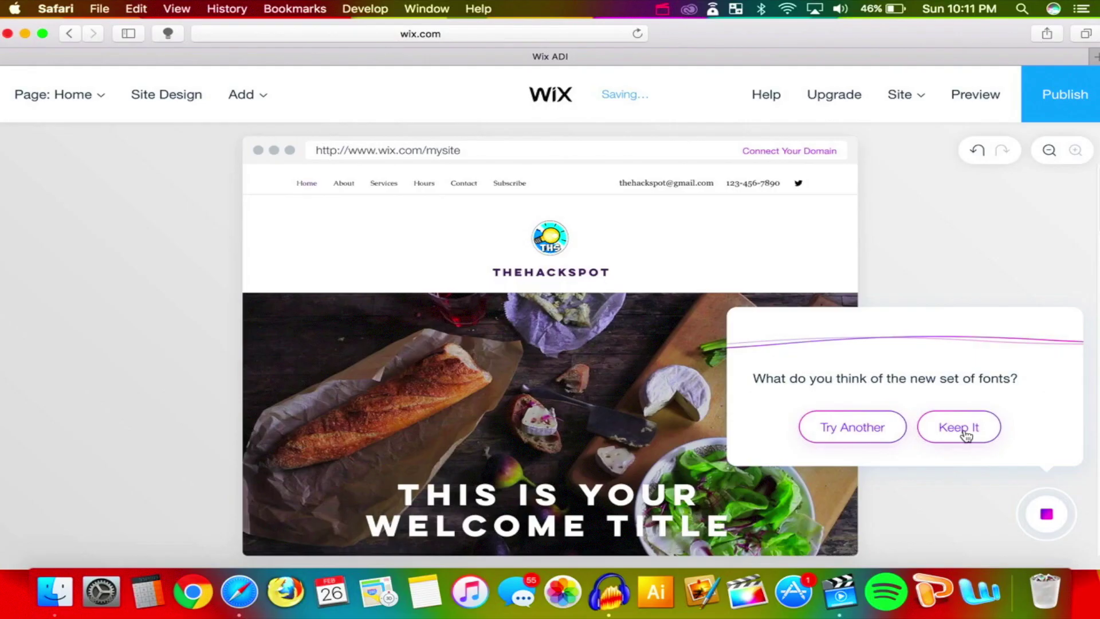
pyautogui.click(960, 430)
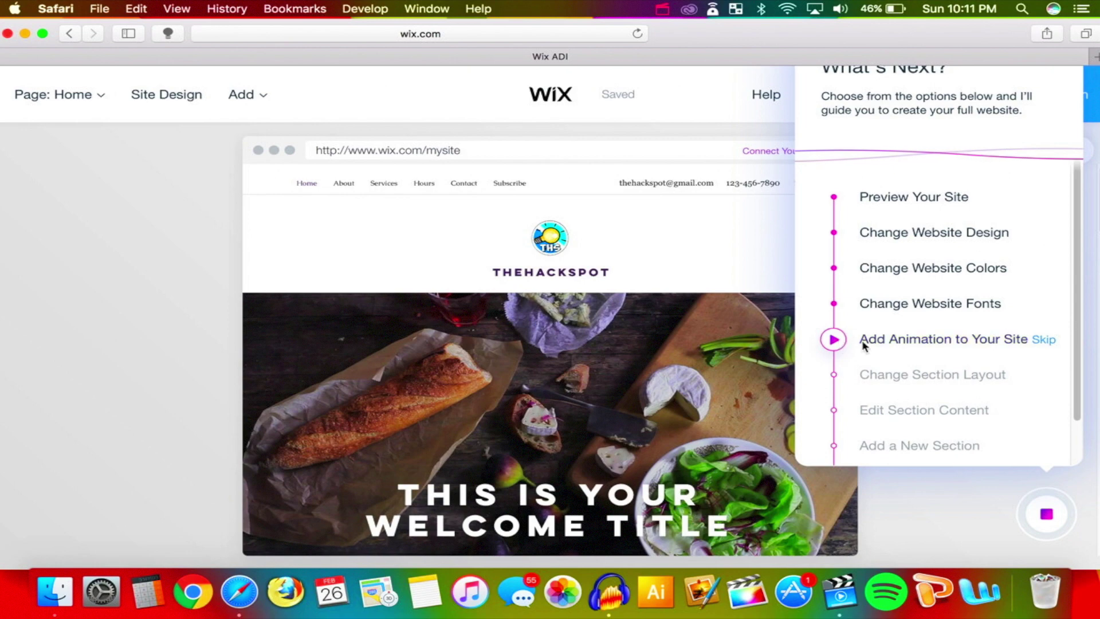
# Set the site animation to Fly in Site Design and preview the site
pyautogui.click(835, 340)
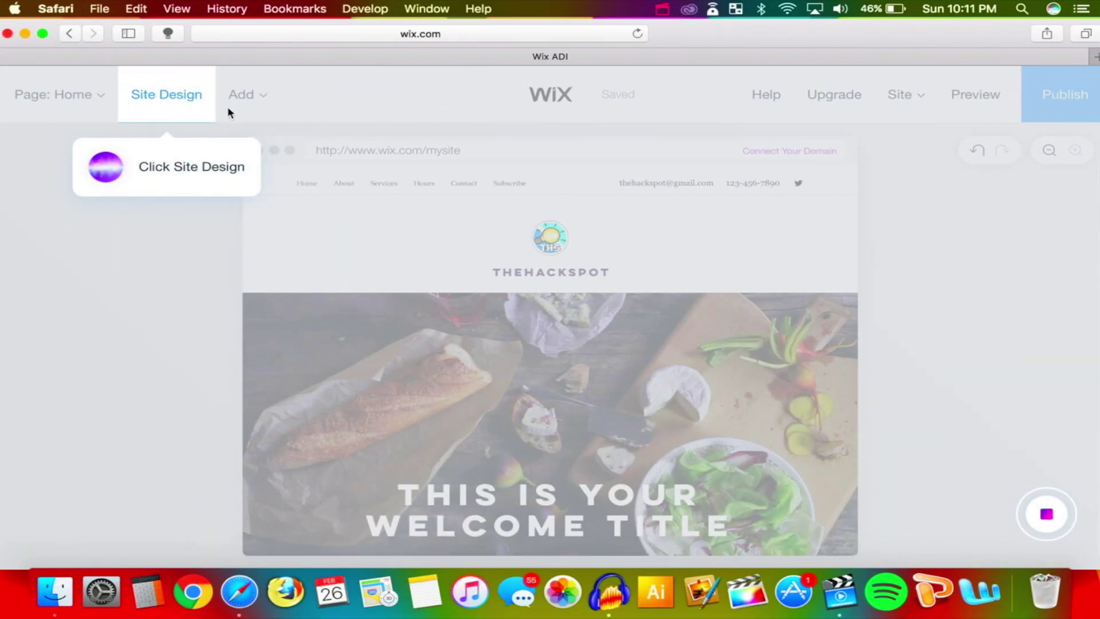
pyautogui.click(192, 166)
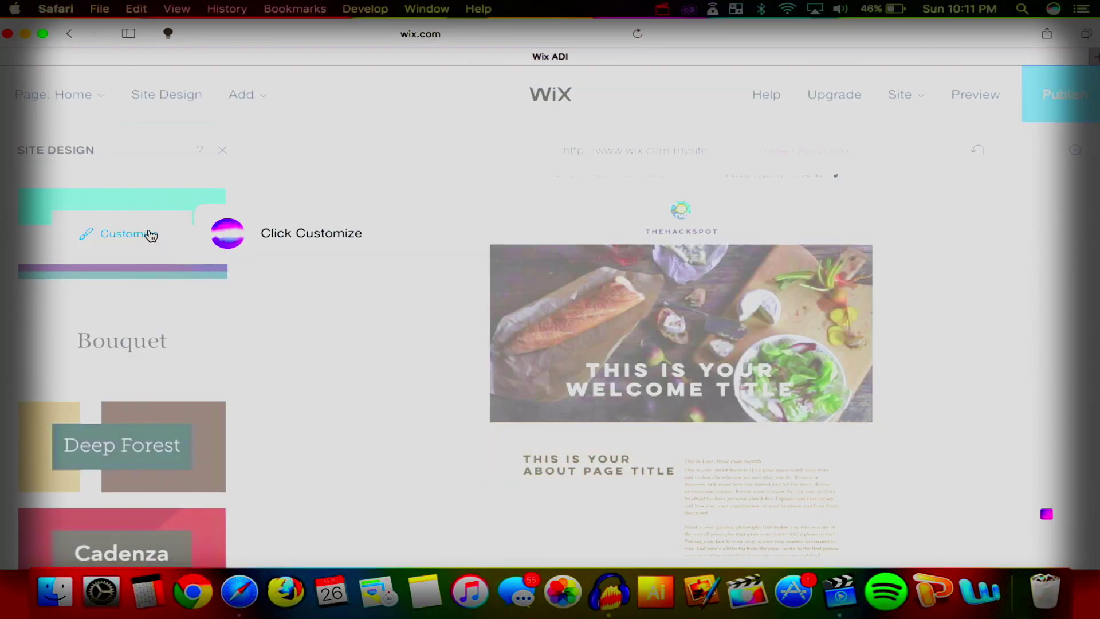
pyautogui.click(147, 235)
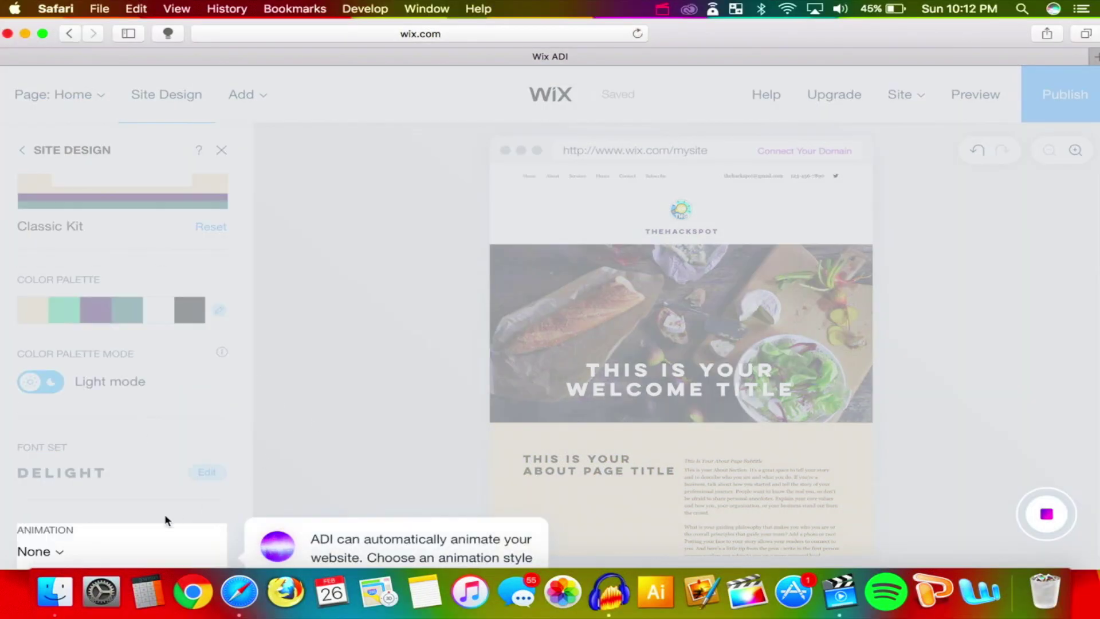
pyautogui.click(58, 555)
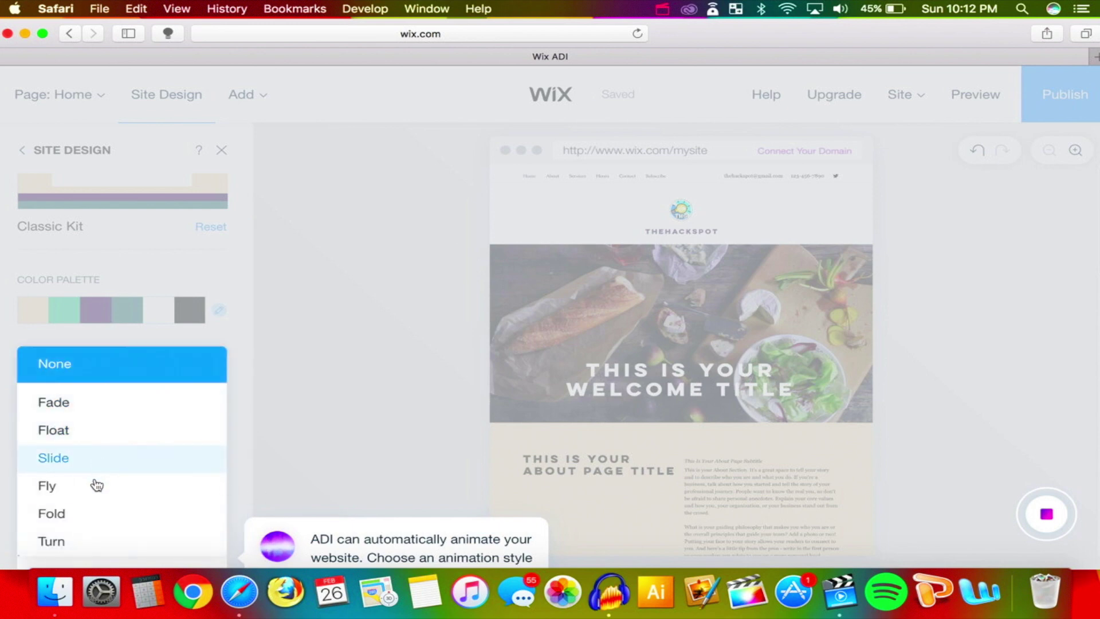
pyautogui.click(90, 499)
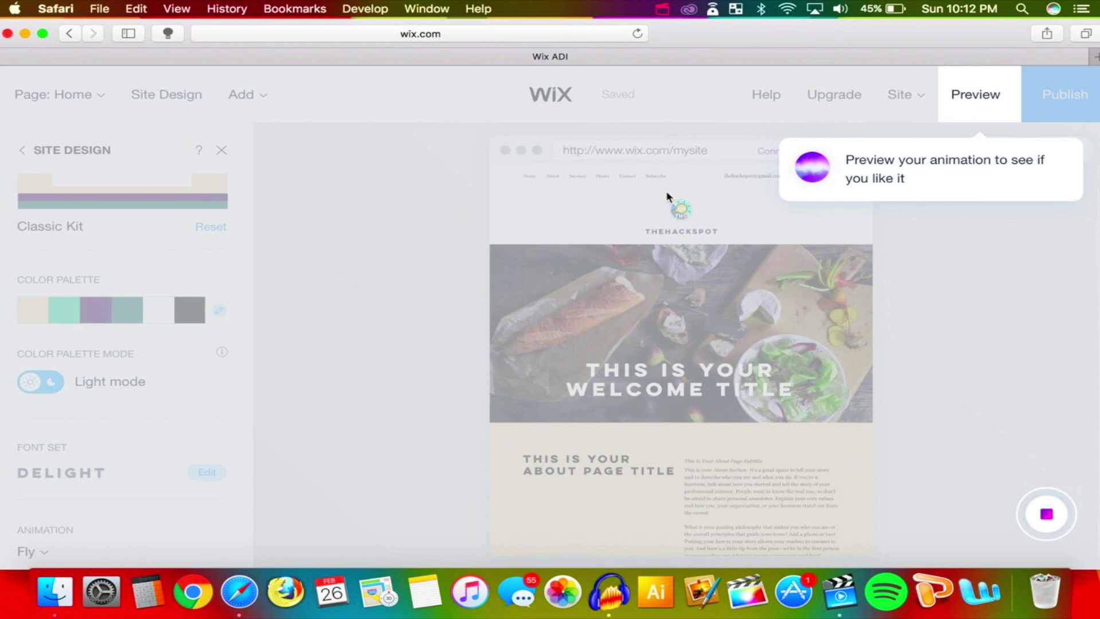
pyautogui.click(976, 96)
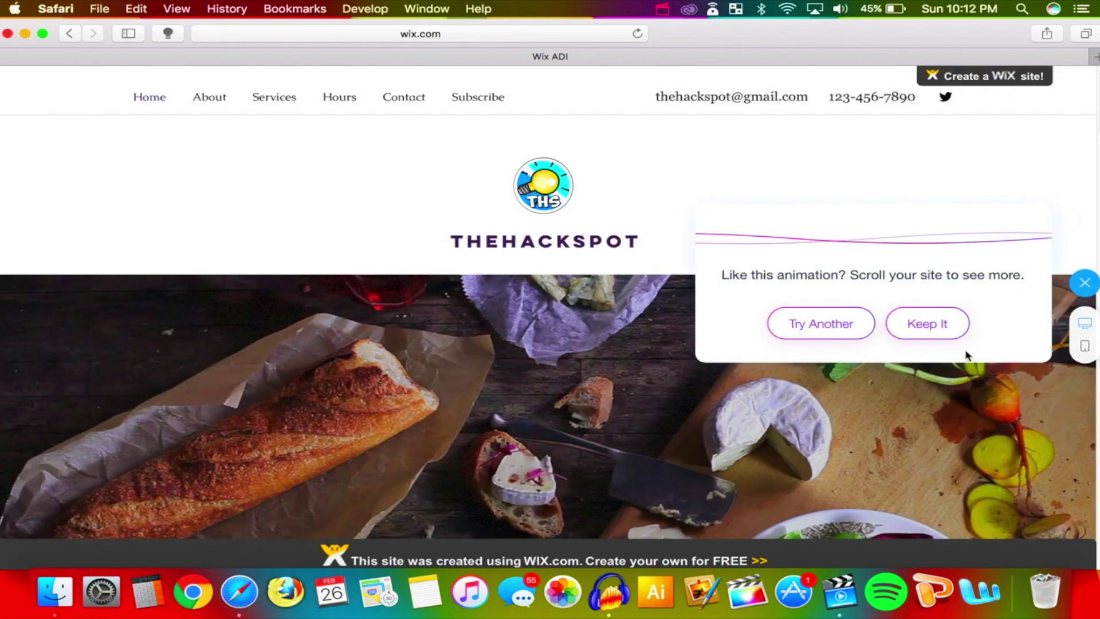
# Leave the preview and switch the site animation from Fly to Fold
pyautogui.scroll(-5, 784, 367)
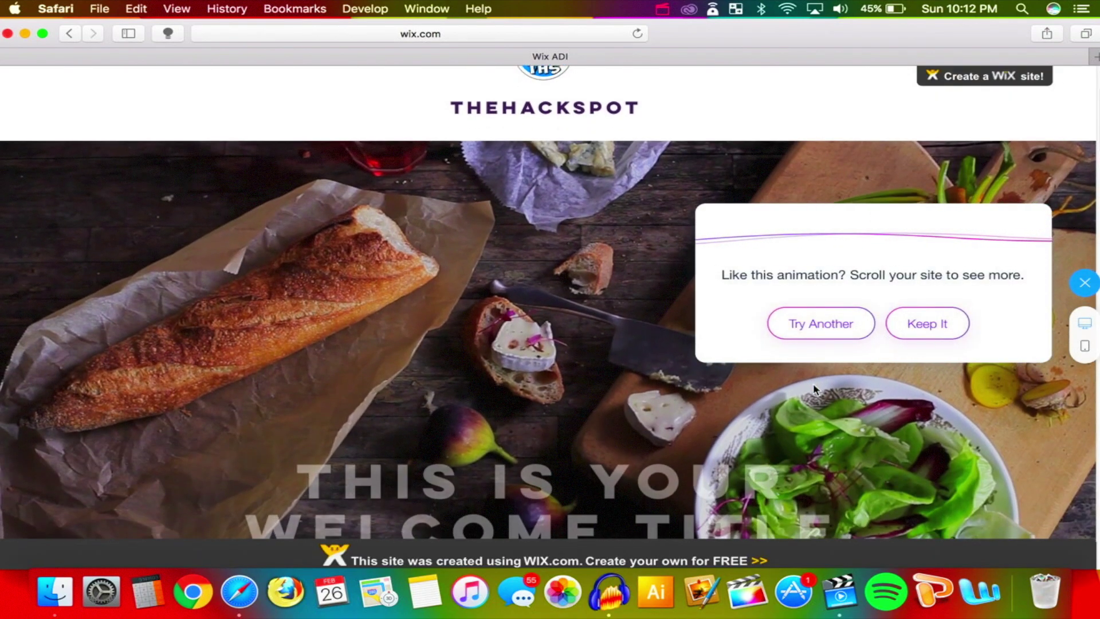
pyautogui.scroll(-10, 815, 388)
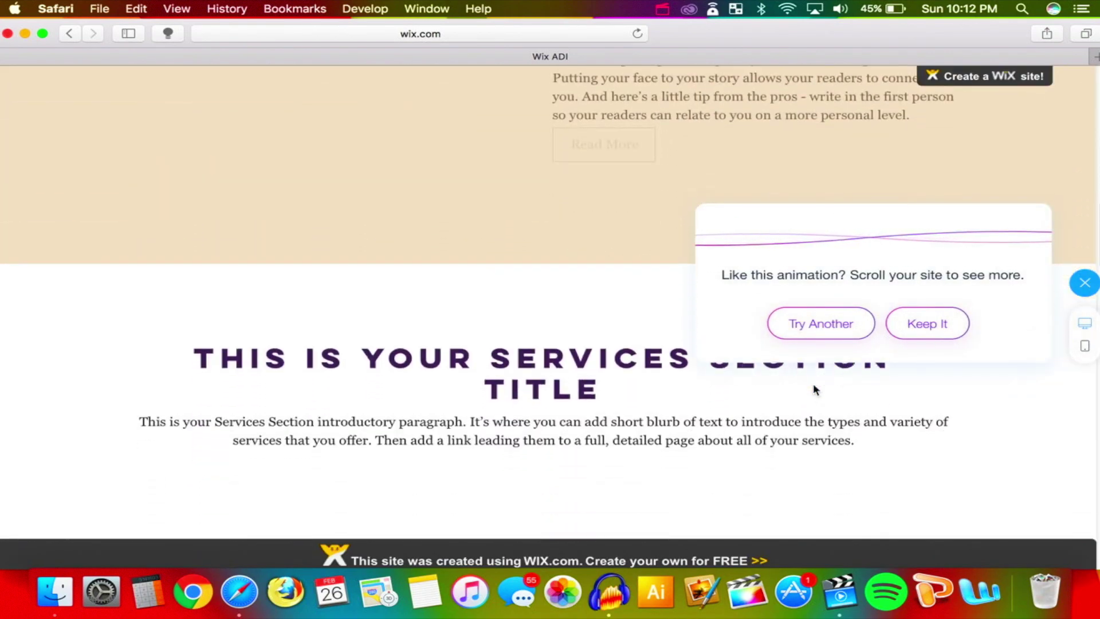
pyautogui.scroll(-5, 816, 385)
pyautogui.scroll(15, 817, 385)
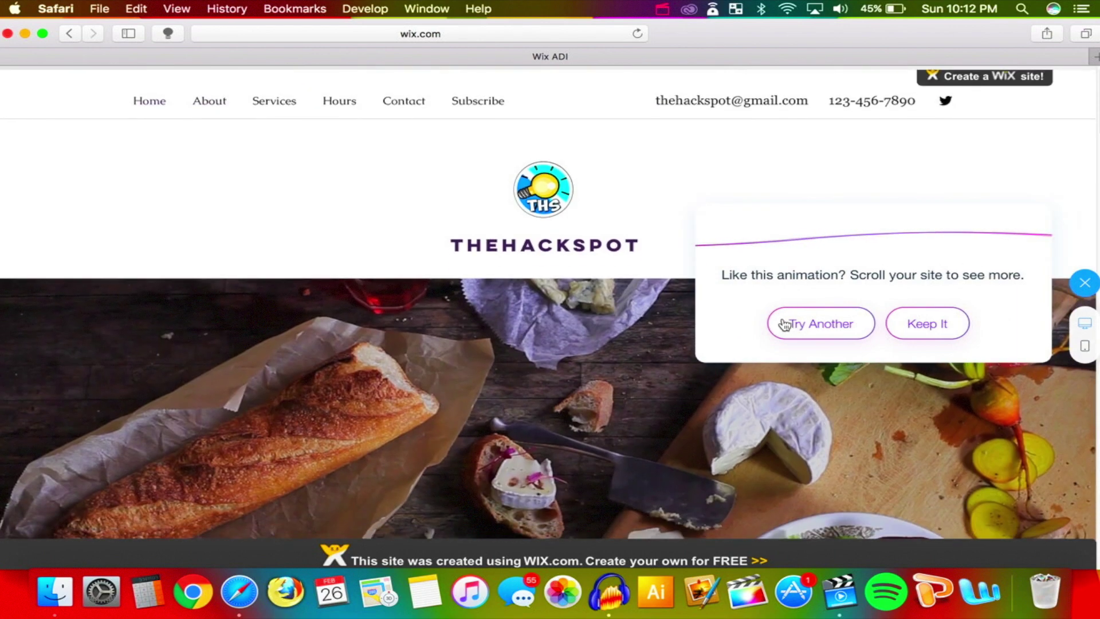
pyautogui.click(785, 325)
pyautogui.click(31, 553)
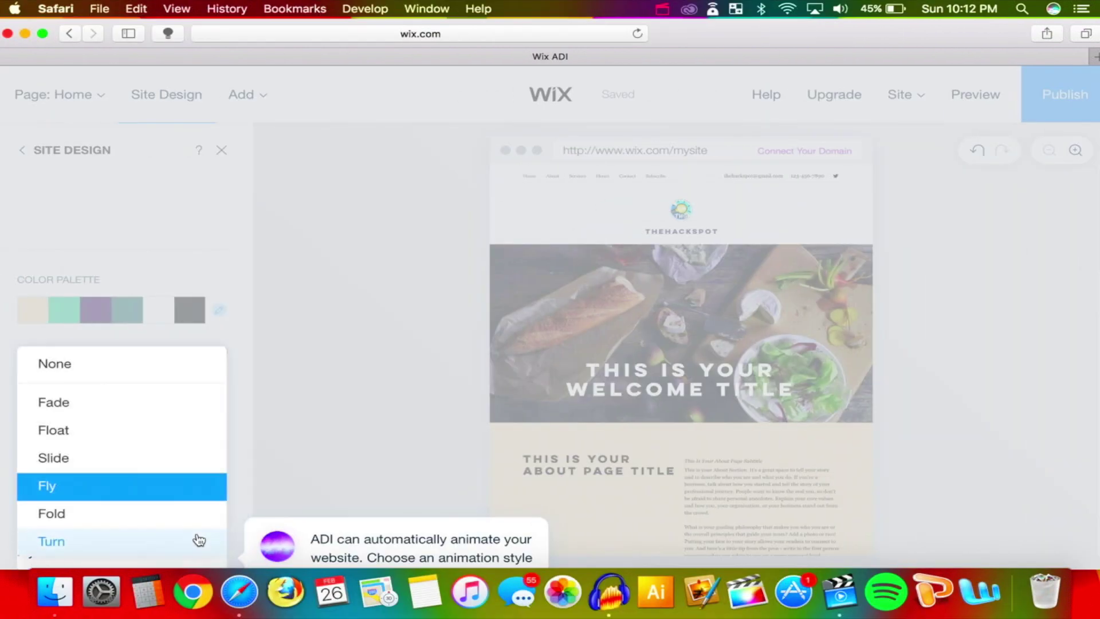
pyautogui.click(83, 524)
# Preview the site with the Fold animation and keep it
pyautogui.click(980, 97)
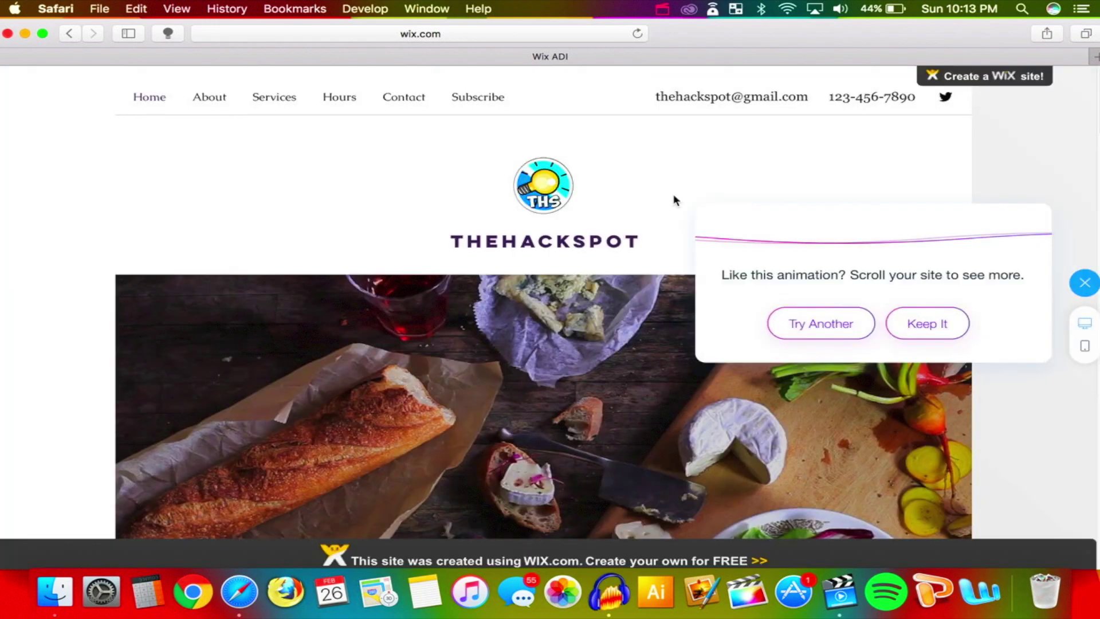
pyautogui.scroll(-3, 673, 202)
pyautogui.scroll(-8, 676, 204)
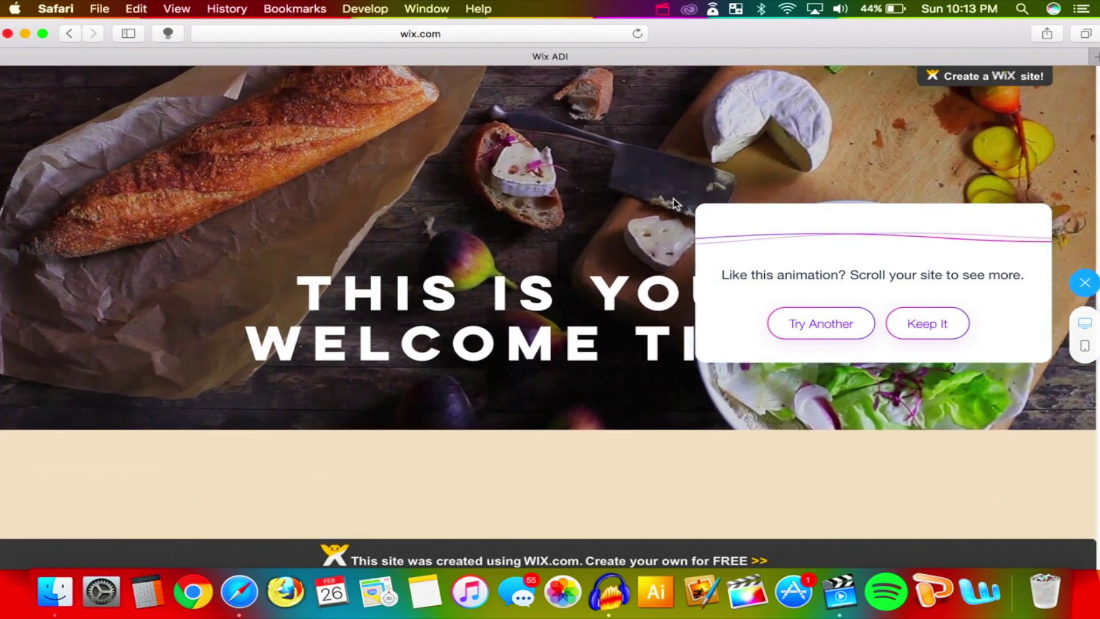
pyautogui.scroll(3, 674, 198)
pyautogui.scroll(5, 674, 198)
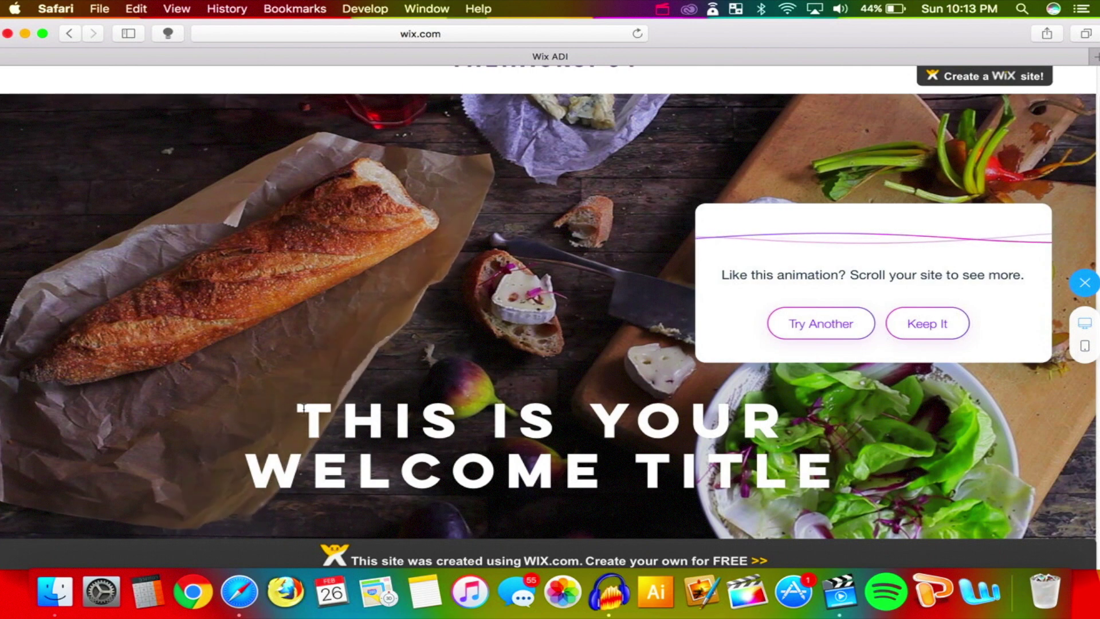
pyautogui.scroll(4, 275, 336)
pyautogui.scroll(-5, 275, 335)
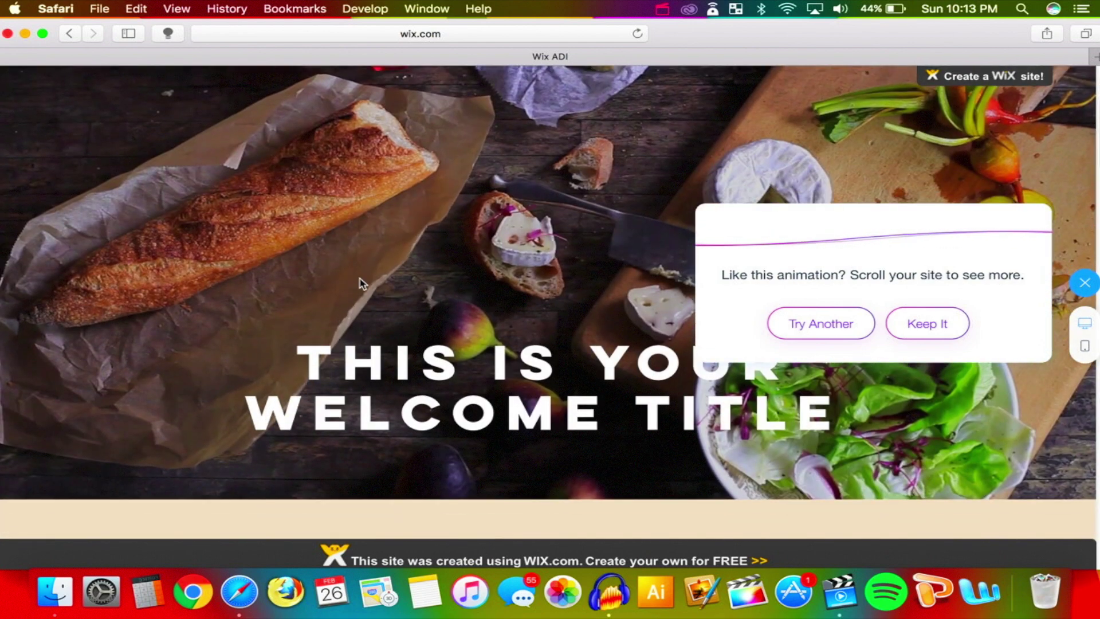
pyautogui.scroll(3, 367, 304)
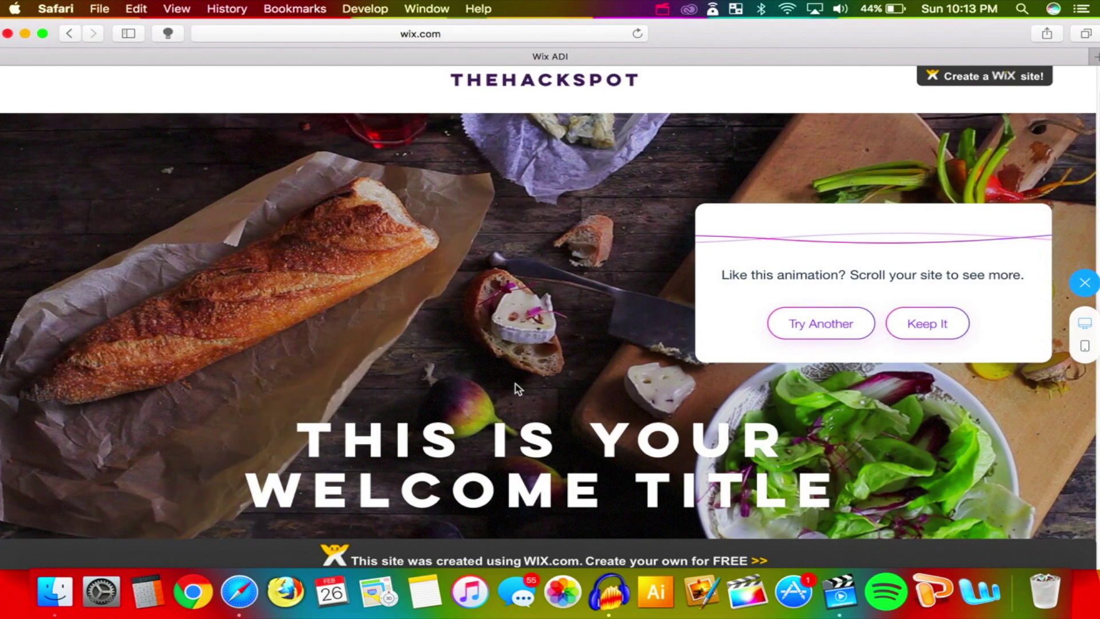
pyautogui.scroll(-3, 514, 386)
pyautogui.scroll(6, 516, 388)
pyautogui.scroll(-5, 515, 388)
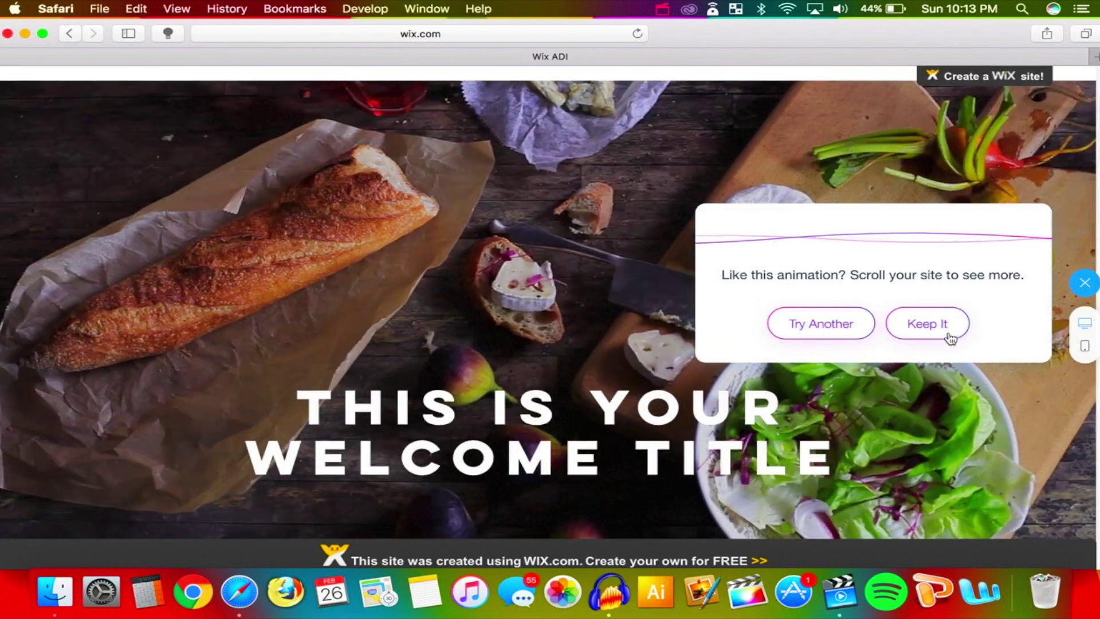
pyautogui.click(945, 338)
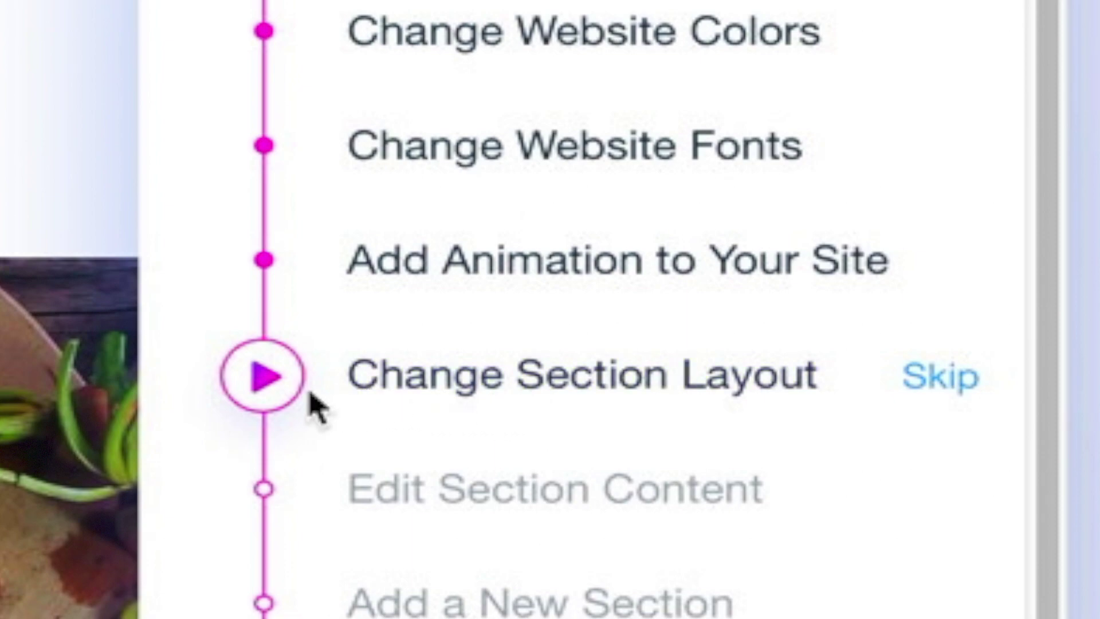
# Start the guided Change Section Layout step and bring up layout options for the Services section
pyautogui.click(295, 390)
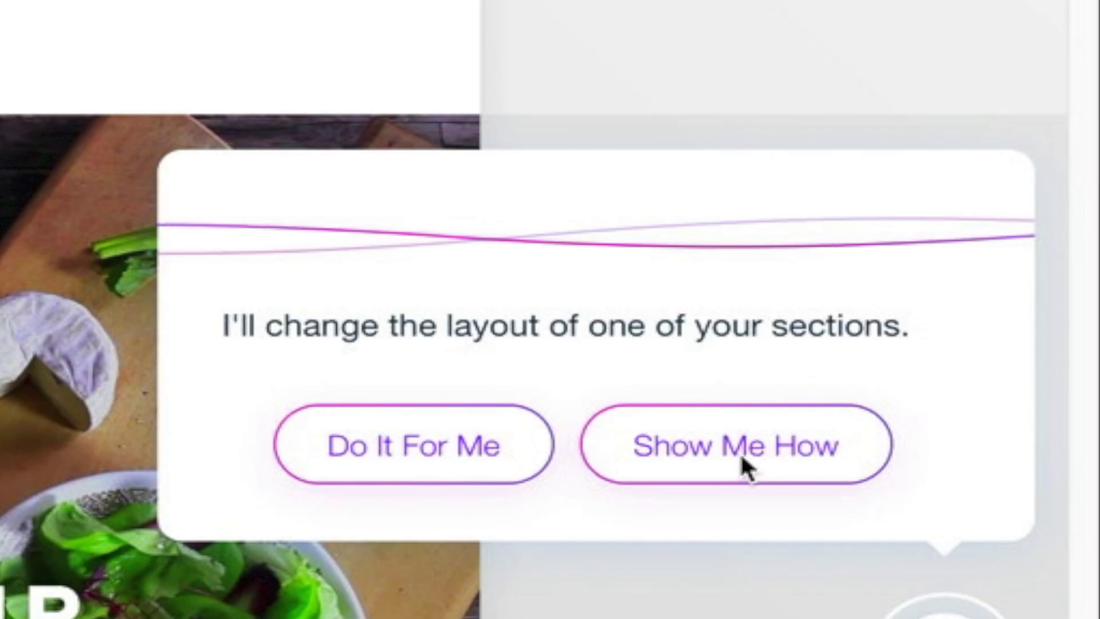
pyautogui.click(742, 457)
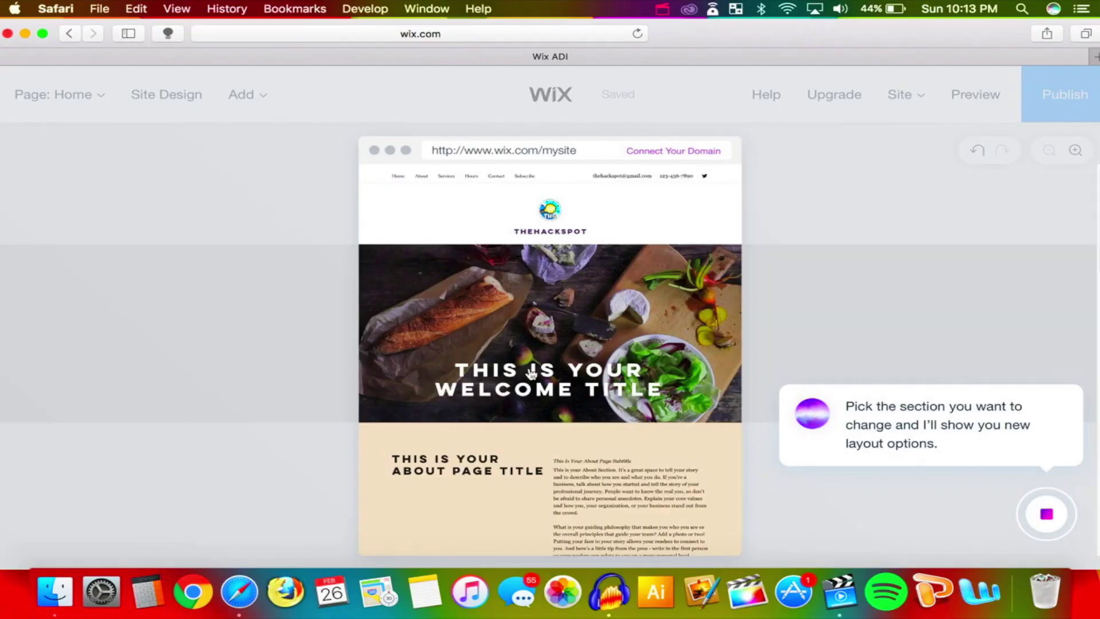
pyautogui.scroll(-8, 521, 474)
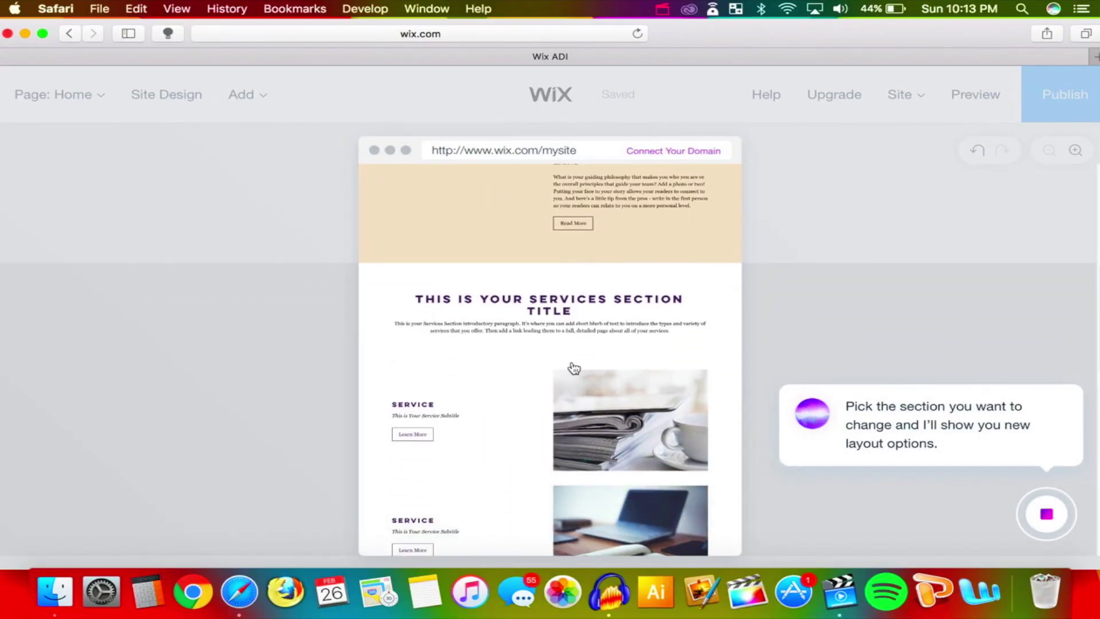
pyautogui.scroll(-3, 596, 341)
pyautogui.scroll(3, 596, 341)
pyautogui.click(596, 344)
pyautogui.click(339, 400)
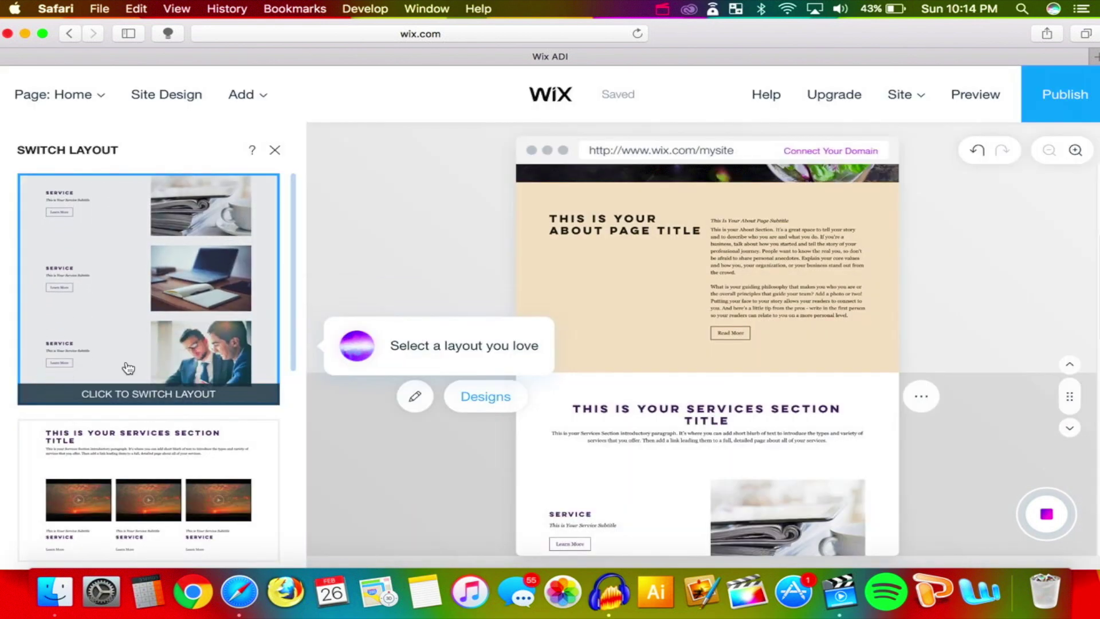
# Apply the teal three-service-box layout to Services and keep it
pyautogui.scroll(-5, 285, 248)
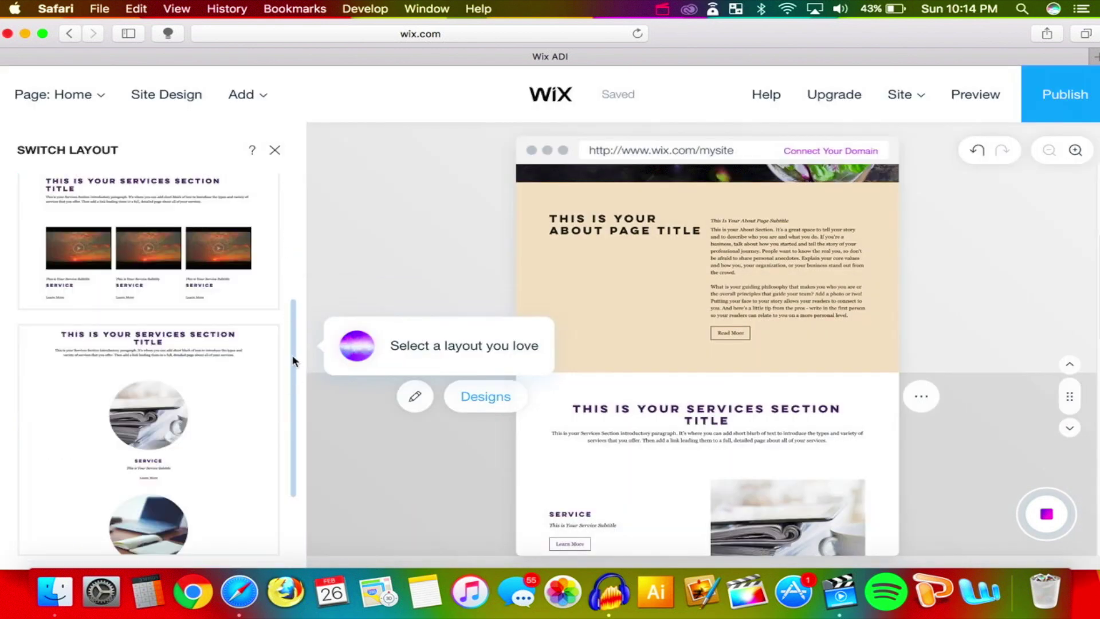
pyautogui.scroll(-10, 204, 361)
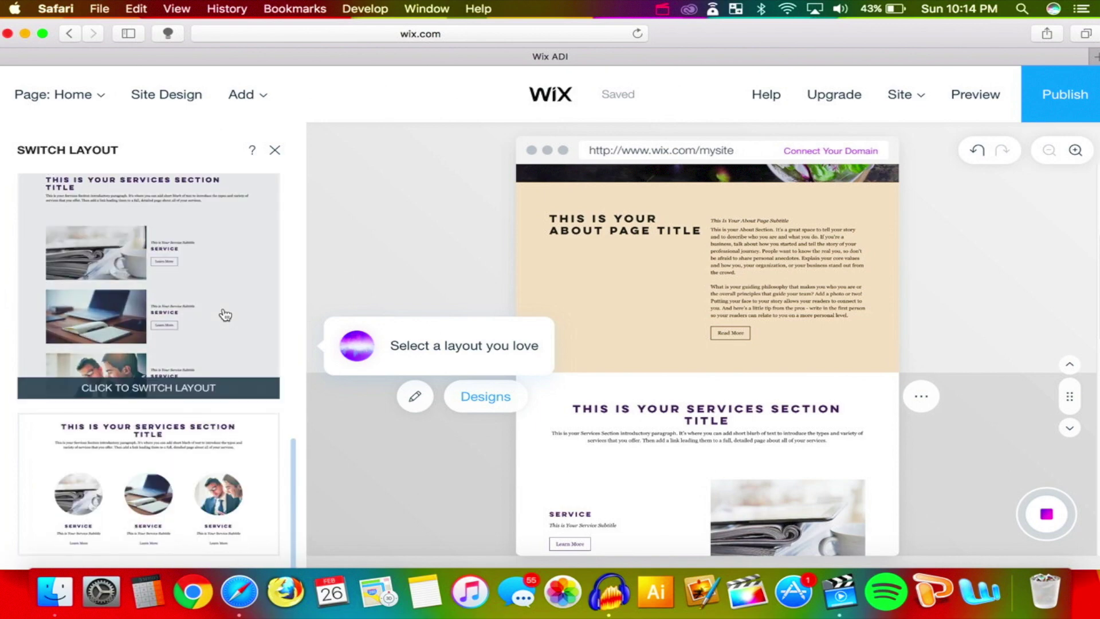
pyautogui.scroll(4, 225, 314)
pyautogui.scroll(2, 225, 314)
pyautogui.click(181, 388)
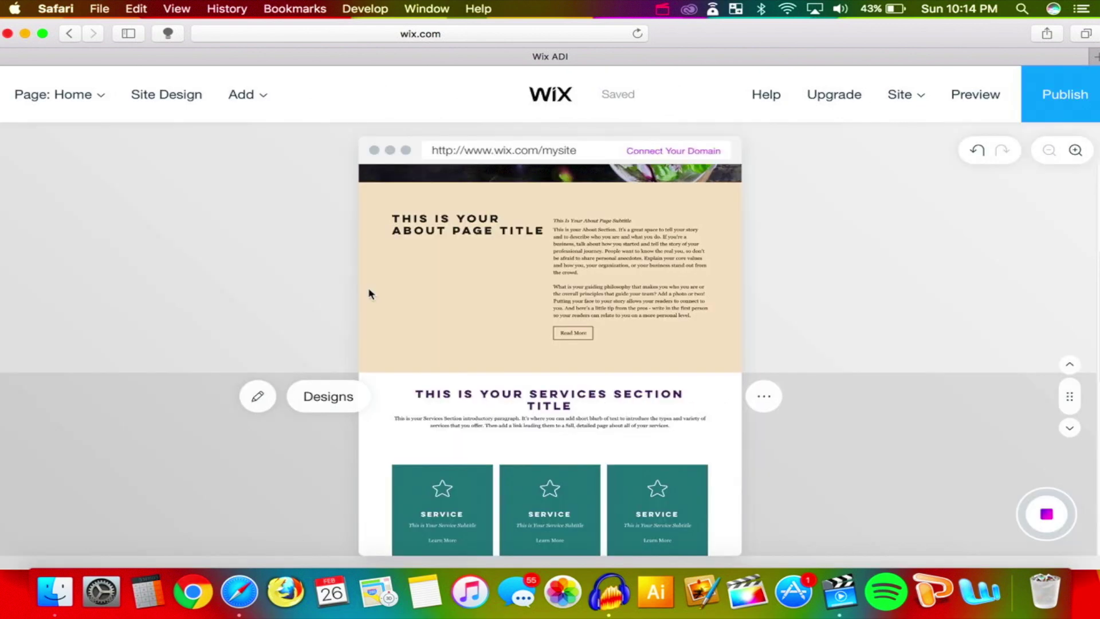
pyautogui.scroll(-3, 569, 350)
pyautogui.scroll(-3, 569, 353)
pyautogui.scroll(3, 570, 352)
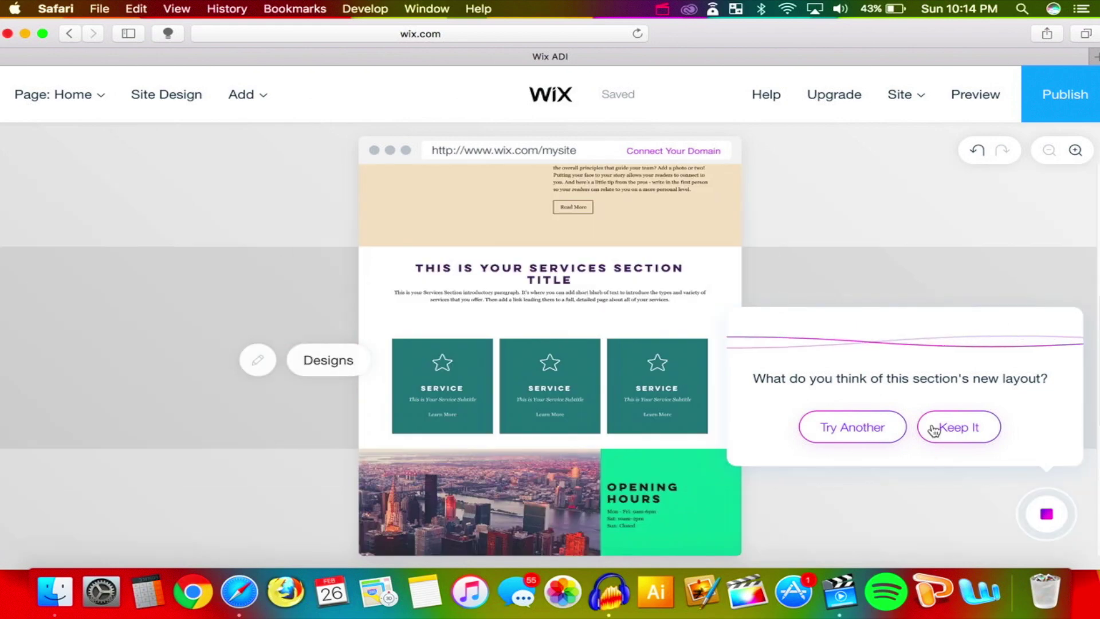
pyautogui.click(934, 429)
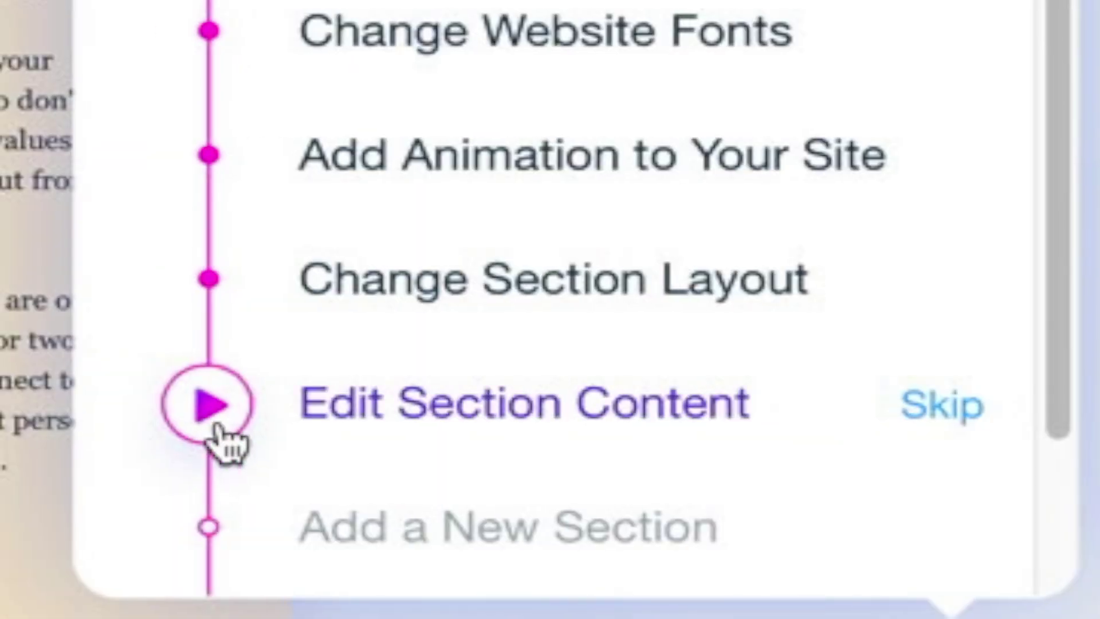
pyautogui.click(217, 426)
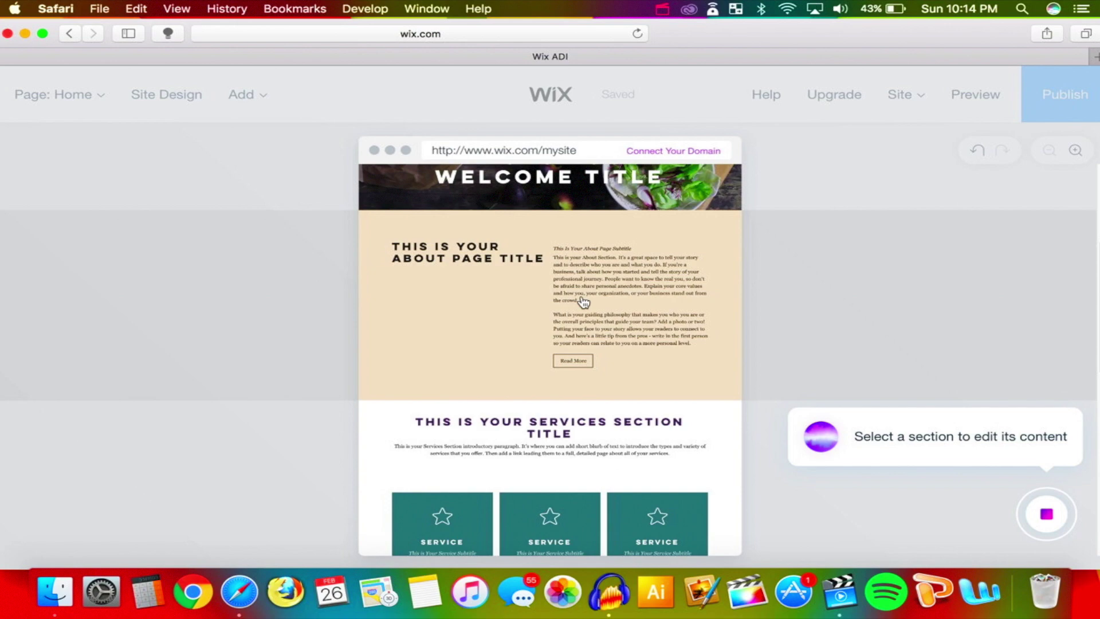
# Open the About section's content for editing and select its paragraph text
pyautogui.scroll(5, 585, 297)
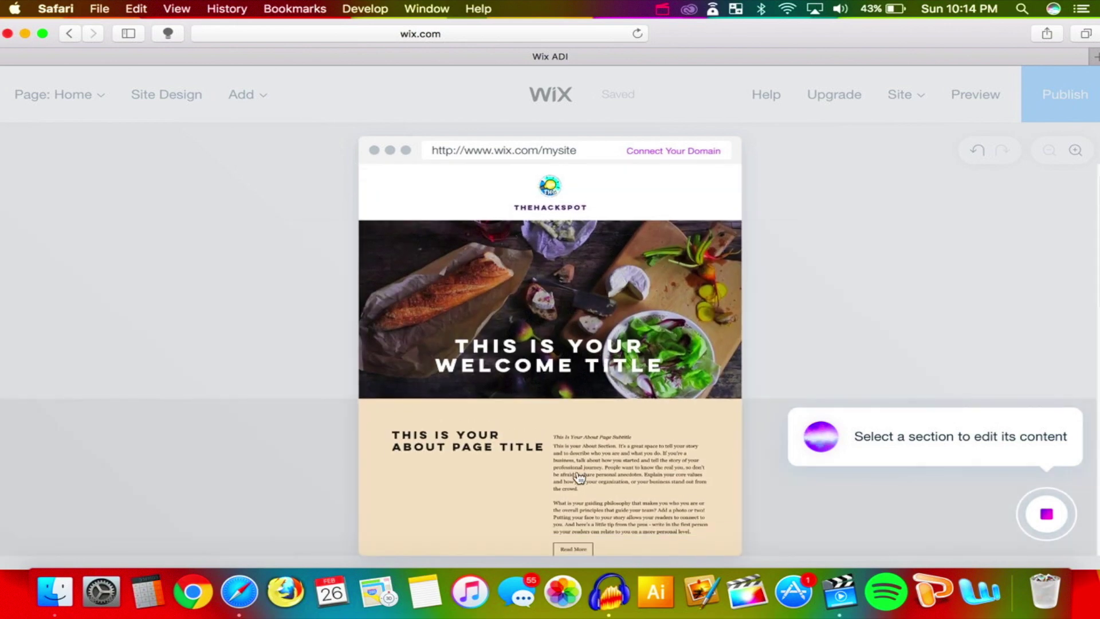
pyautogui.click(604, 381)
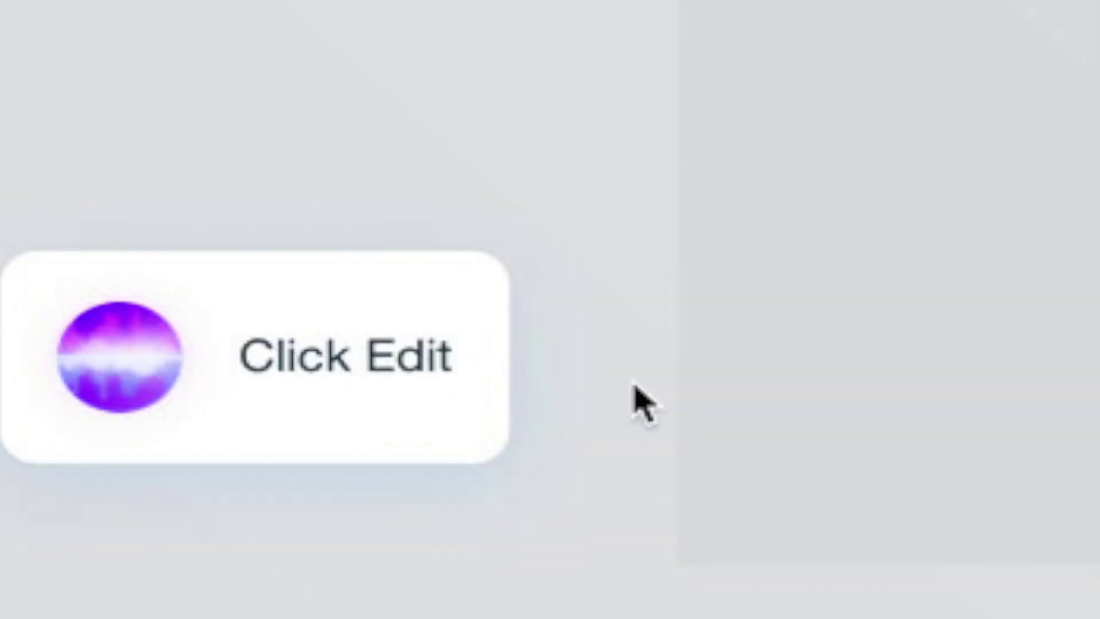
pyautogui.click(263, 327)
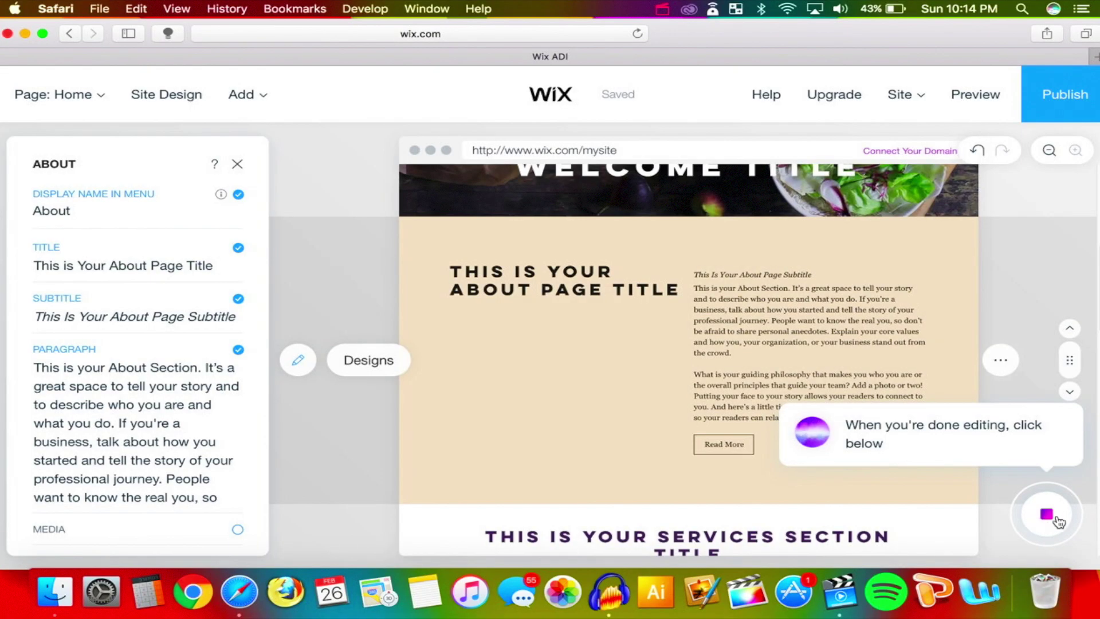
pyautogui.click(1058, 518)
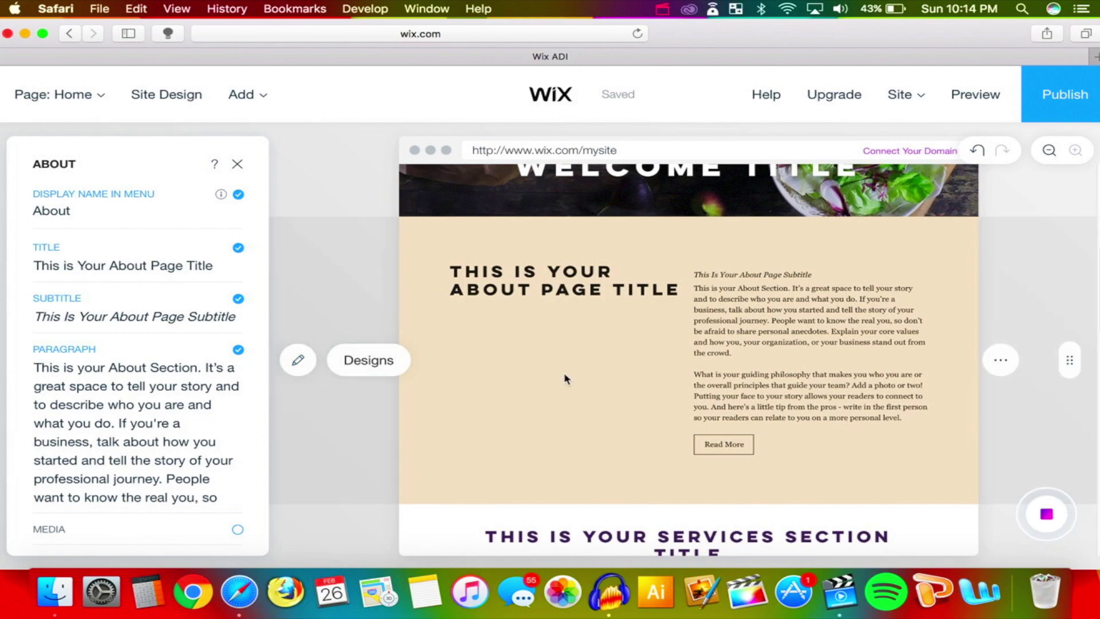
pyautogui.click(724, 385)
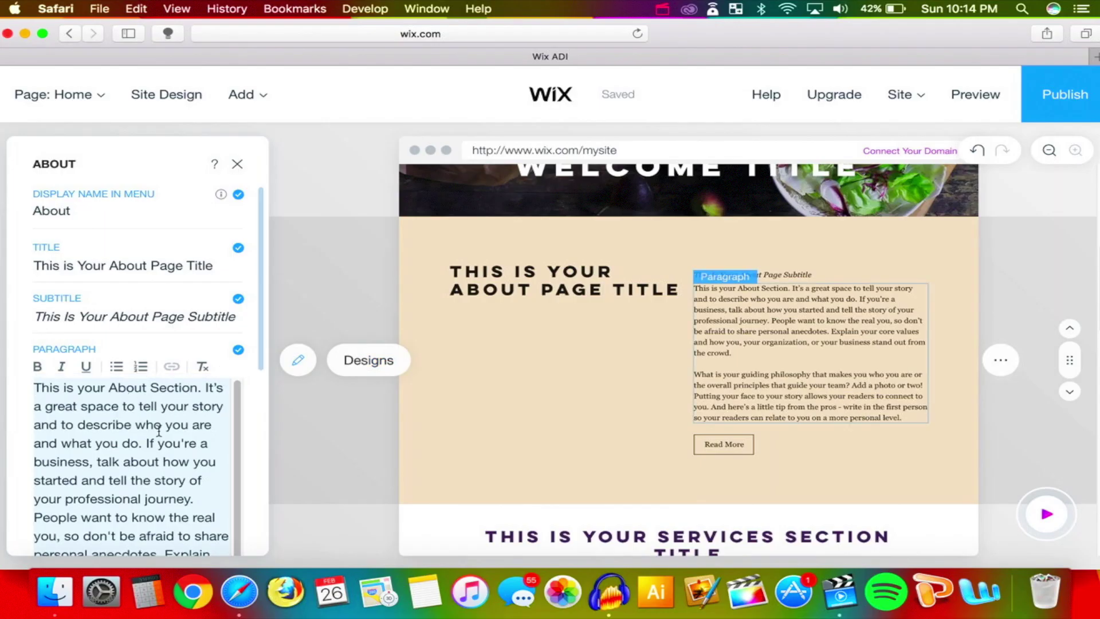
pyautogui.scroll(-10, 159, 430)
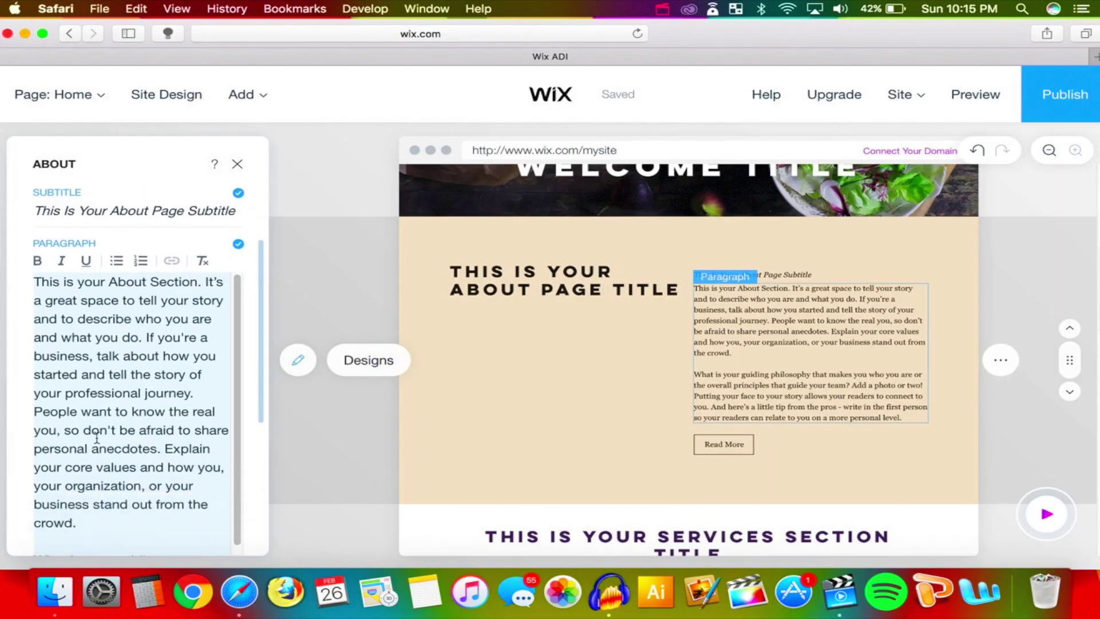
pyautogui.scroll(8, 103, 423)
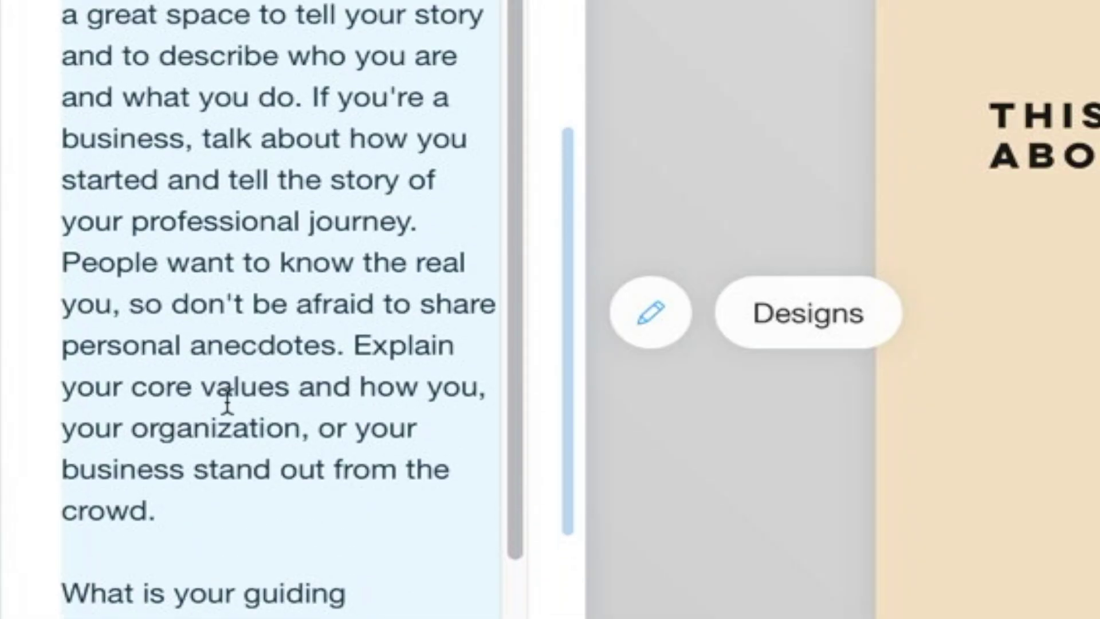
# Replace the About paragraph with 'Hi, My name is' and 'TheHackSpot. I make videos on YouTube.'
pyautogui.press('BackSpace')
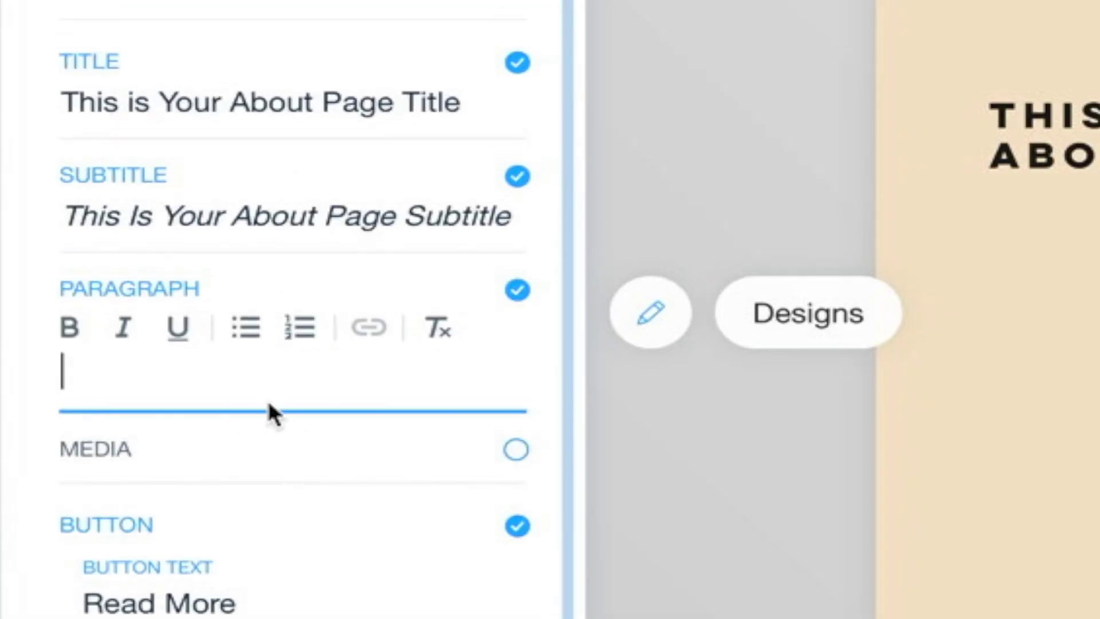
pyautogui.write('HI ')
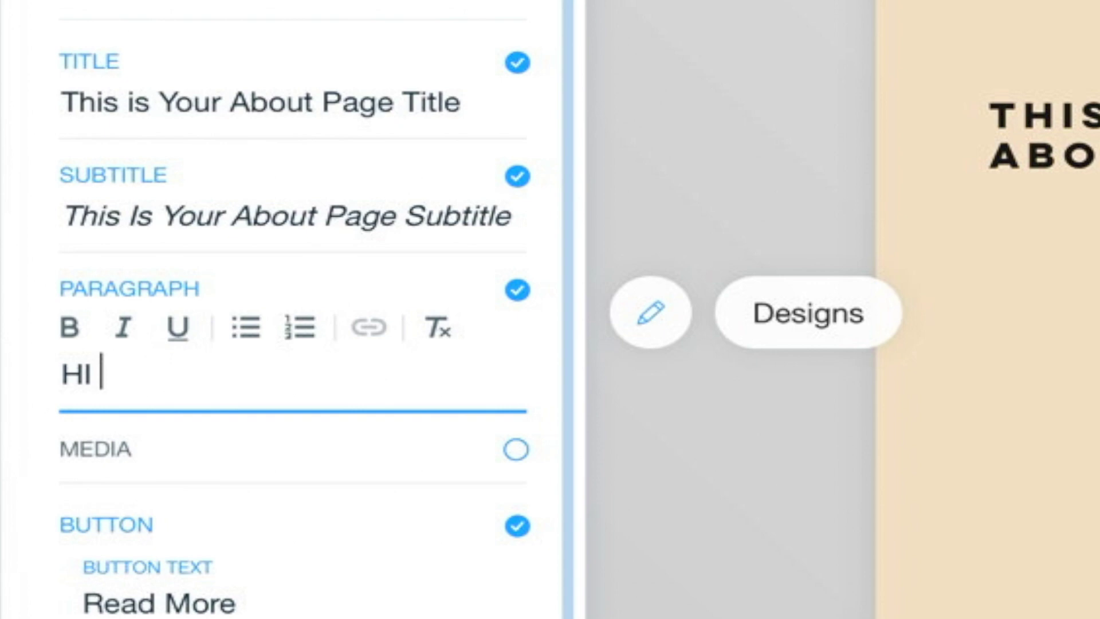
pyautogui.write(', M')
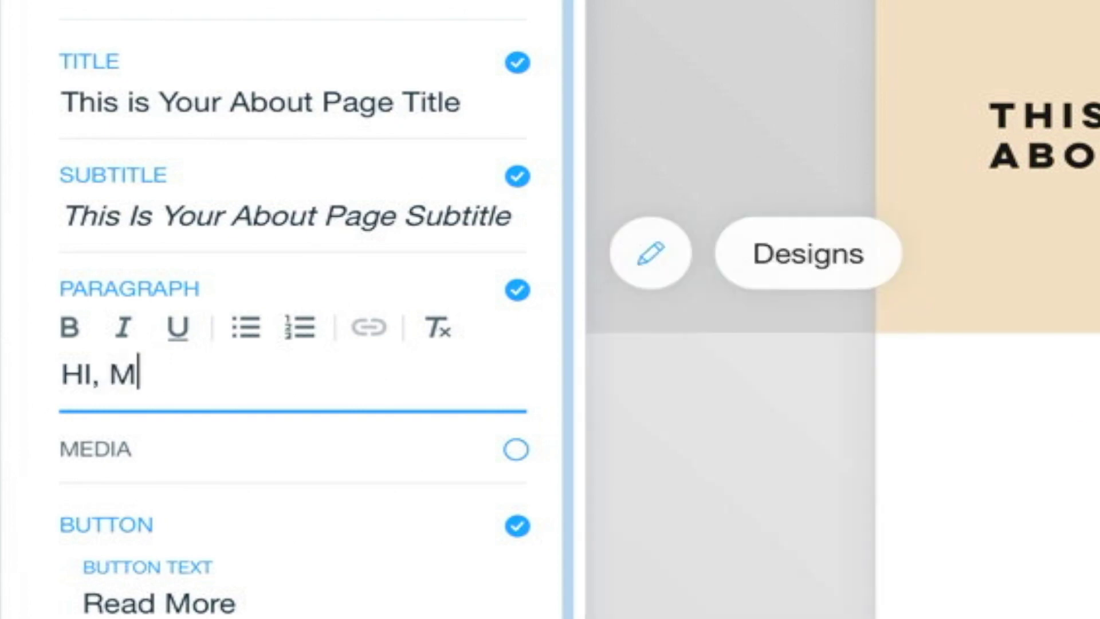
pyautogui.write('My')
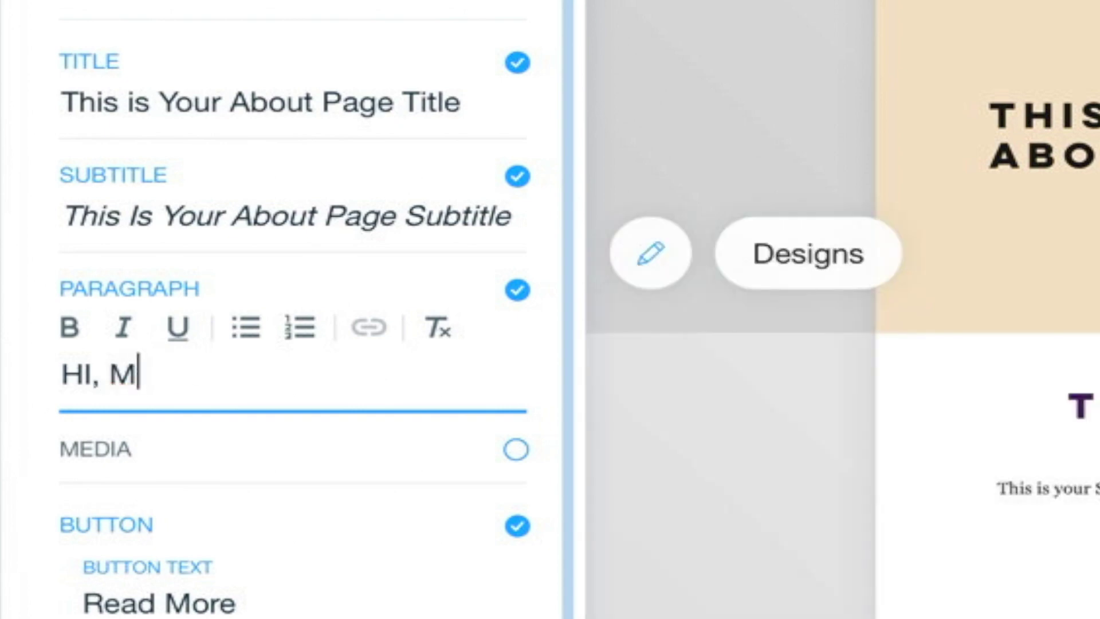
pyautogui.press('BackSpace')
pyautogui.press('BackSpace')
pyautogui.write('i, My name is i')
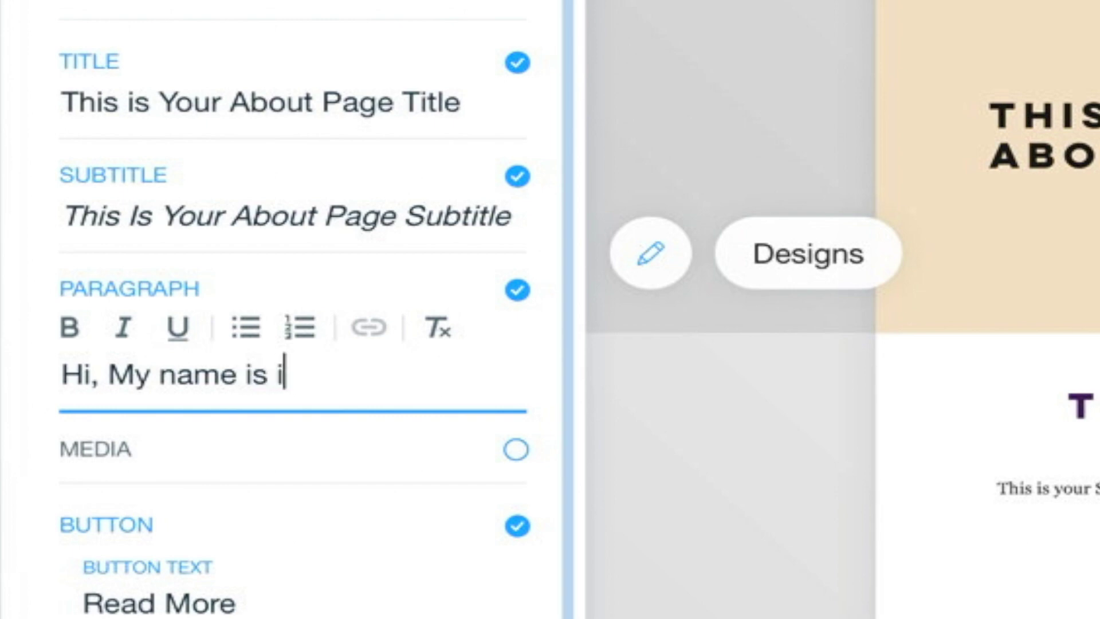
pyautogui.click(109, 373)
pyautogui.press('Return')
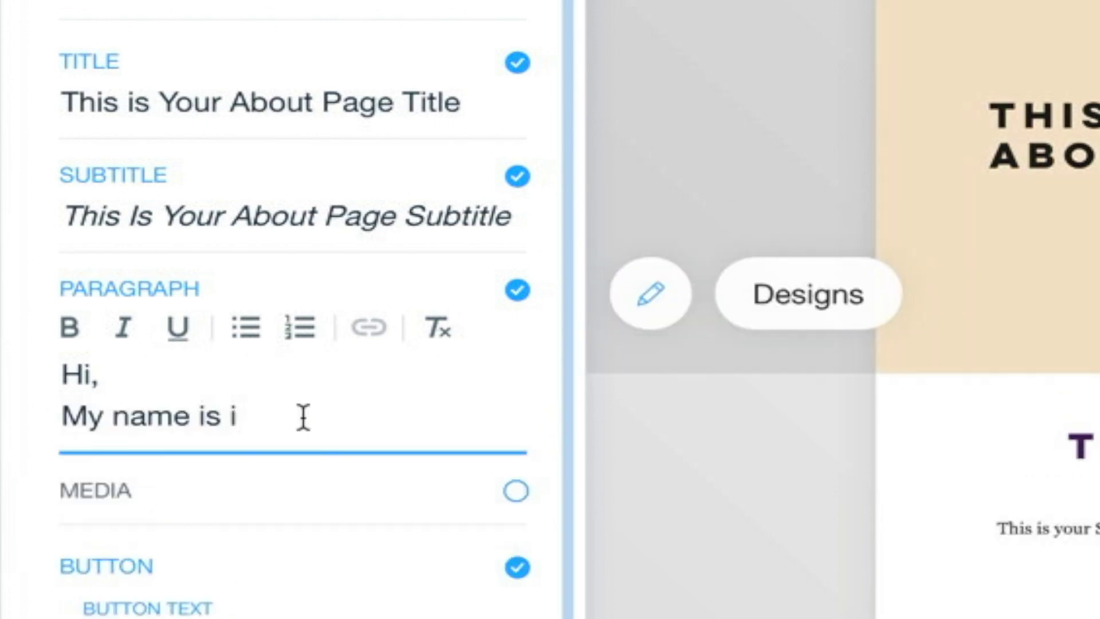
pyautogui.press('BackSpace')
pyautogui.write('TheHack')
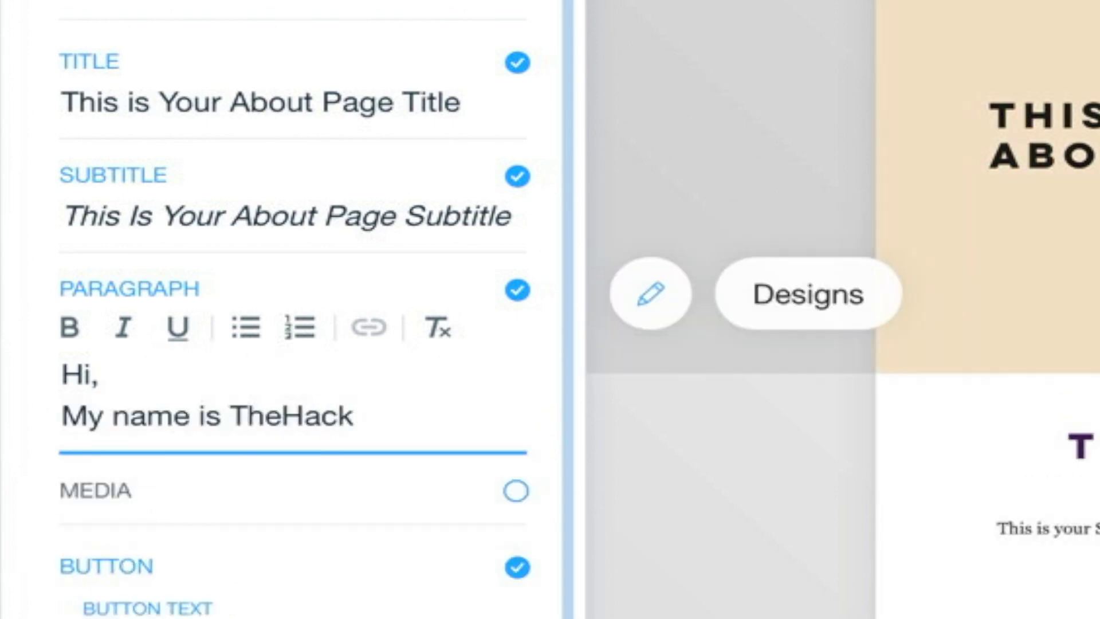
pyautogui.write('Spot. I make videos')
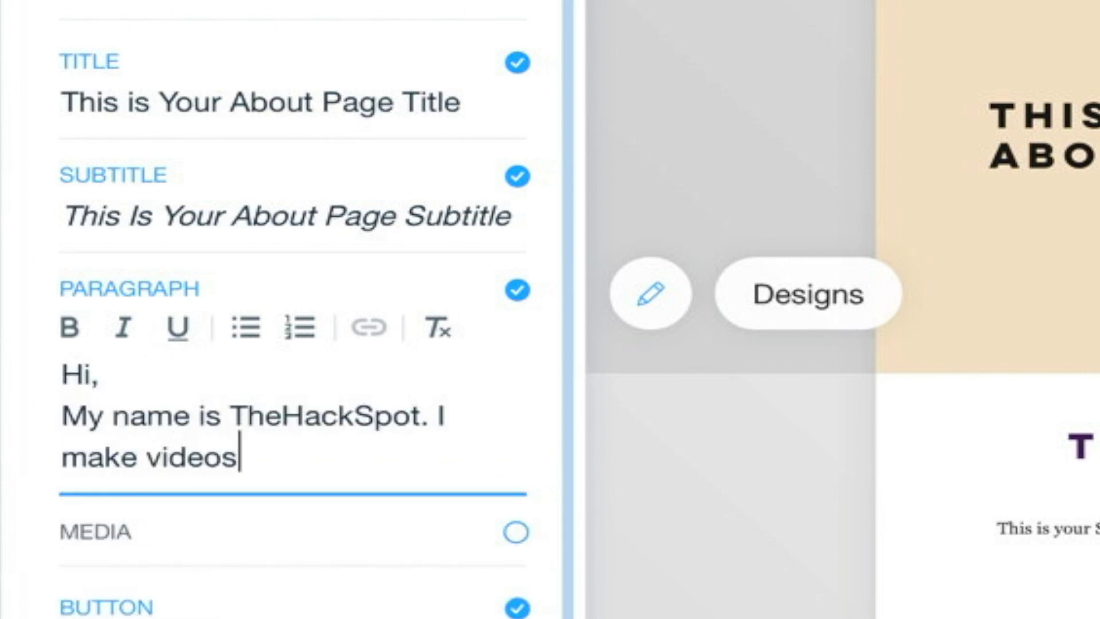
pyautogui.write(' on You')
pyautogui.write('Tube.')
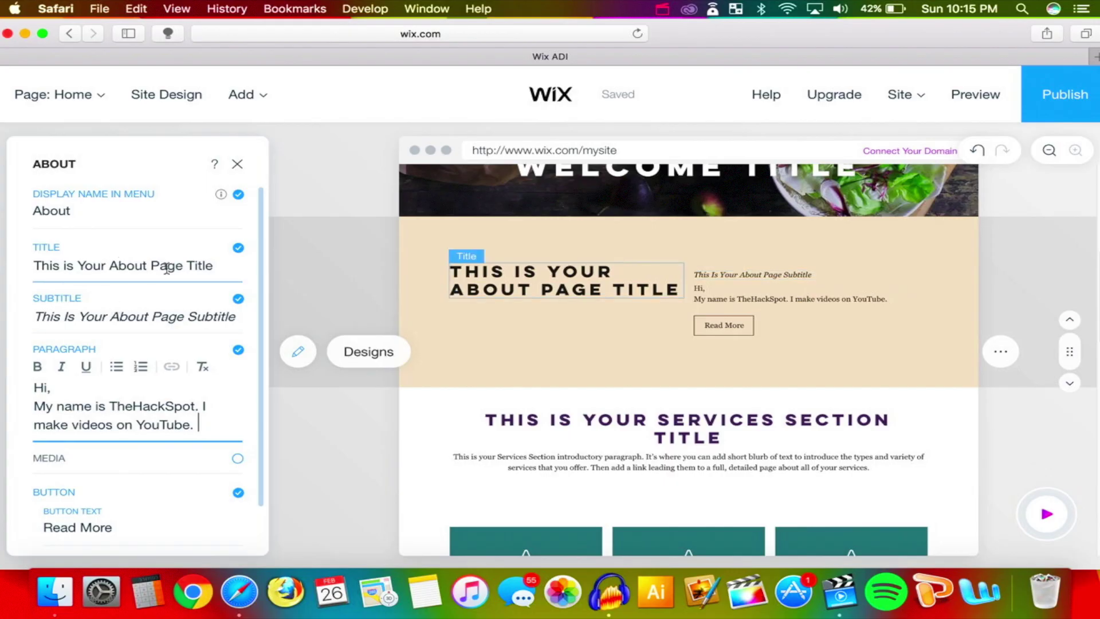
# Change the About title to THEHACKSPOT and make it bold and italic
pyautogui.click(166, 266)
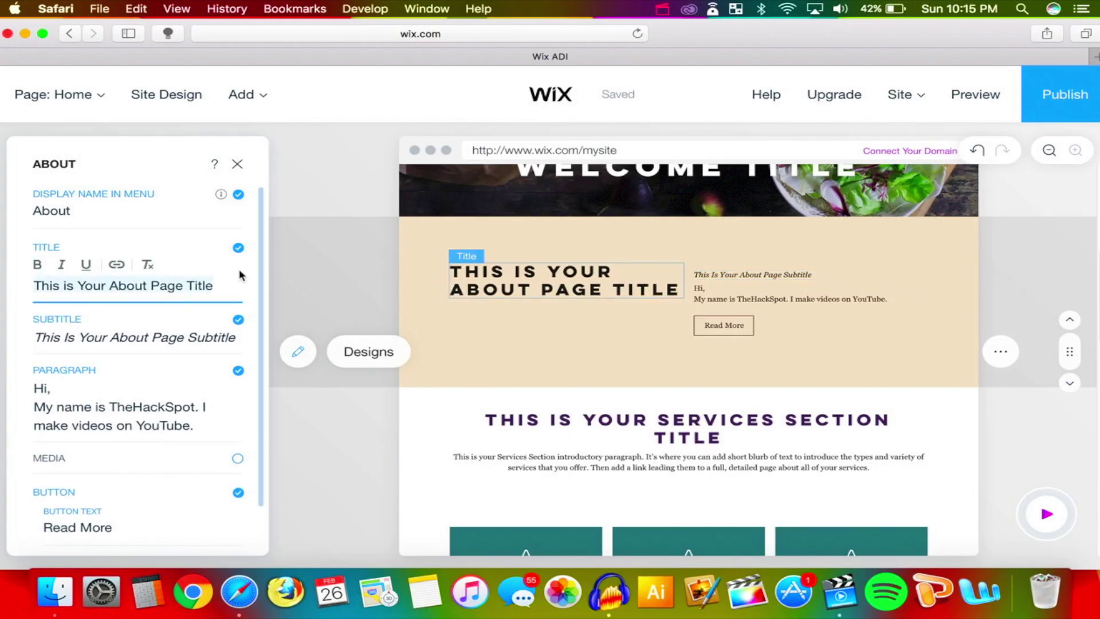
pyautogui.moveTo(91, 282); pyautogui.dragTo(7, 285)
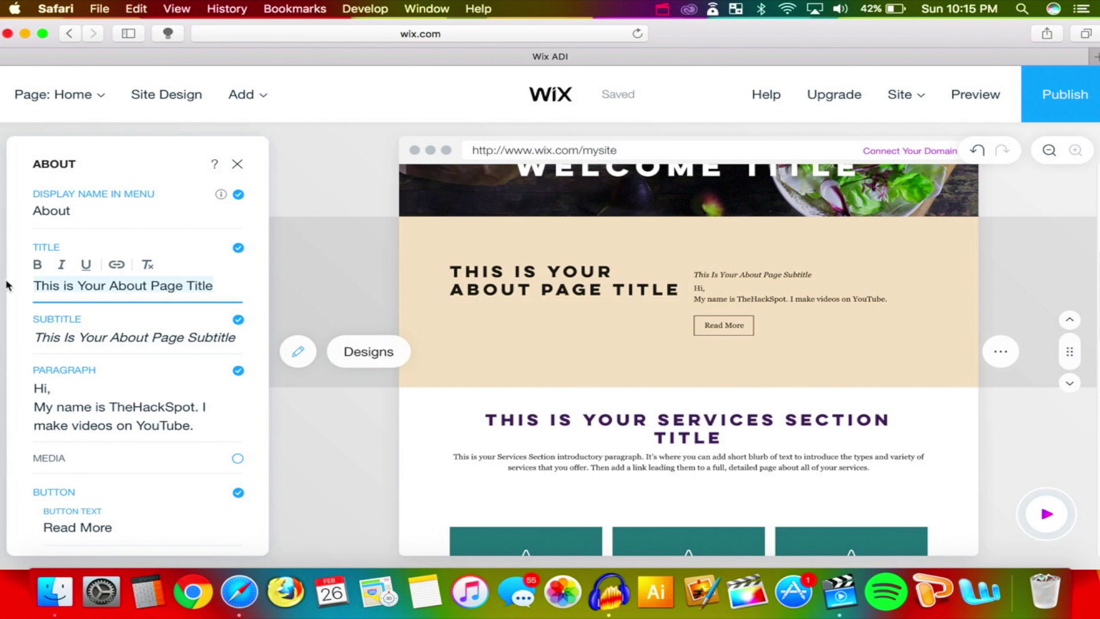
pyautogui.write('THEHACKSPOT')
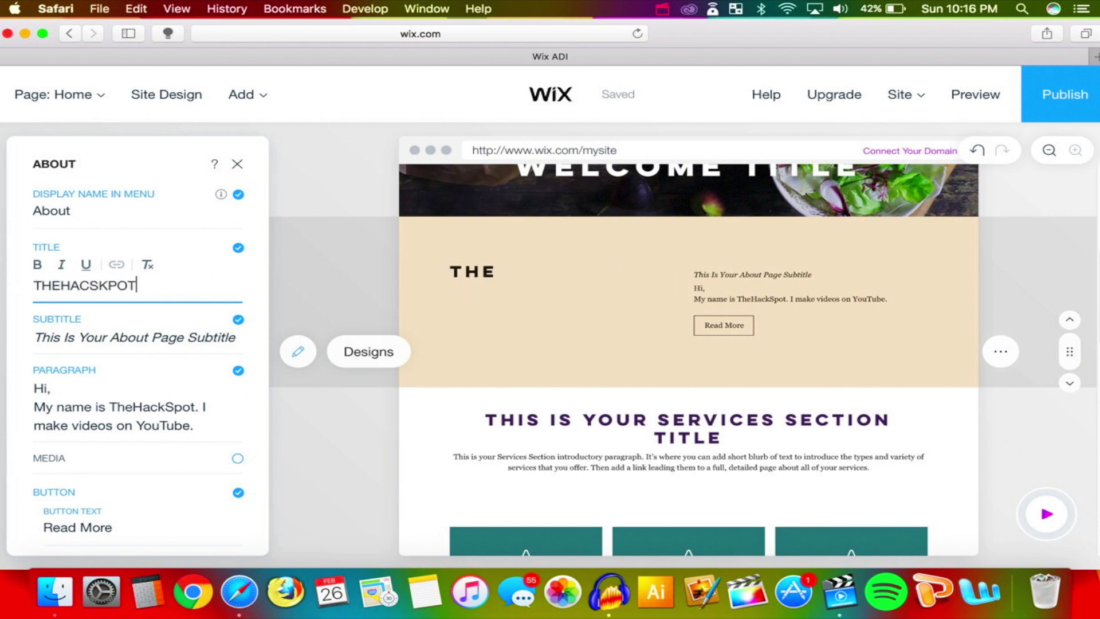
pyautogui.click(37, 265)
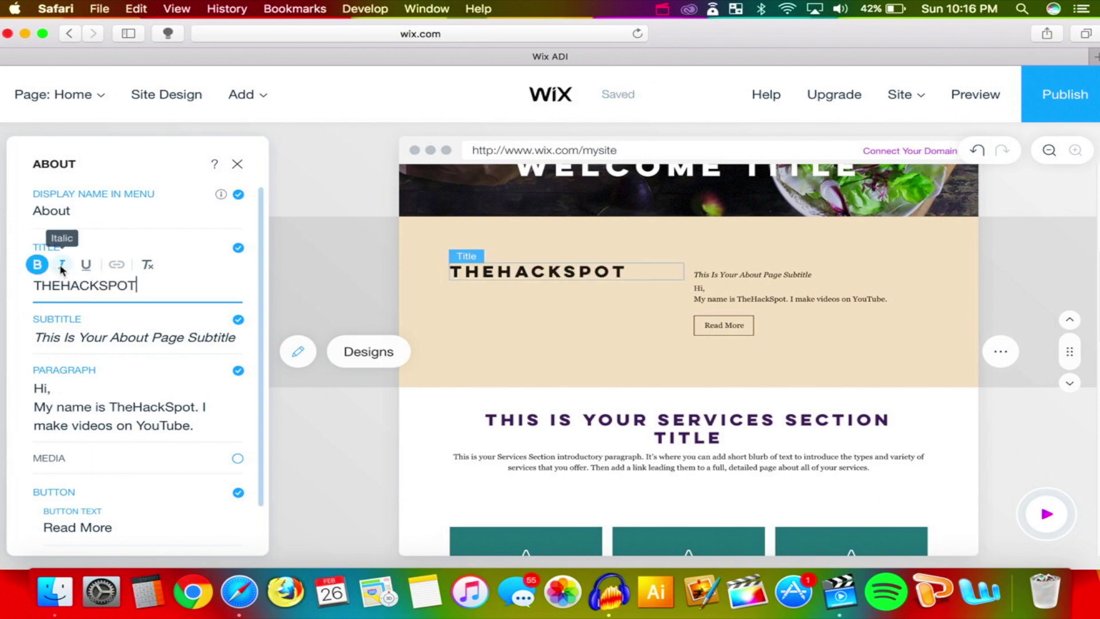
pyautogui.click(62, 264)
# Bring up the What's Next guide list
pyautogui.scroll(5, 652, 337)
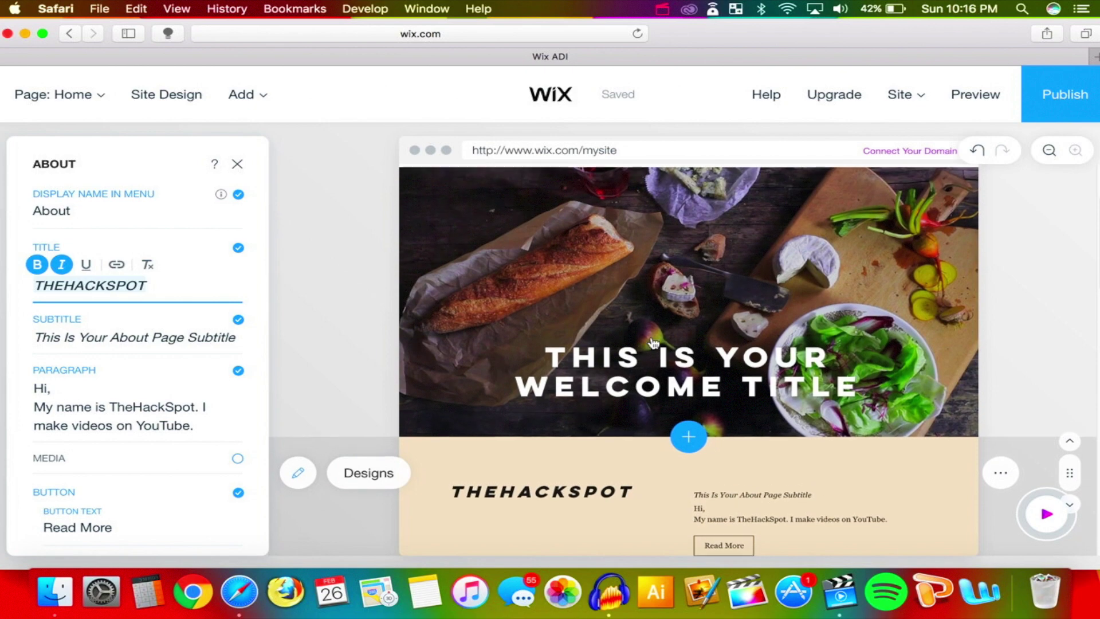
pyautogui.scroll(-3, 651, 337)
pyautogui.scroll(-1, 606, 296)
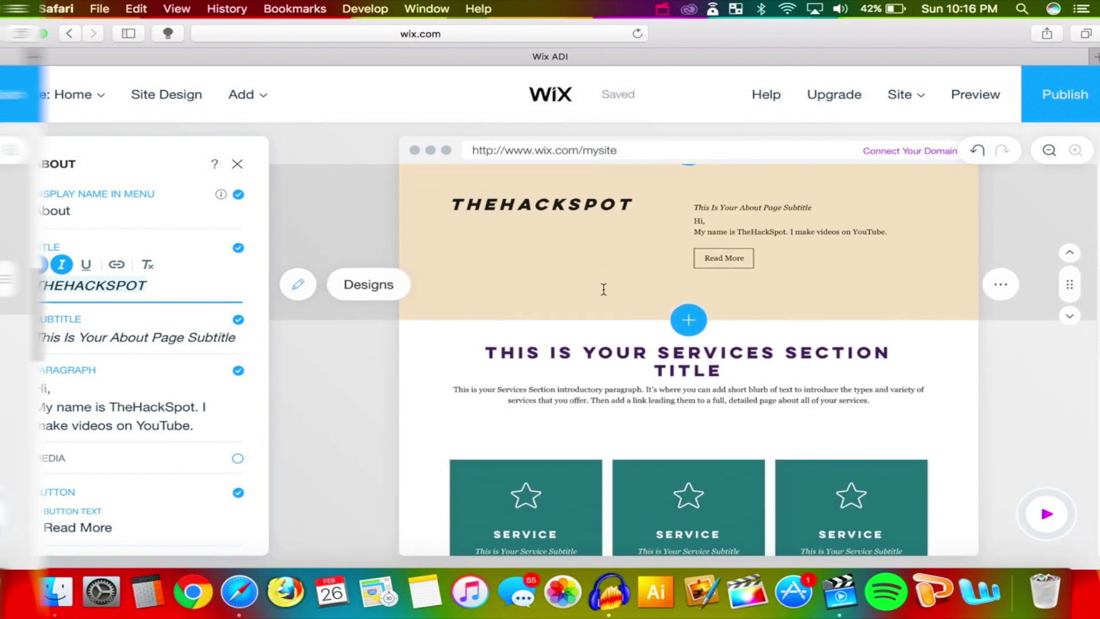
pyautogui.click(1047, 514)
pyautogui.scroll(-1, 903, 397)
# Add a new page from What's Next and choose the city-skyline About layout
pyautogui.click(917, 432)
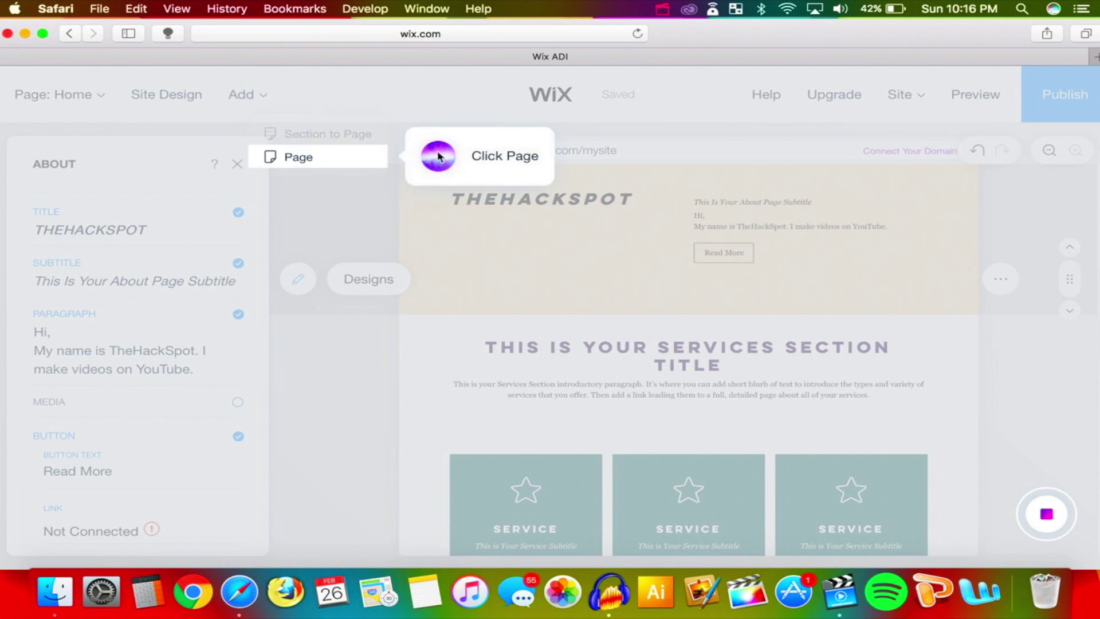
pyautogui.click(299, 157)
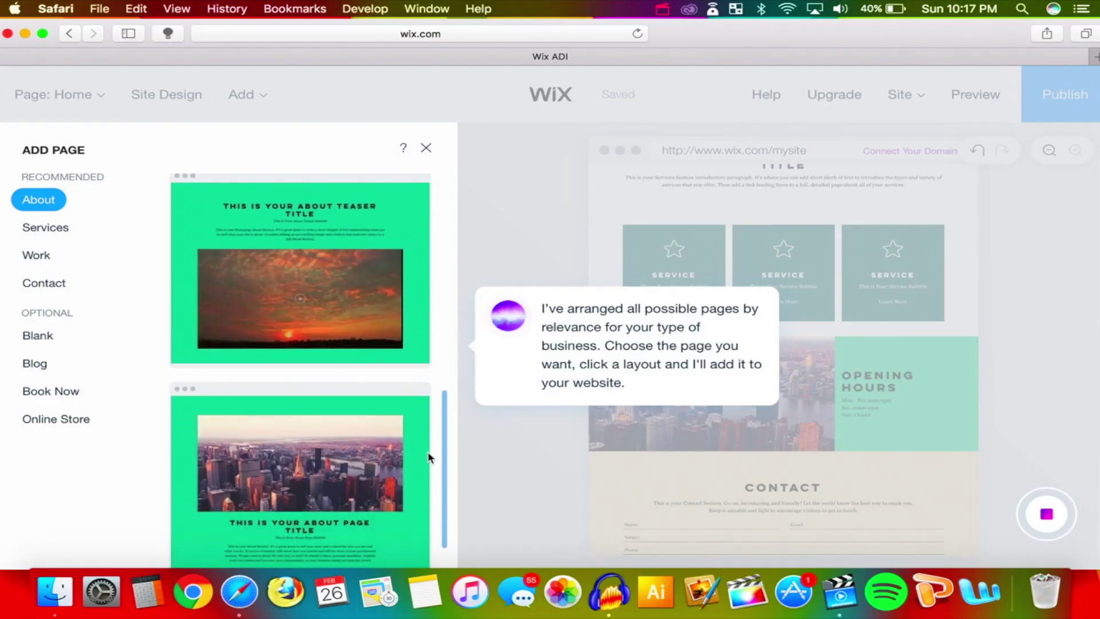
pyautogui.scroll(-10, 433, 465)
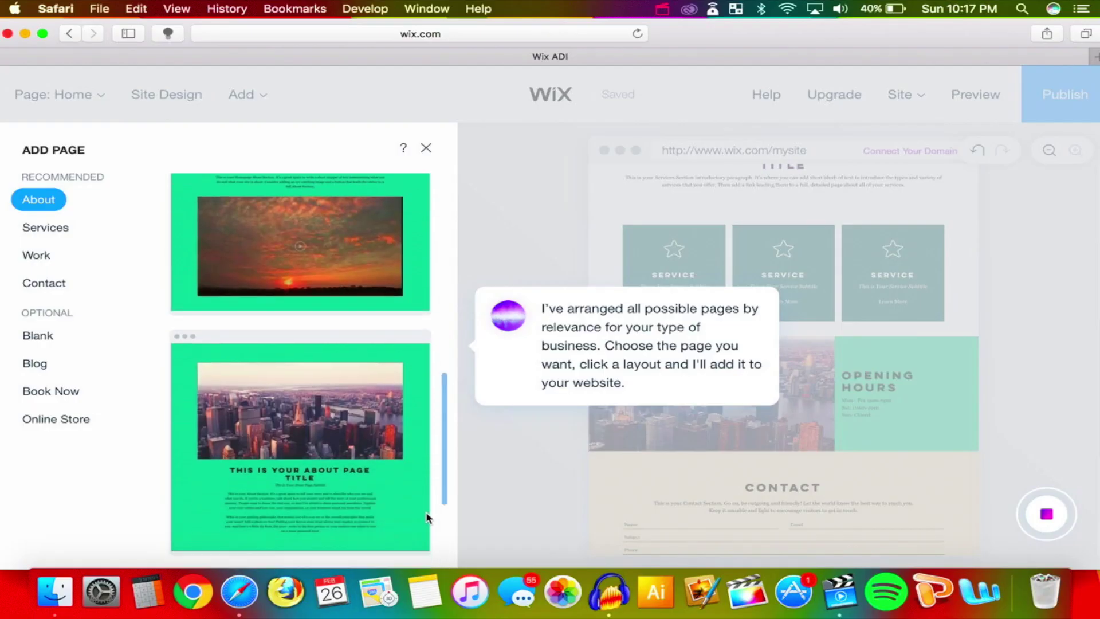
pyautogui.moveTo(432, 465); pyautogui.dragTo(446, 493)
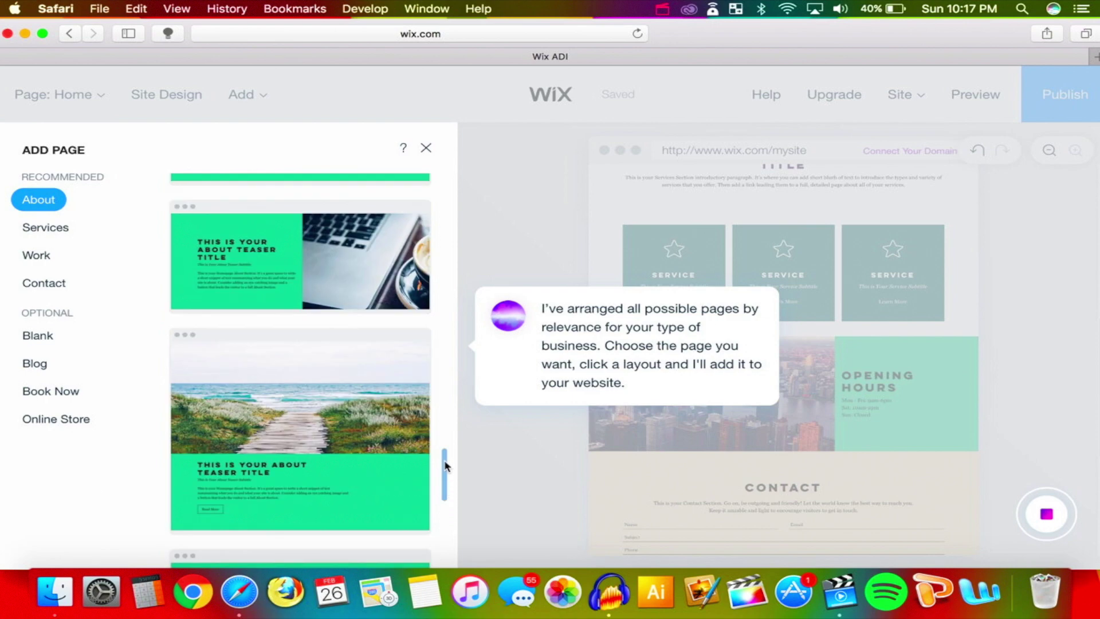
pyautogui.scroll(5, 446, 467)
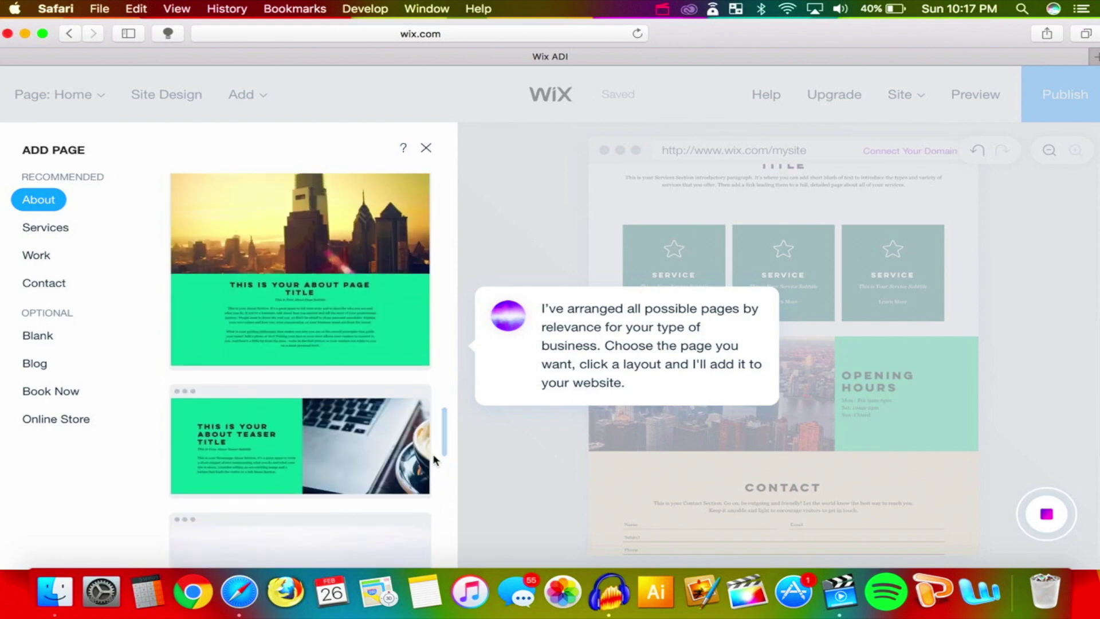
pyautogui.click(336, 279)
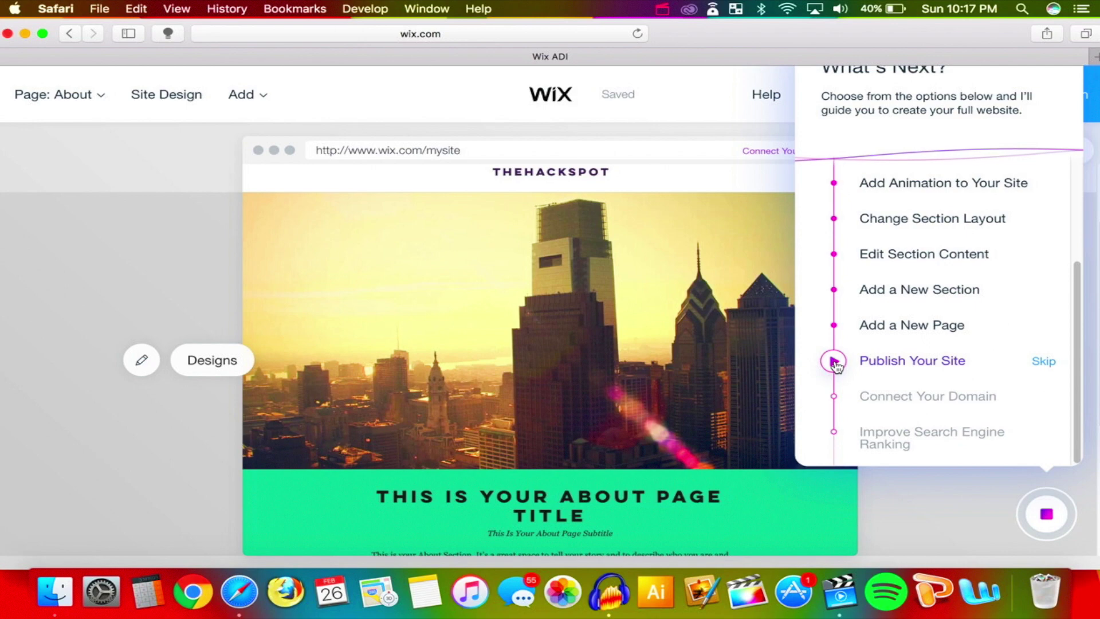
# Start the Publish Your Site step and bring up the domain chooser
pyautogui.click(833, 361)
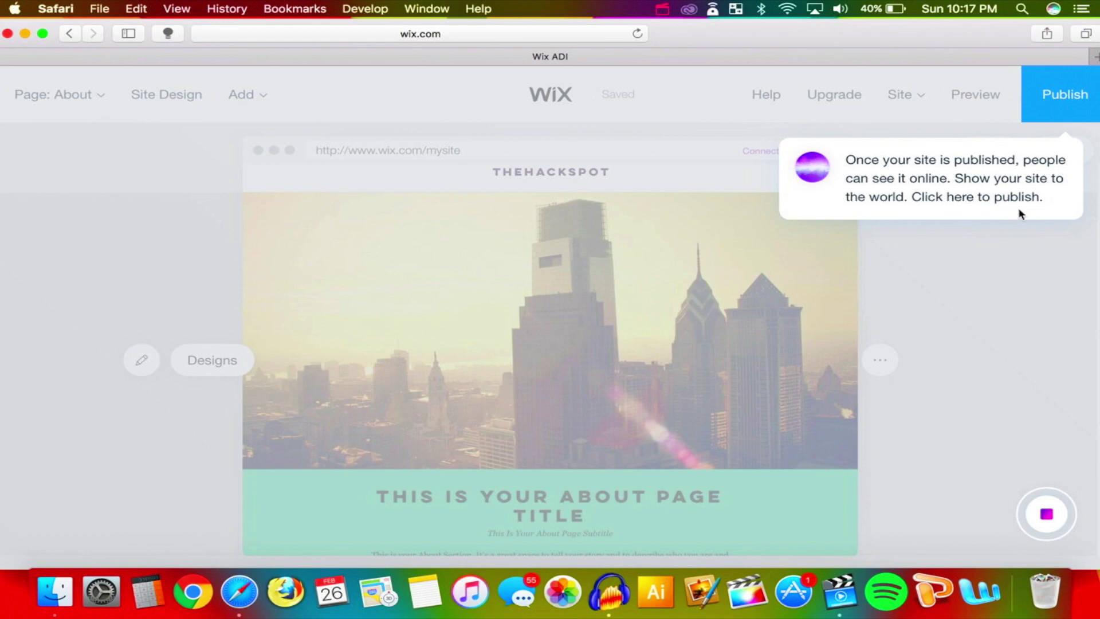
pyautogui.click(1065, 98)
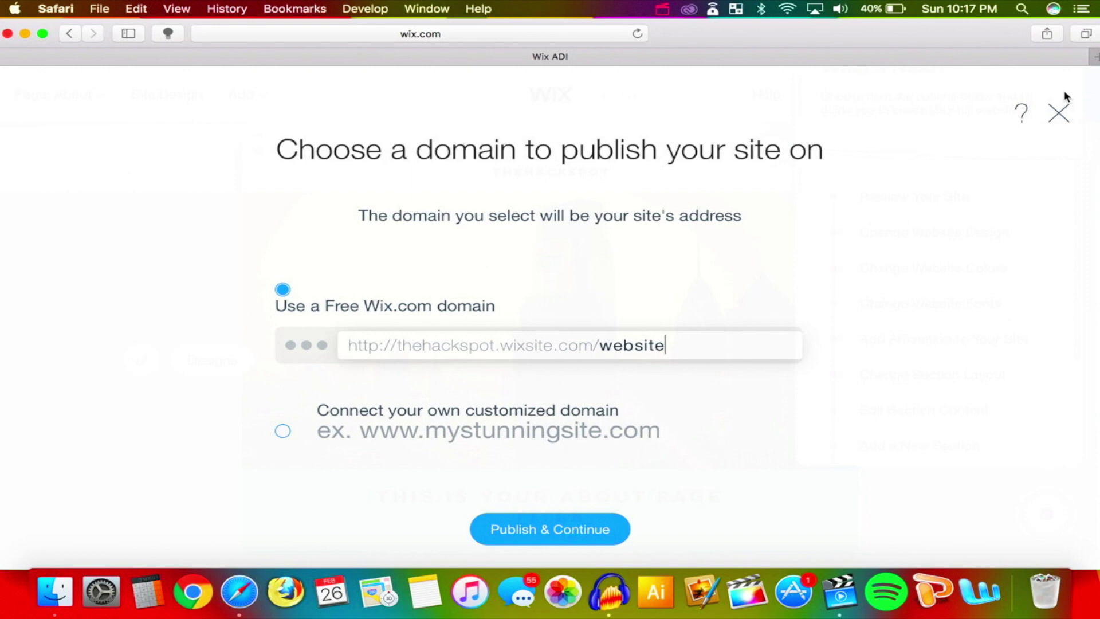
# Name the free wixsite address TheHackSpot and publish the site
pyautogui.press('BackSpace')
pyautogui.press('BackSpace')
pyautogui.press('BackSpace')
pyautogui.press('BackSpace')
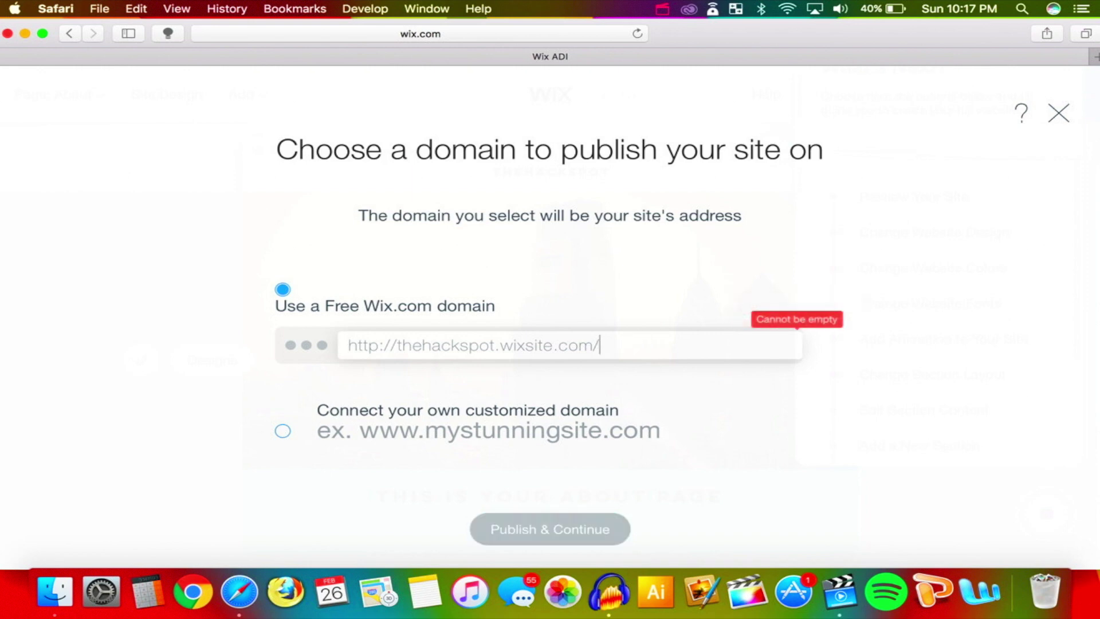
pyautogui.write('ThehH')
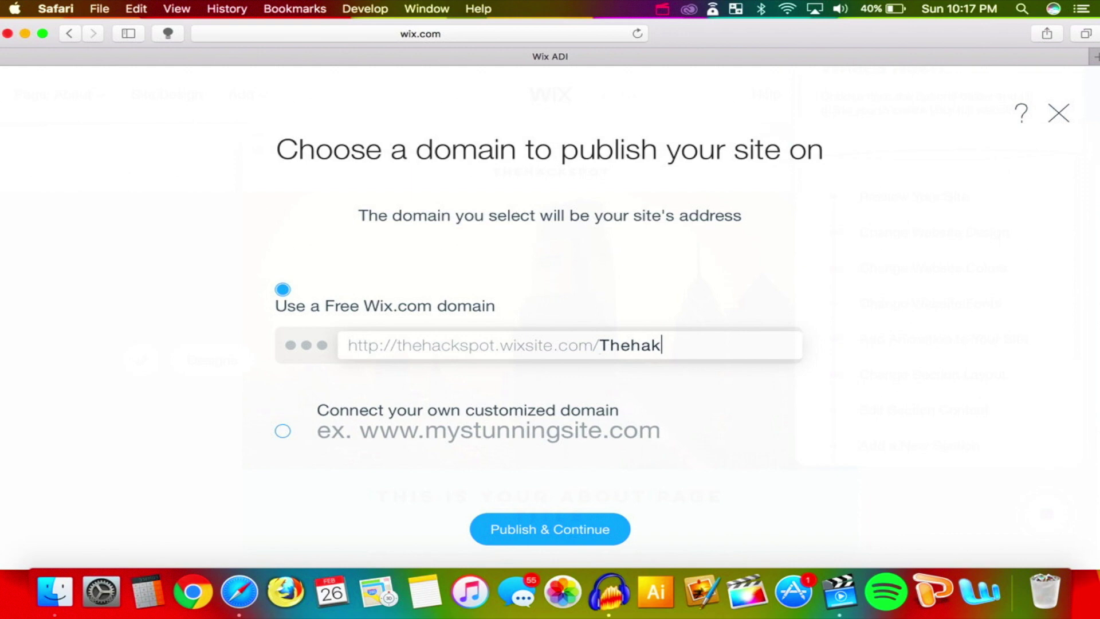
pyautogui.press('BackSpace')
pyautogui.press('BackSpace')
pyautogui.press('BackSpace')
pyautogui.press('BackSpace')
pyautogui.press('BackSpace')
pyautogui.press('BackSpace')
pyautogui.write('THS')
pyautogui.press('BackSpace')
pyautogui.press('BackSpace')
pyautogui.press('BackSpace')
pyautogui.write('Theh')
pyautogui.press('BackSpace')
pyautogui.write('HackSpot')
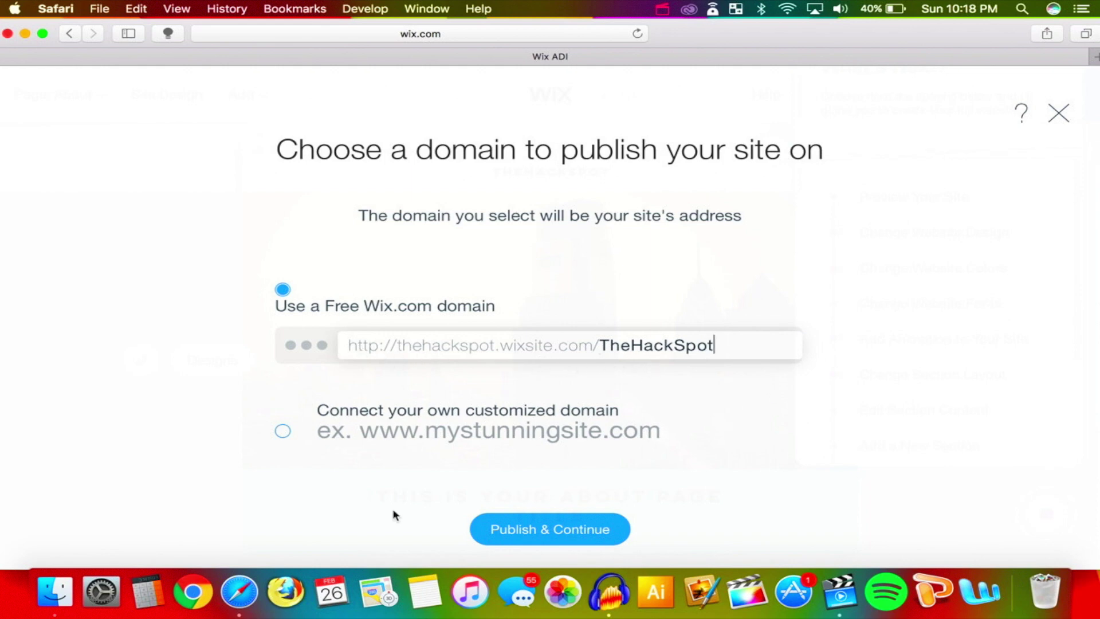
pyautogui.click(553, 541)
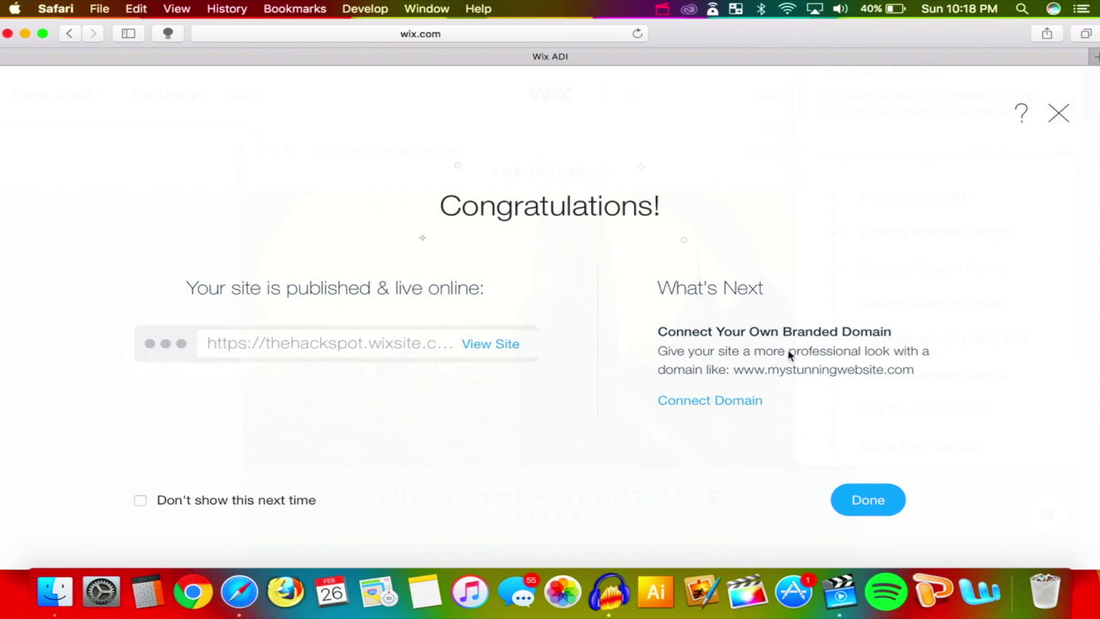
# Close the publish confirmation and browse the Premium Plans for getting a new domain name
pyautogui.click(889, 508)
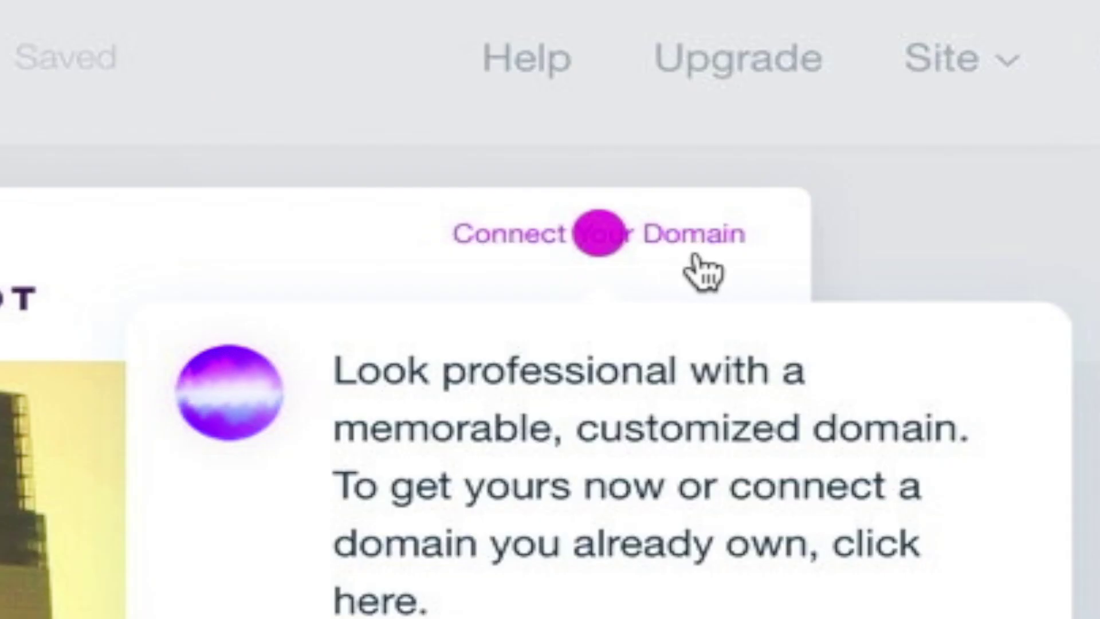
pyautogui.click(822, 155)
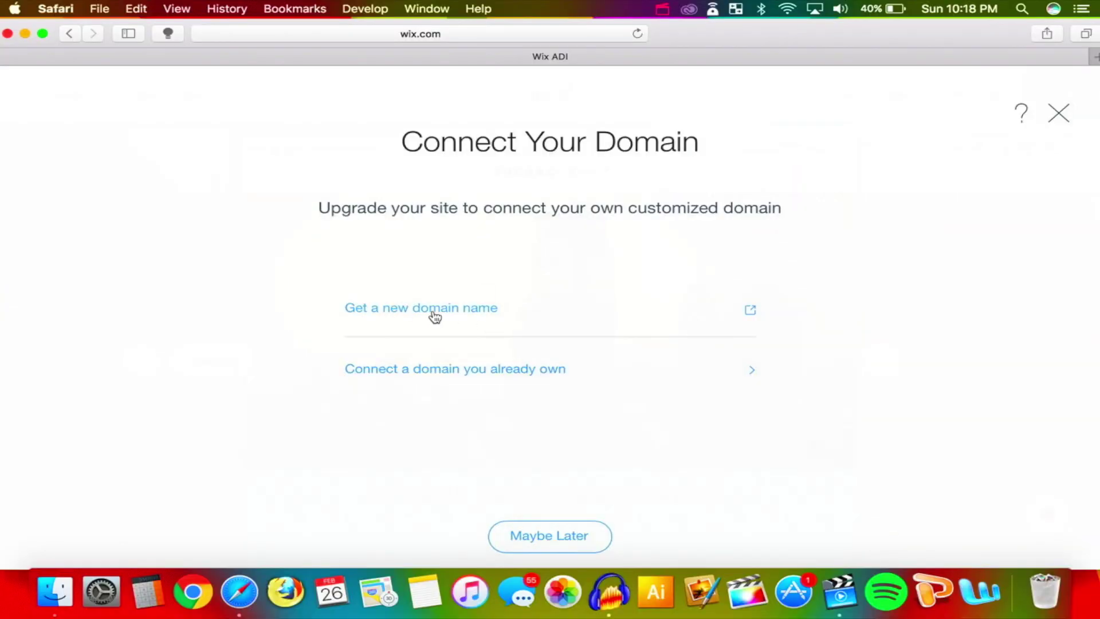
pyautogui.click(494, 318)
pyautogui.scroll(-3, 701, 274)
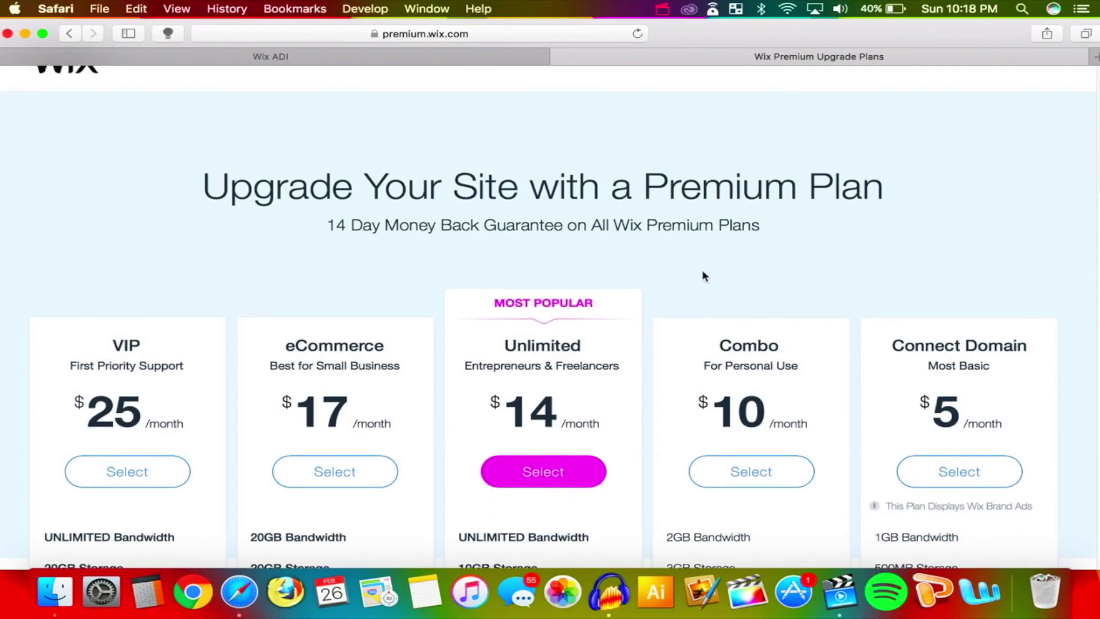
pyautogui.scroll(-2, 704, 275)
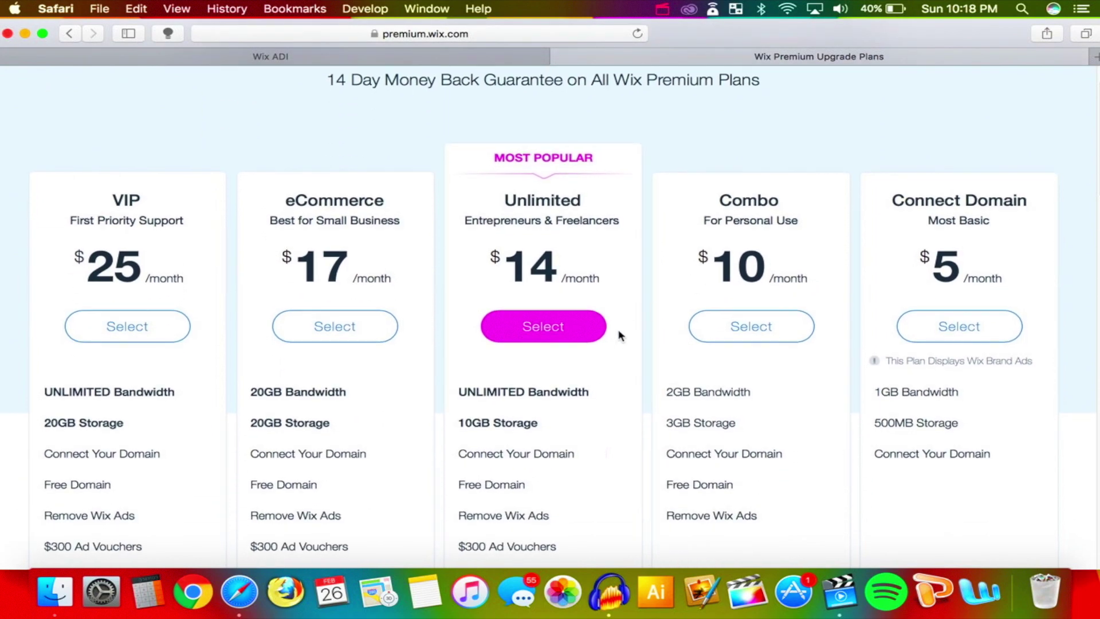
pyautogui.scroll(-1, 640, 293)
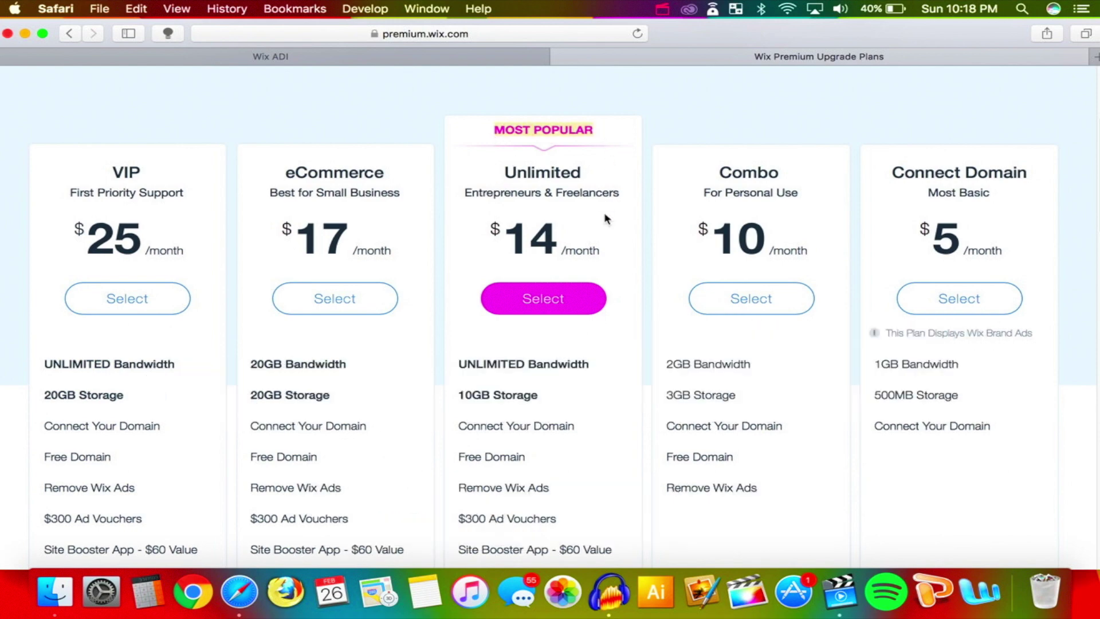
pyautogui.scroll(-3, 585, 269)
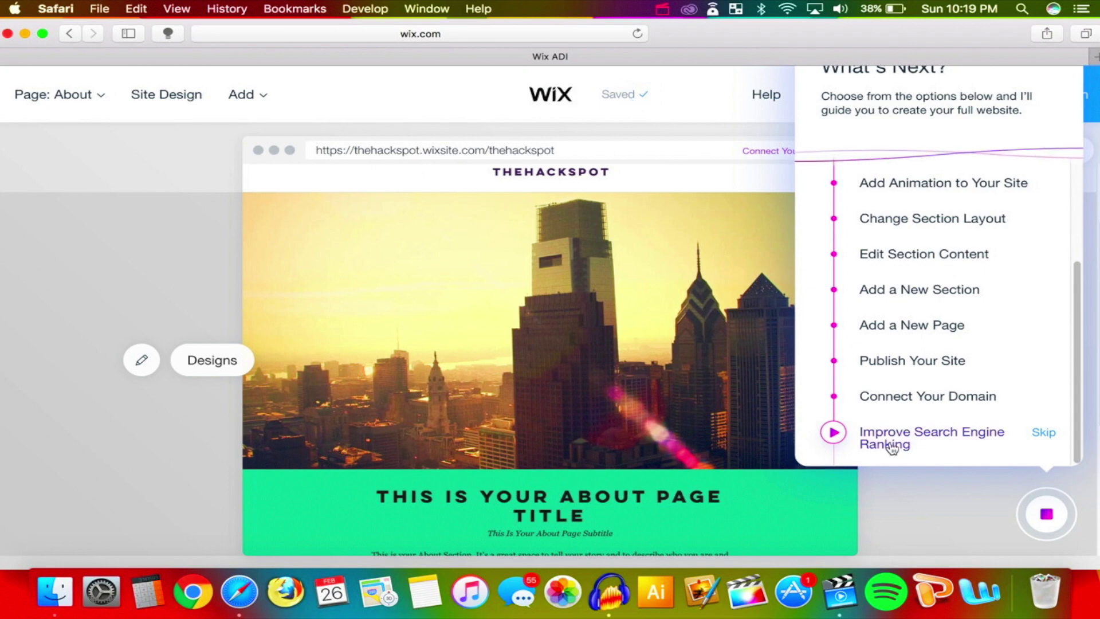
# Start Improve Search Engine Ranking and reach the About page's Page SEO settings, dismissing the tip
pyautogui.click(832, 433)
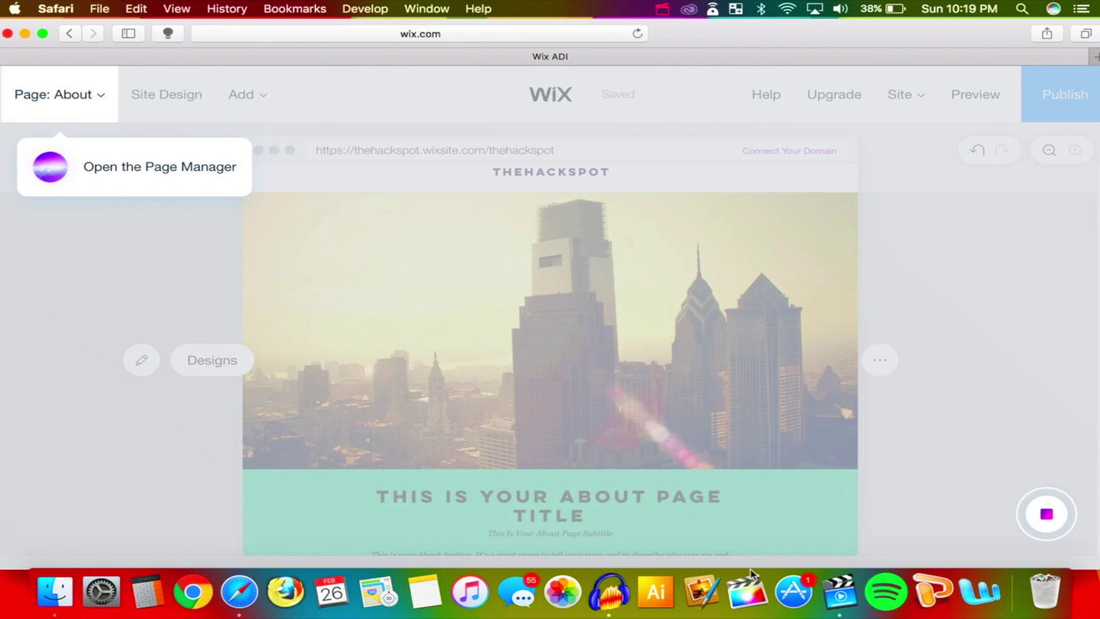
pyautogui.click(97, 113)
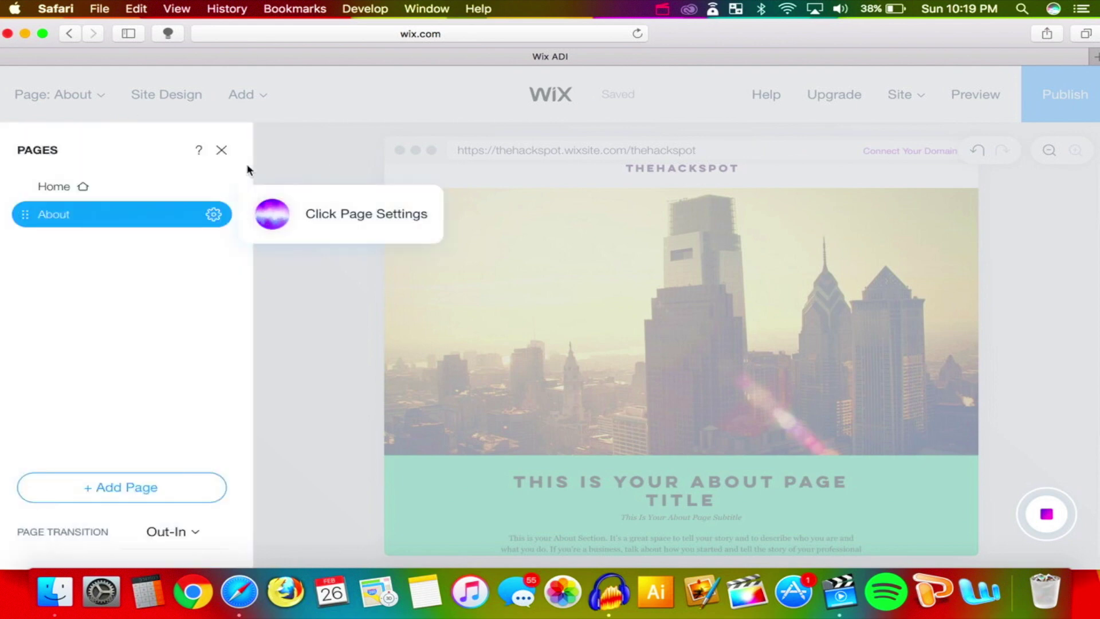
pyautogui.click(214, 216)
pyautogui.click(349, 218)
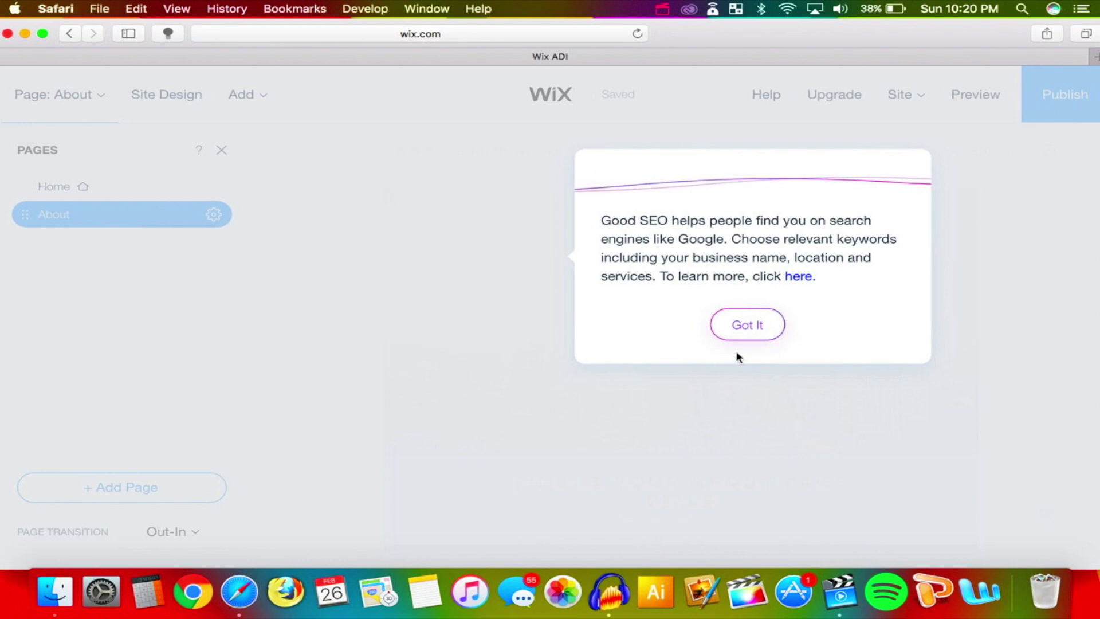
pyautogui.click(748, 325)
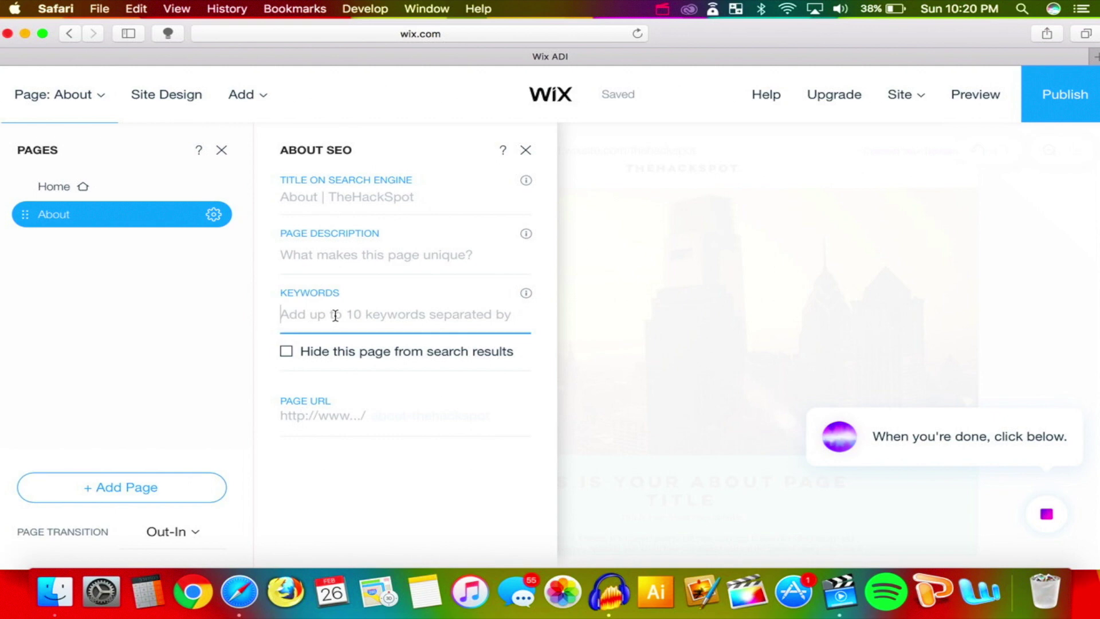
# Enter About SEO keywords: thehackspot, the hack spot, thejackspot, ios hacks, android hacks
pyautogui.write('t')
pyautogui.press('BackSpace')
pyautogui.write('ha')
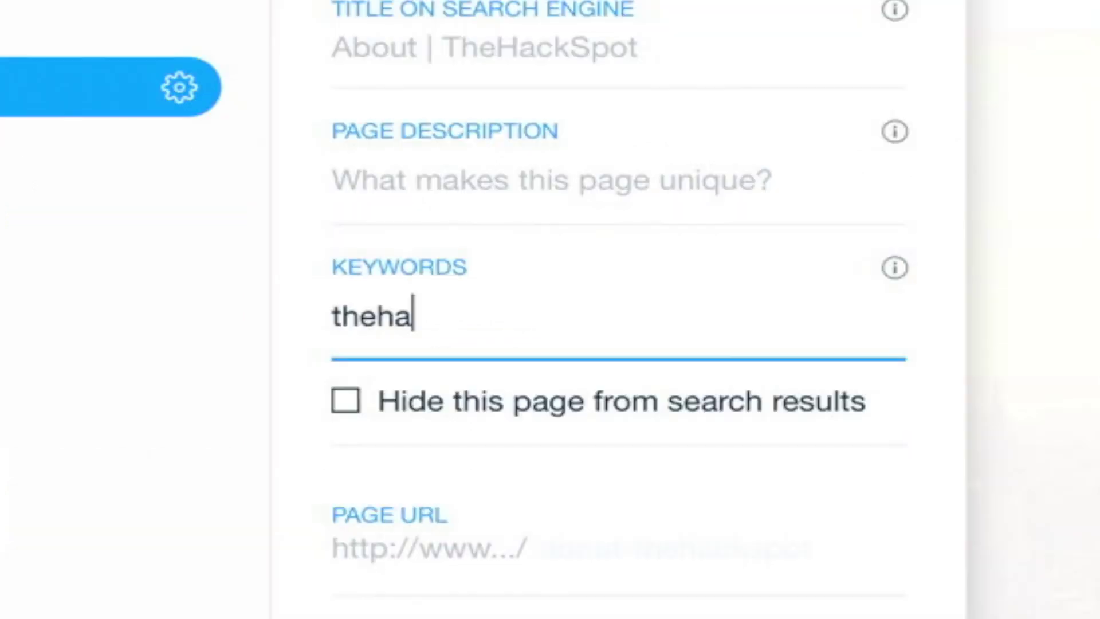
pyautogui.write('ckspot, ')
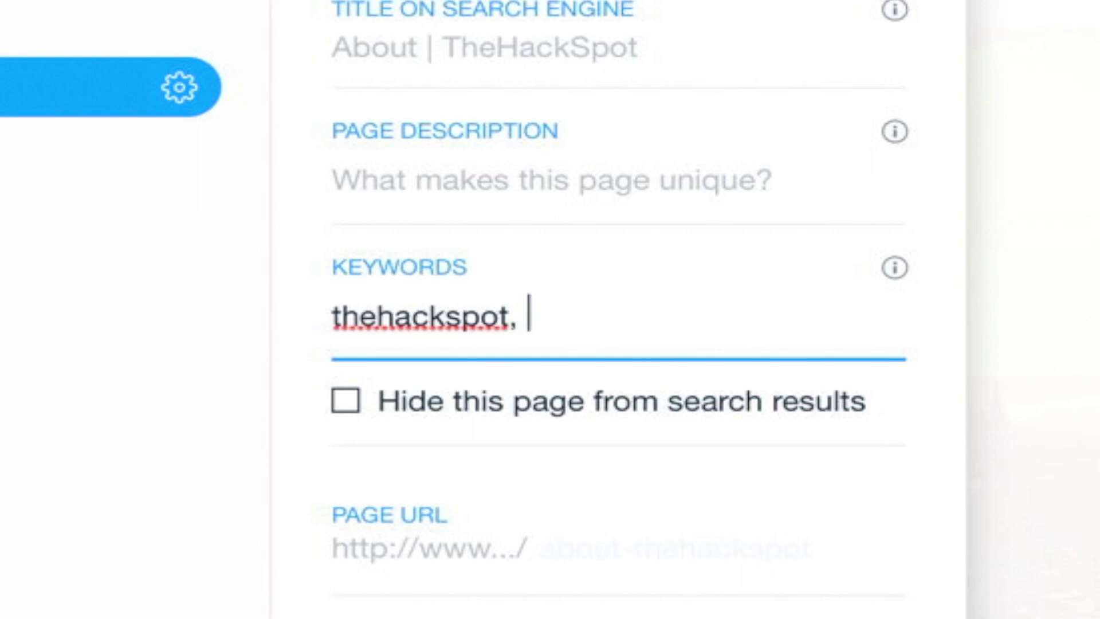
pyautogui.write('the hack s')
pyautogui.press('BackSpace')
pyautogui.write('spot, ')
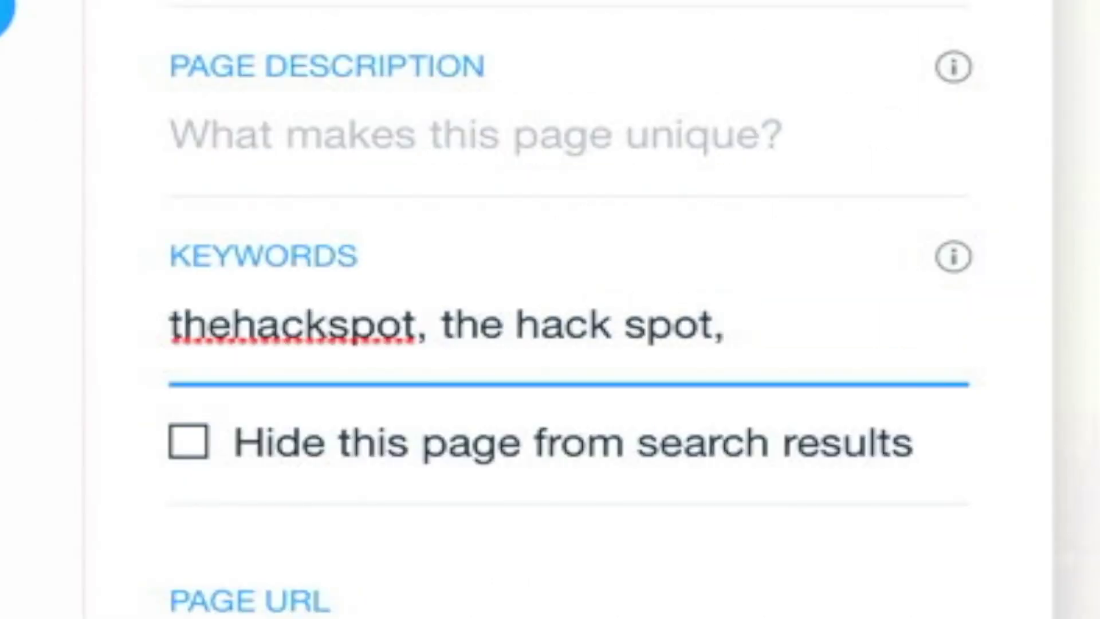
pyautogui.write('the')
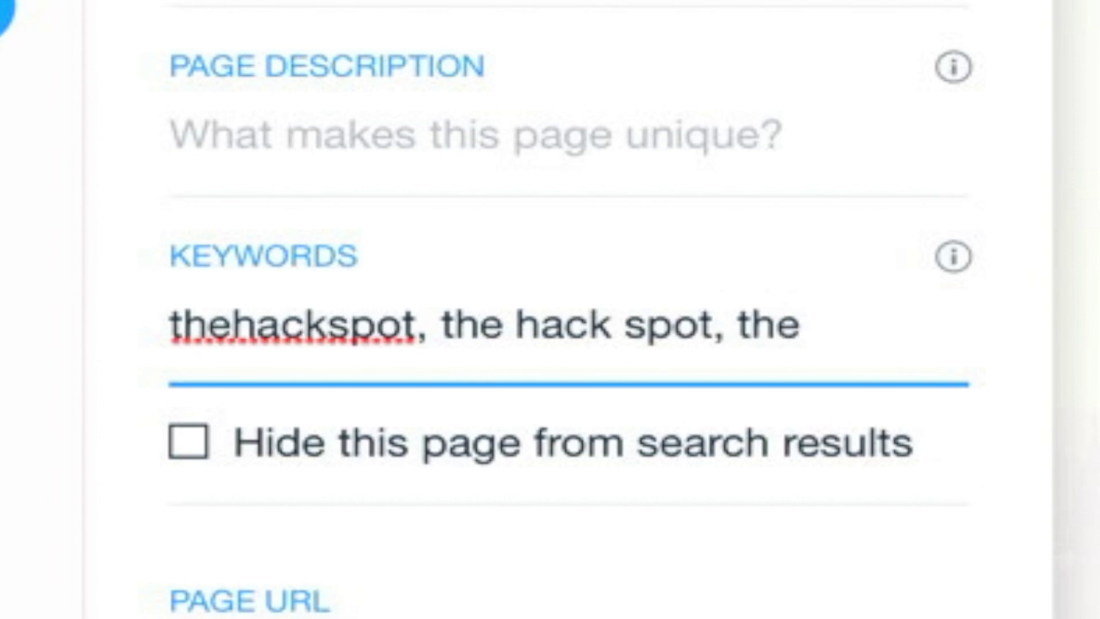
pyautogui.write('jackspot')
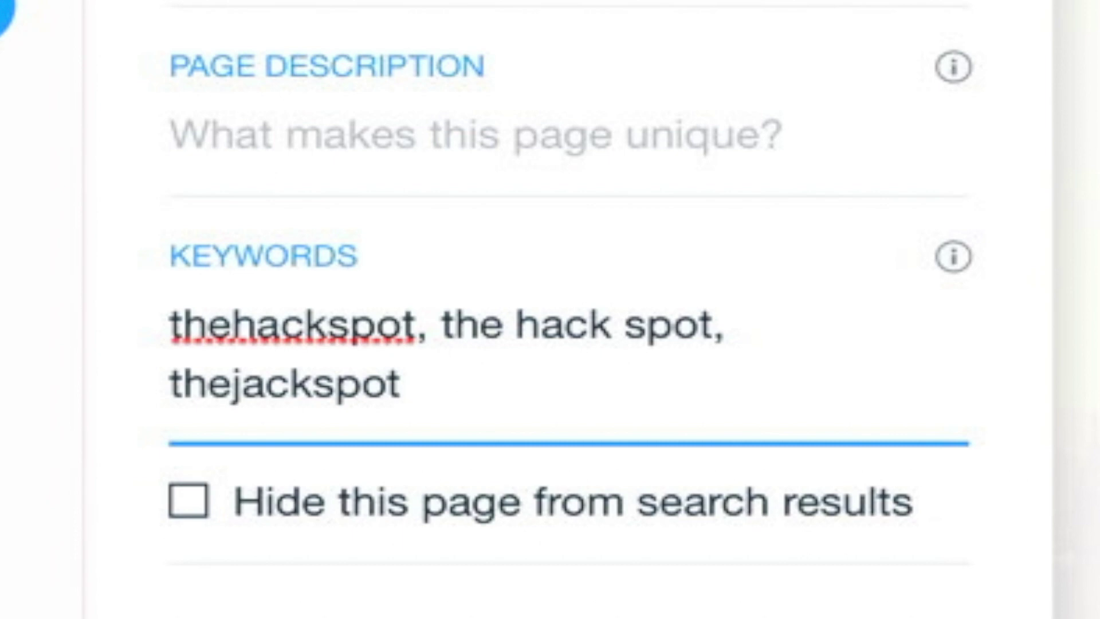
pyautogui.write(', ')
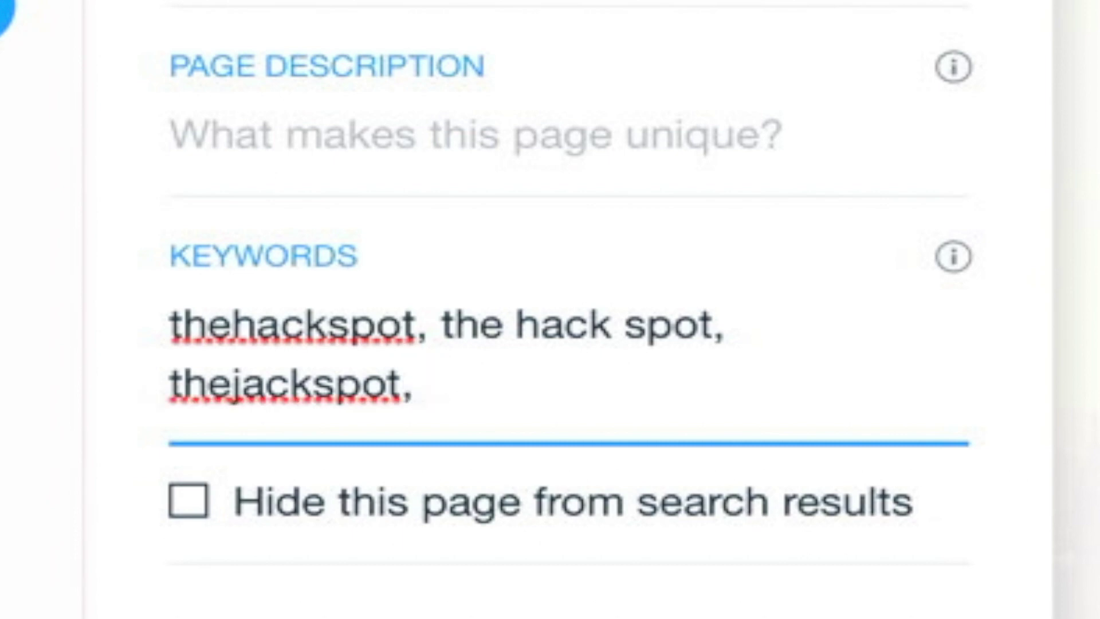
pyautogui.write('ios hacks, android')
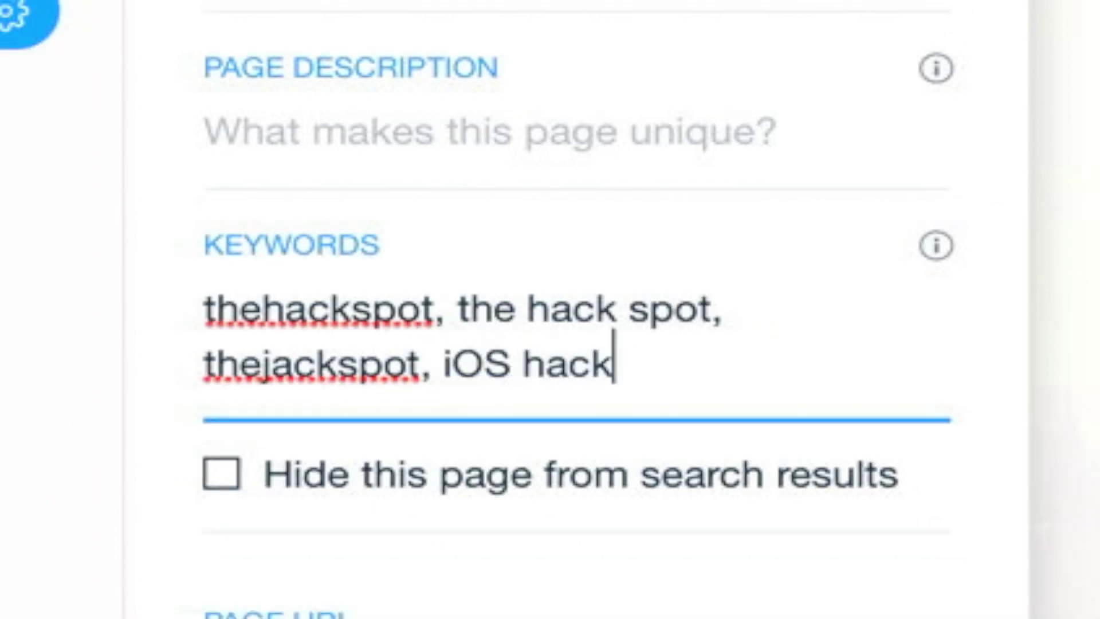
pyautogui.write(' hacks, android hack')
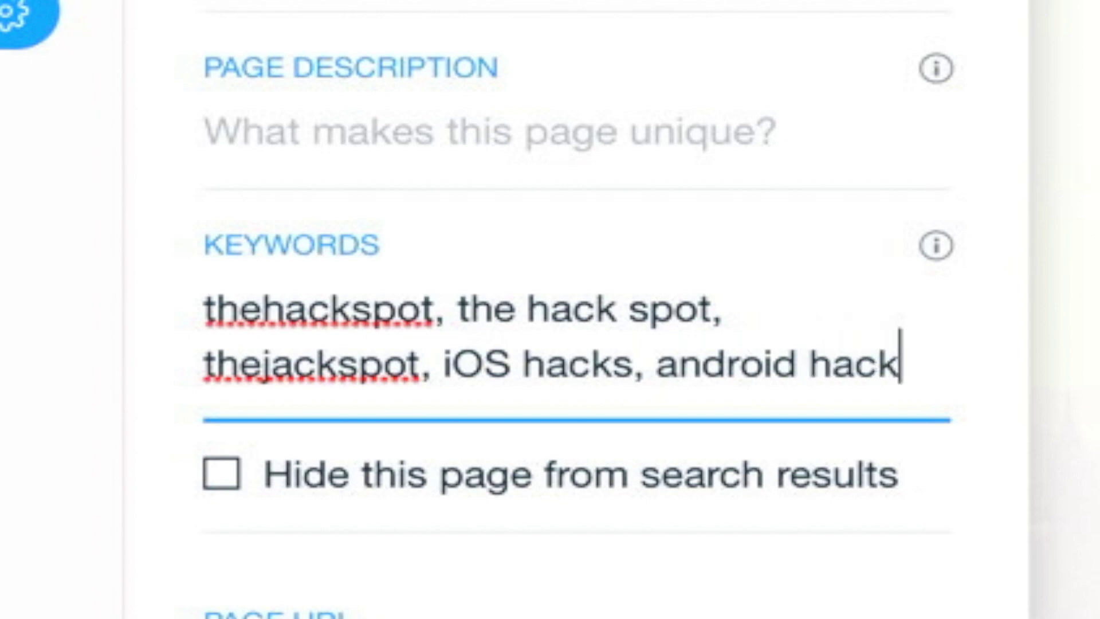
pyautogui.write(',')
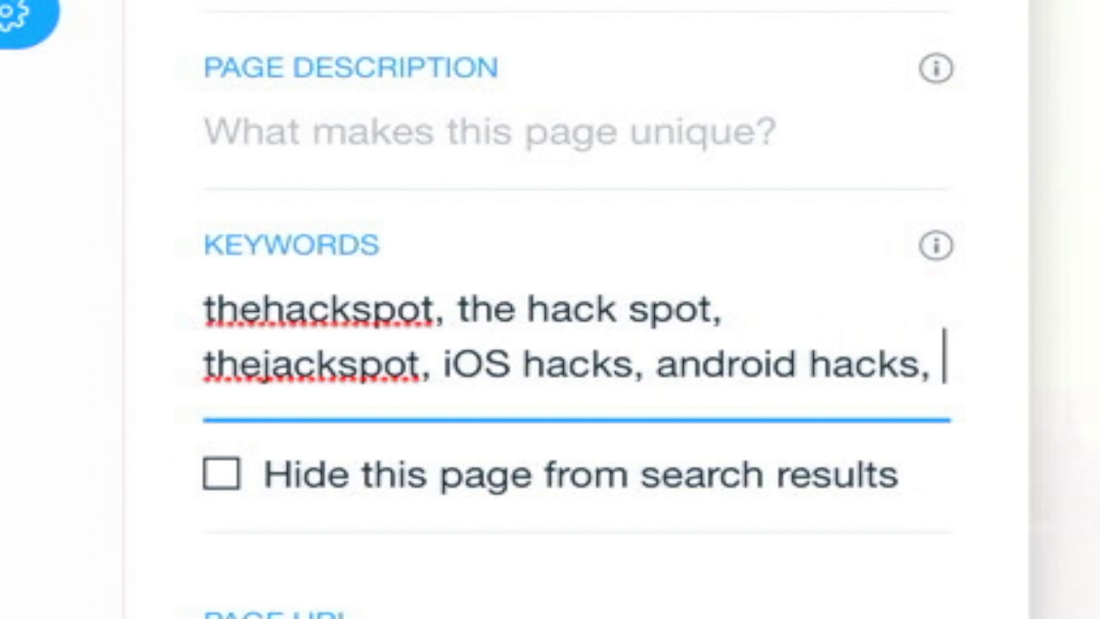
pyautogui.press('BackSpace')
pyautogui.press('BackSpace')
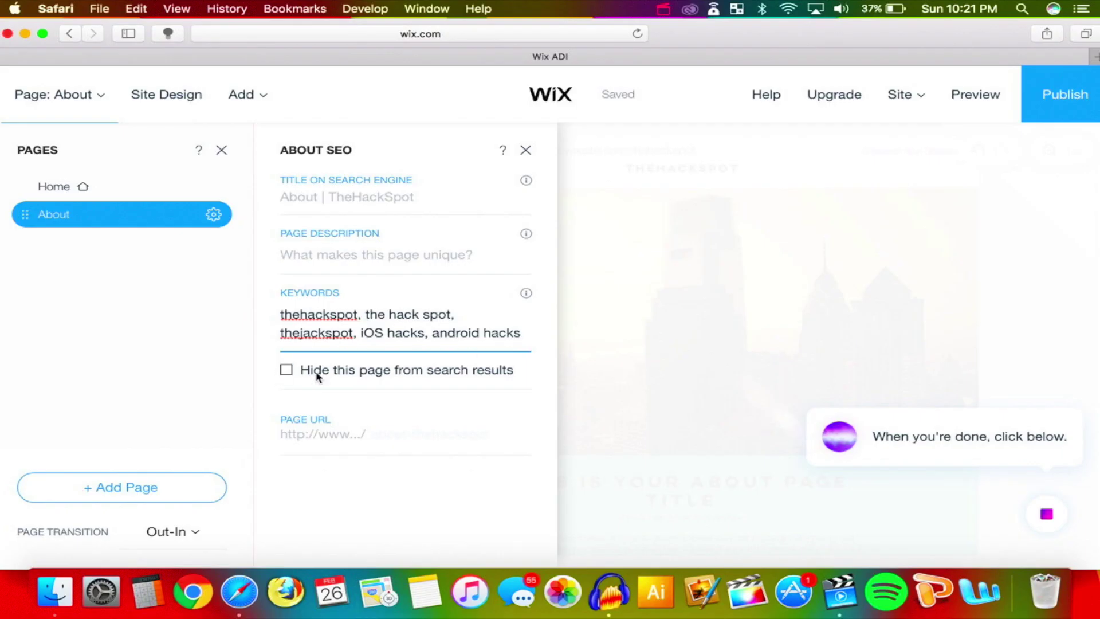
# Set the SEO title to TheHackSpot and description to 'TheHackSpot official website'
pyautogui.hotkey('shift', 'Tab')
pyautogui.hotkey('shift', 'Tab')
pyautogui.write('TheHackSpot')
pyautogui.press('Tab')
pyautogui.write('TheHackSpot ')
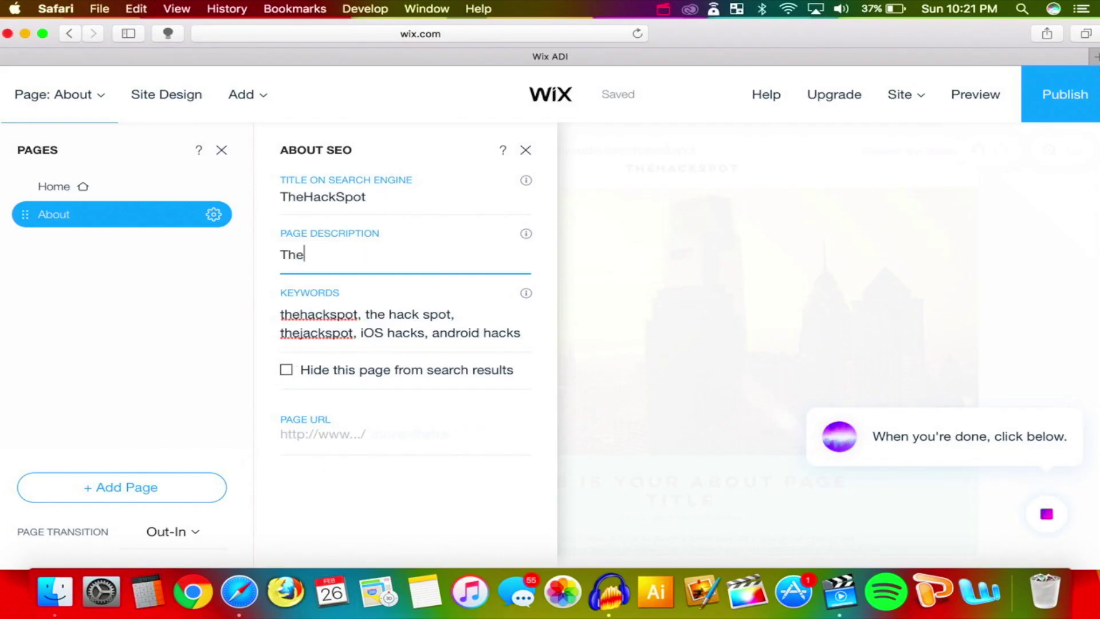
pyautogui.write('official website')
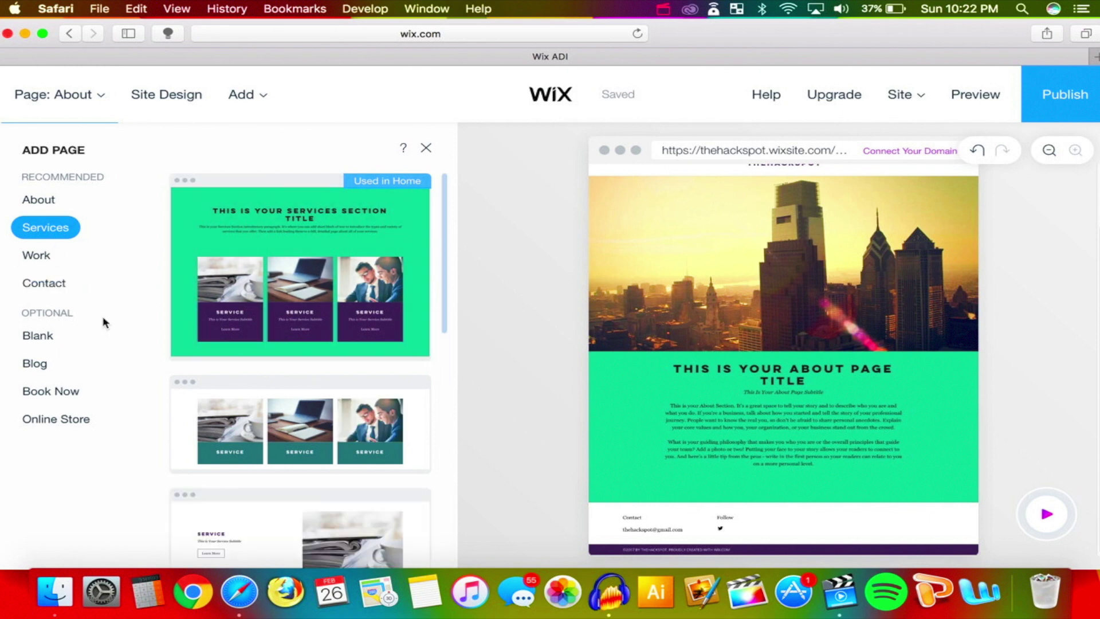
# Add a Contact page to the site and preview it as visitors see it
pyautogui.click(44, 282)
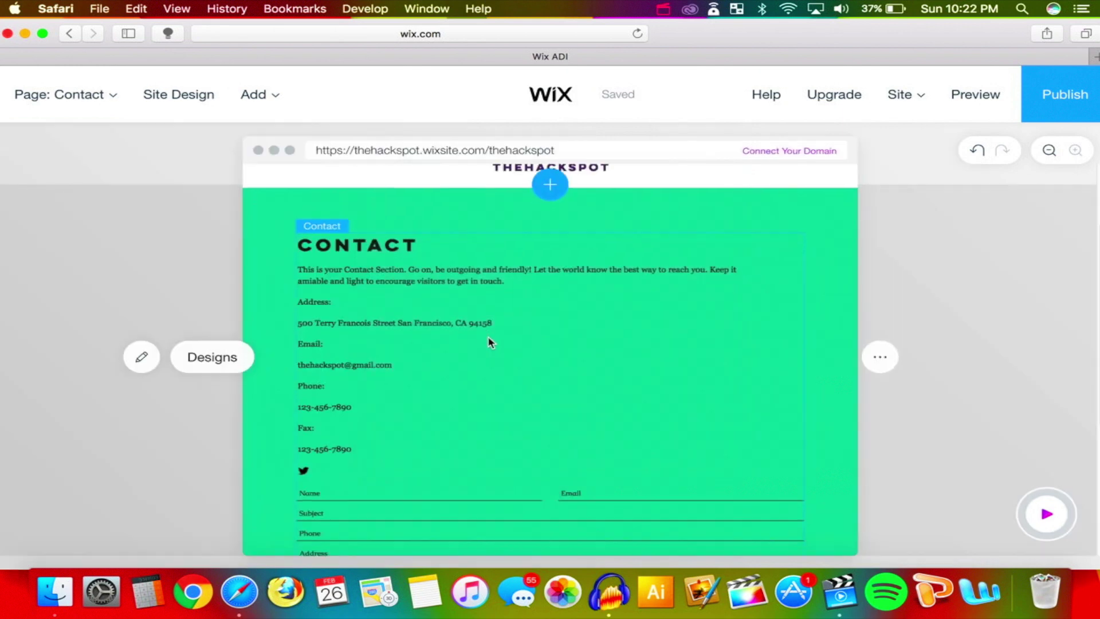
pyautogui.scroll(-3, 343, 424)
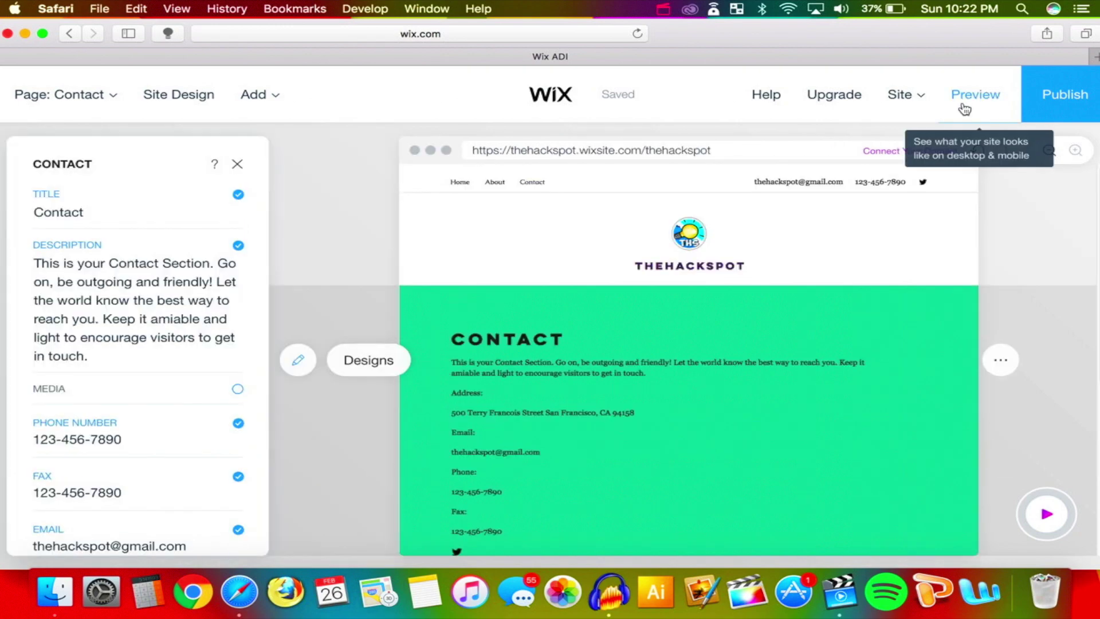
pyautogui.click(965, 107)
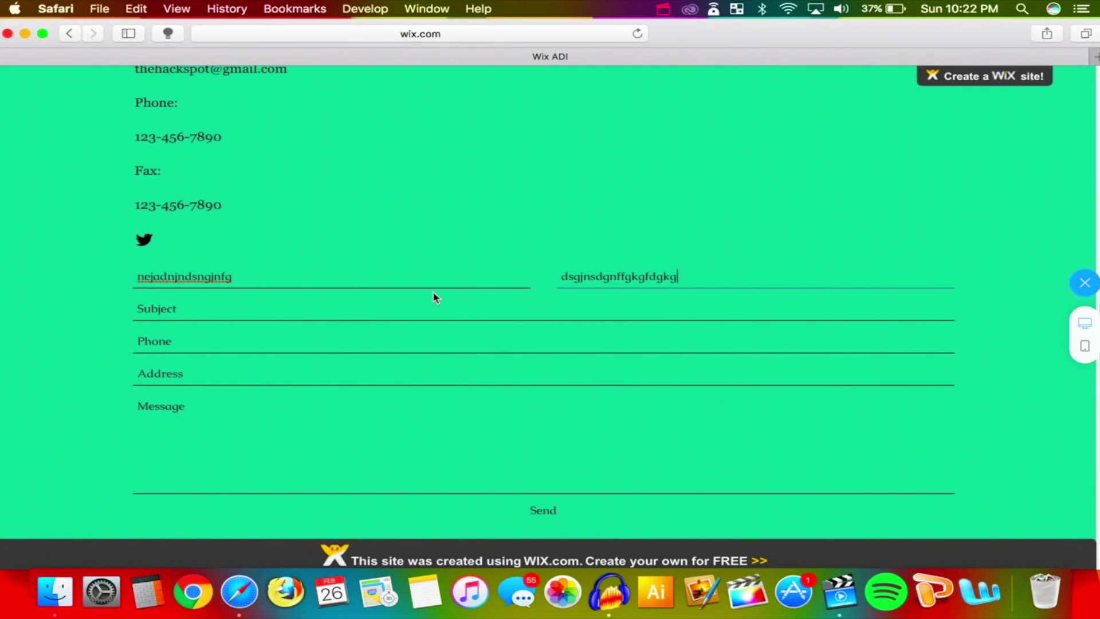
# Type 'sa' into the contact form's subject field and scroll through the previewed page
pyautogui.click(396, 300)
pyautogui.write('sa')
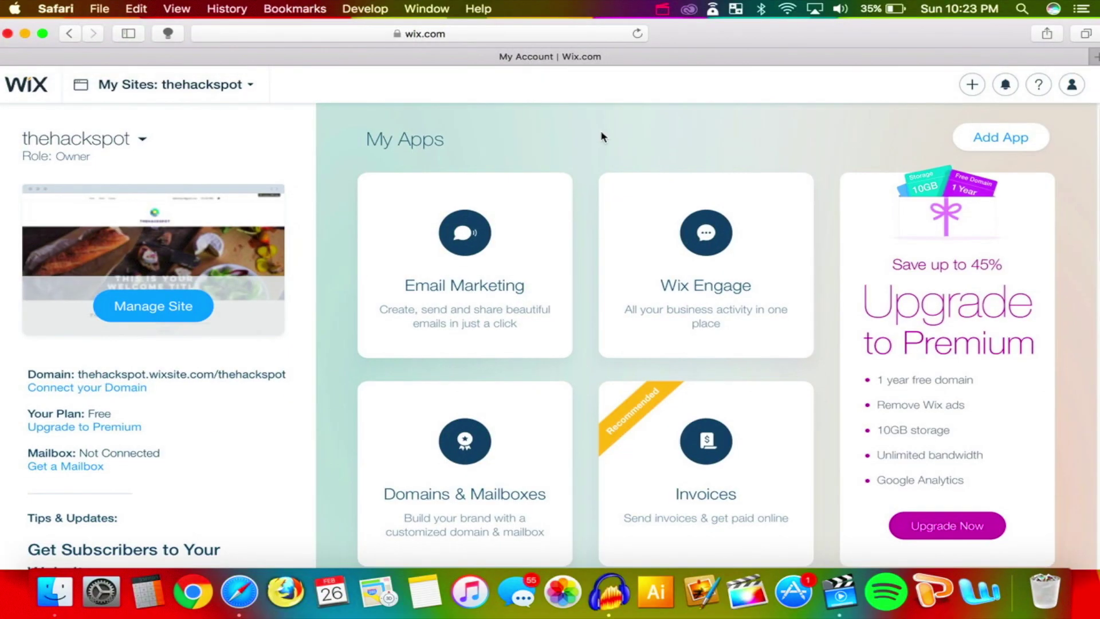
pyautogui.scroll(-10, 601, 136)
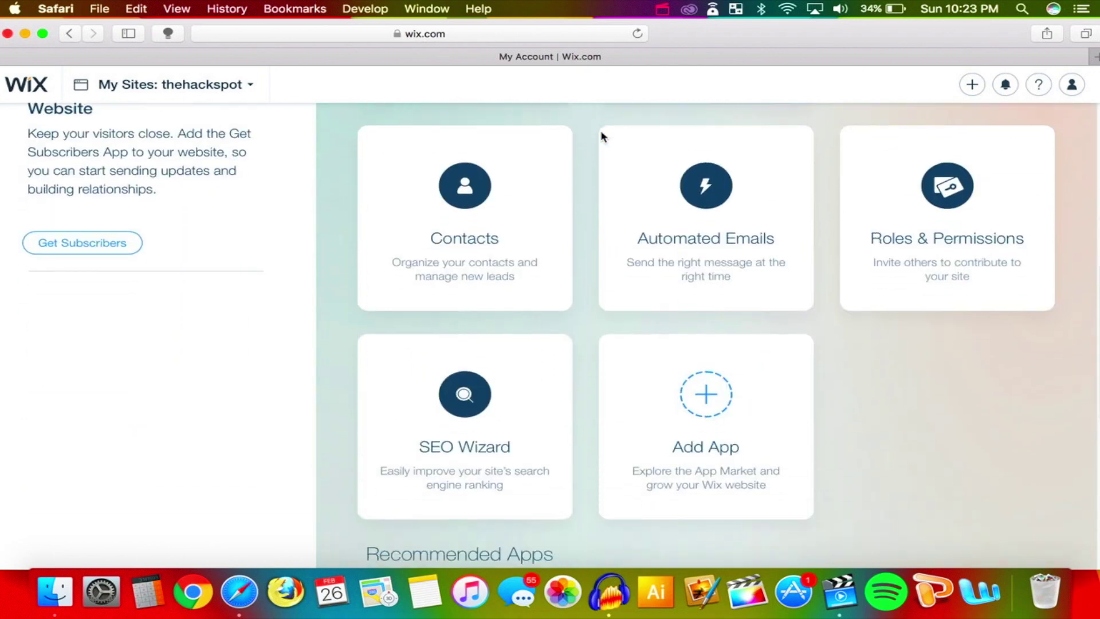
pyautogui.scroll(-2, 602, 135)
pyautogui.scroll(10, 401, 229)
pyautogui.scroll(-4, 212, 306)
pyautogui.scroll(-3, 213, 307)
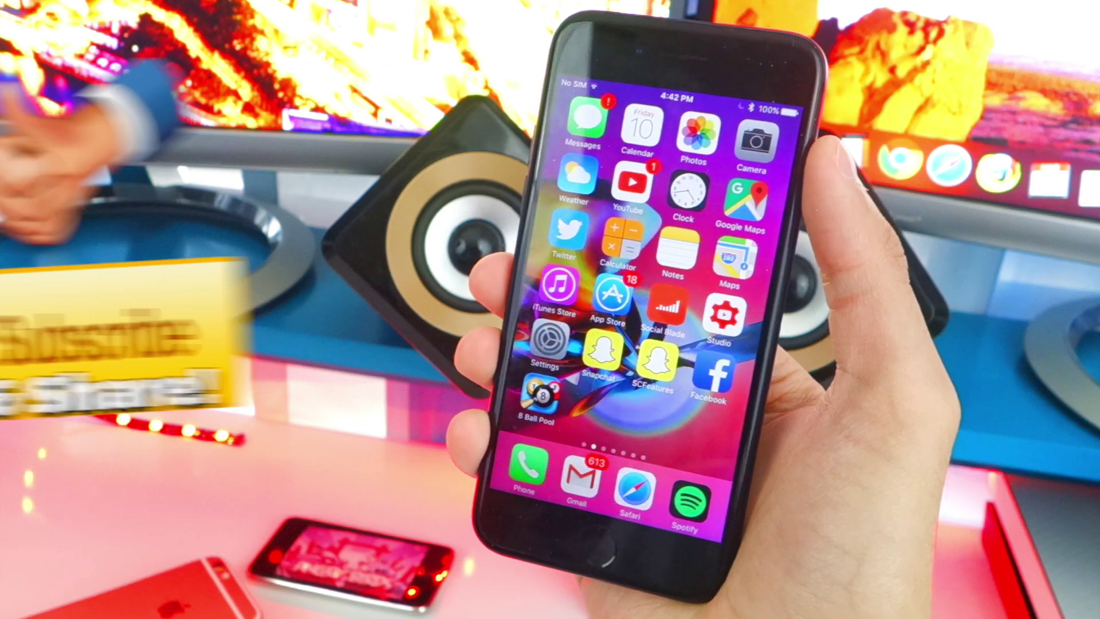